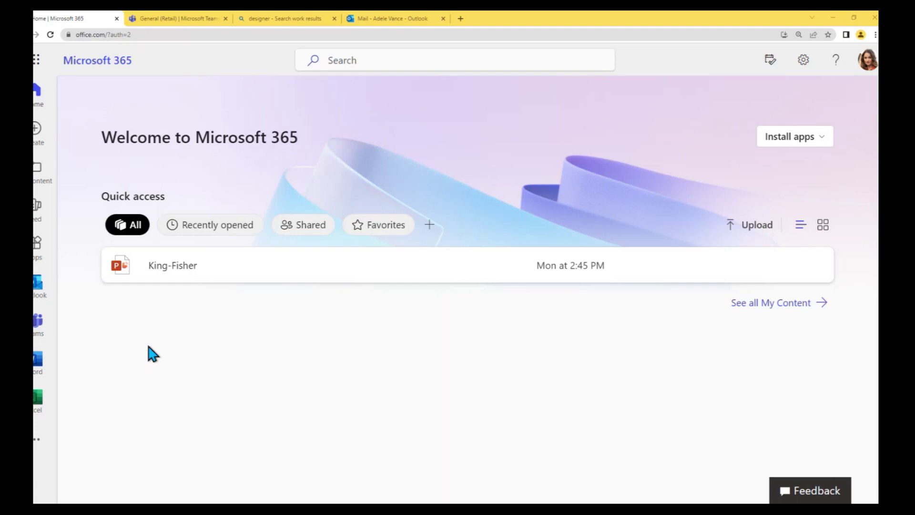
- Show the Microsoft 365 search dropdown suggesting apps, the King-Fisher presentation and people
left_click(370, 59)
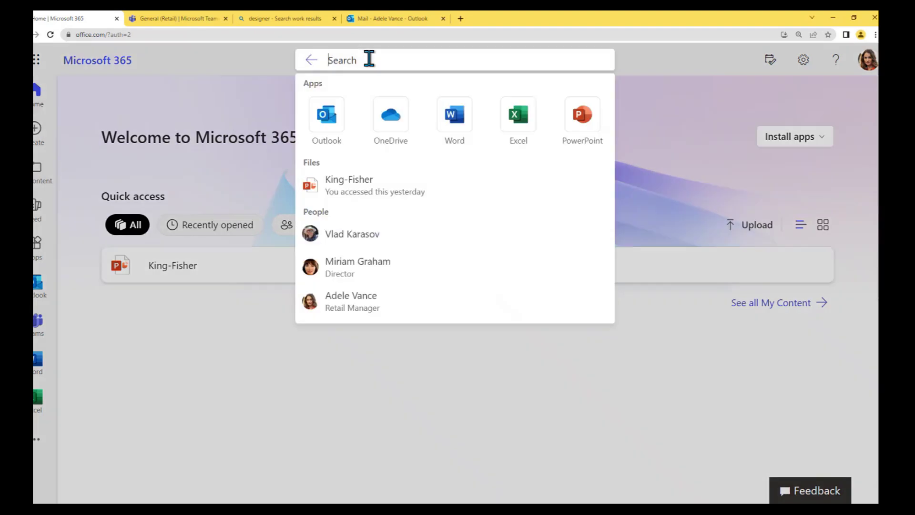
left_click(865, 62)
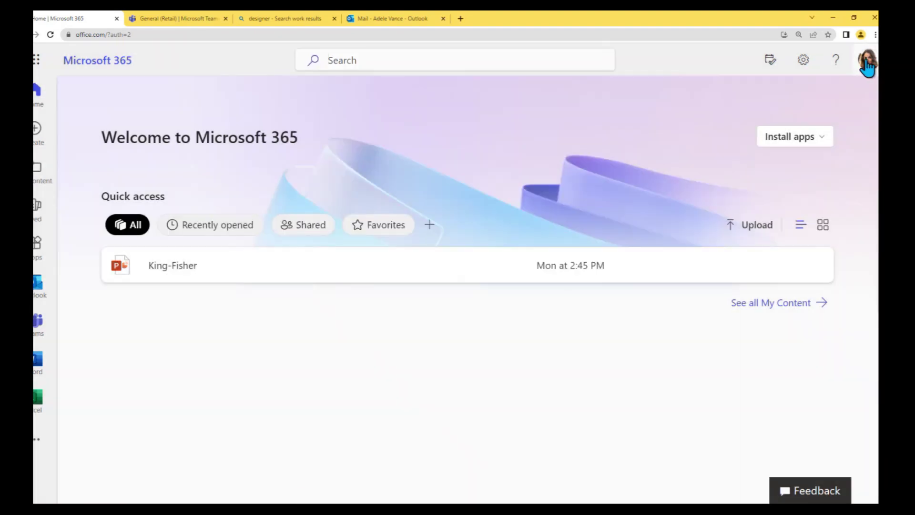
left_click(371, 58)
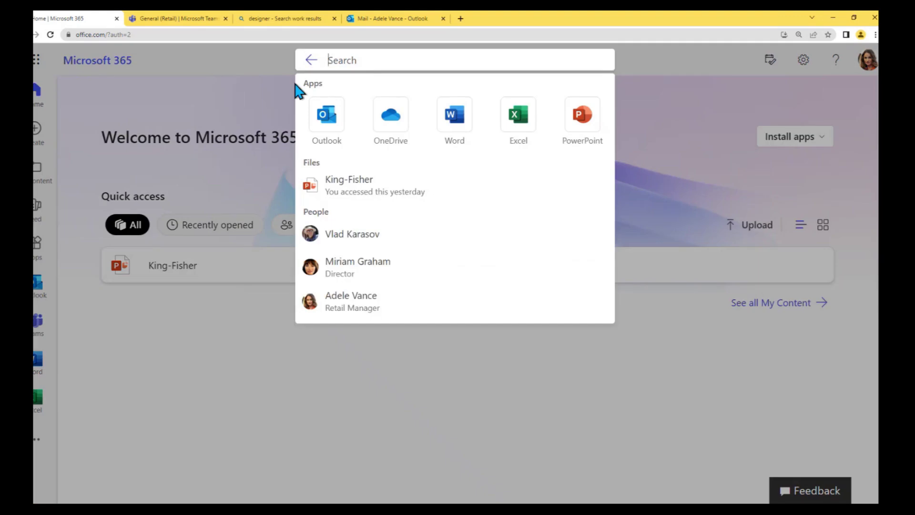
- Search the organisation for 'designer' and narrow the results to People
type("designer")
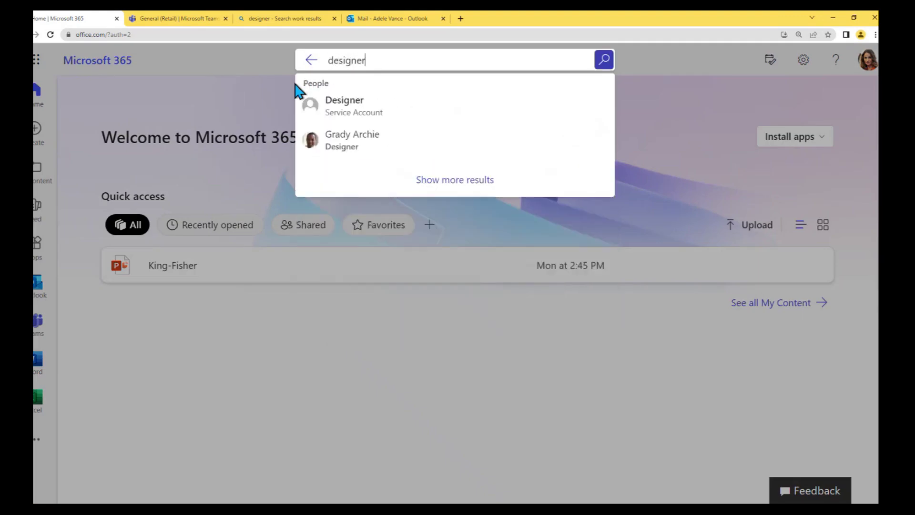
key("Return")
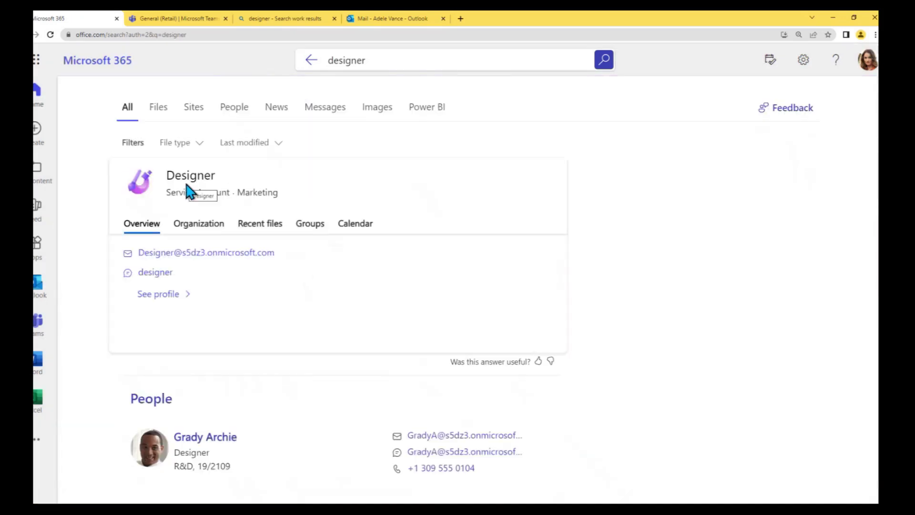
scroll(194, 215, "down", 1)
scroll(196, 217, "up", 1)
left_click(234, 111)
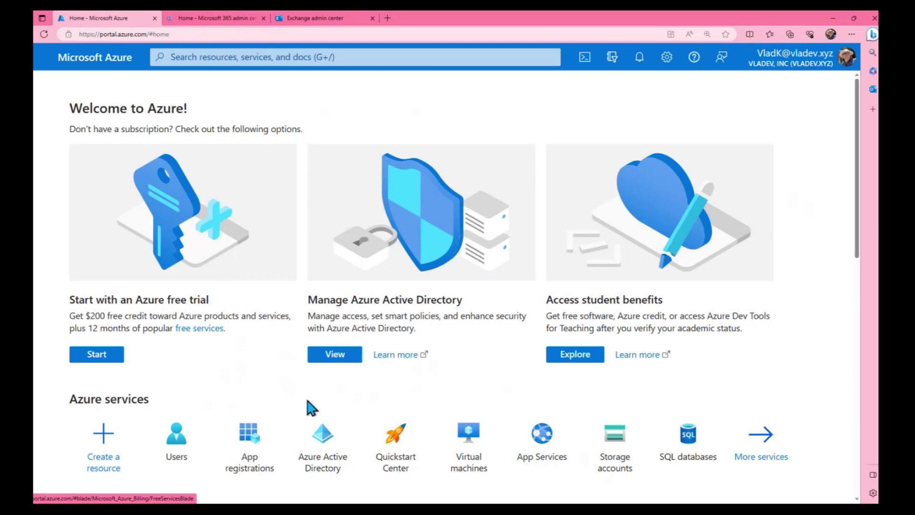
- Review the Azure portal's list of 23 users, then return to the Teams Retail General channel
left_click(178, 435)
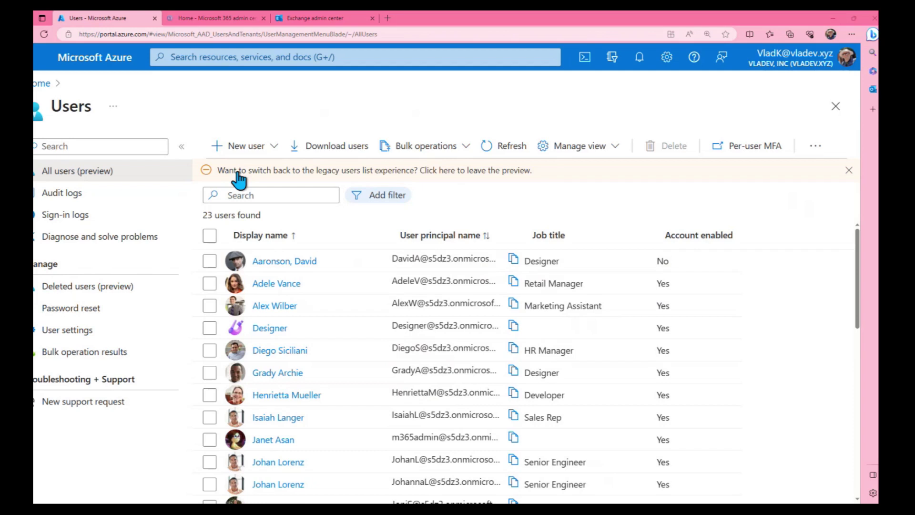
key("alt+Tab")
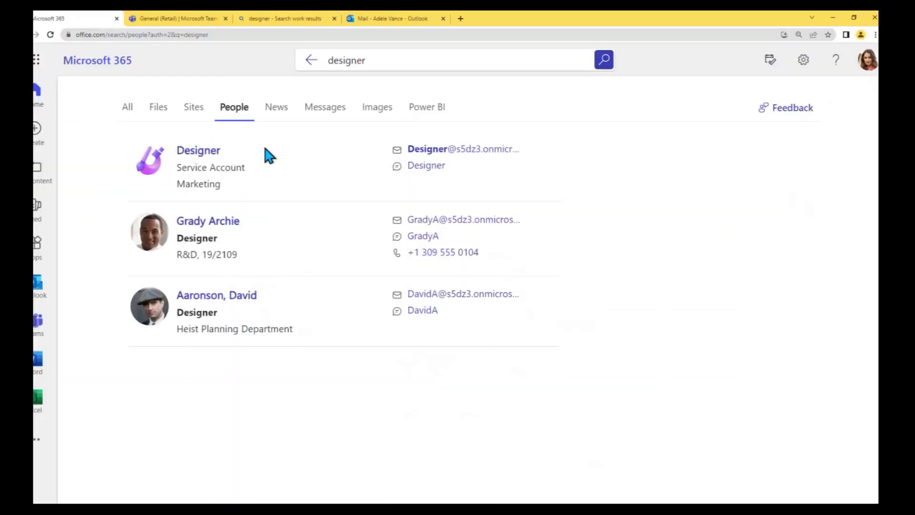
left_click(176, 19)
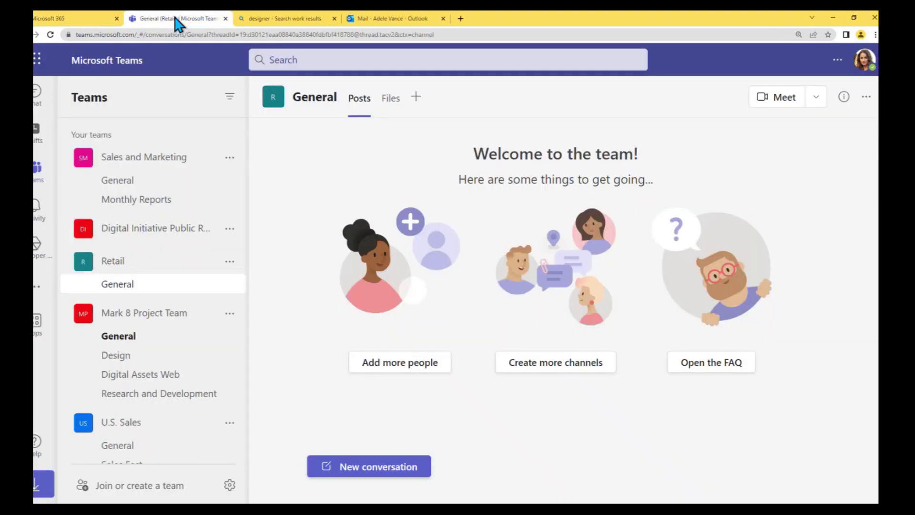
- Search Teams for the colleague's first name and filter to People, finding two Senior Engineers
left_click(301, 59)
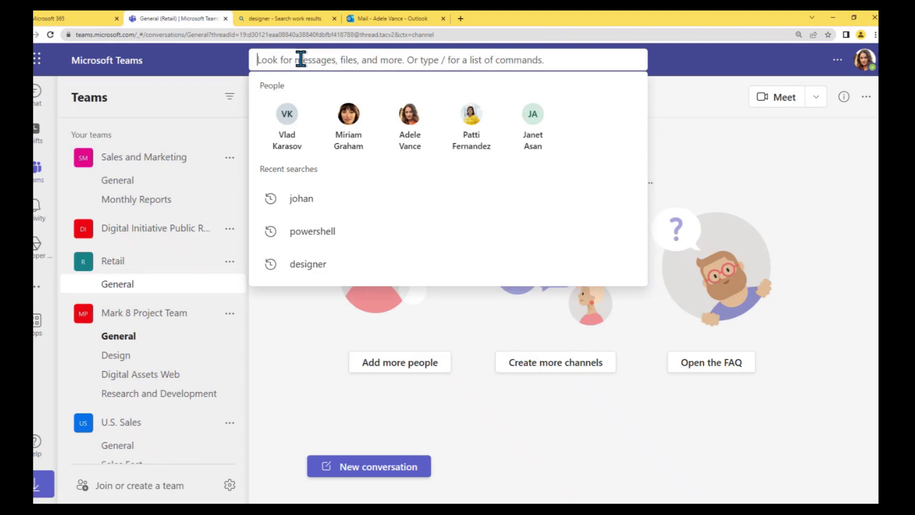
type("Johan")
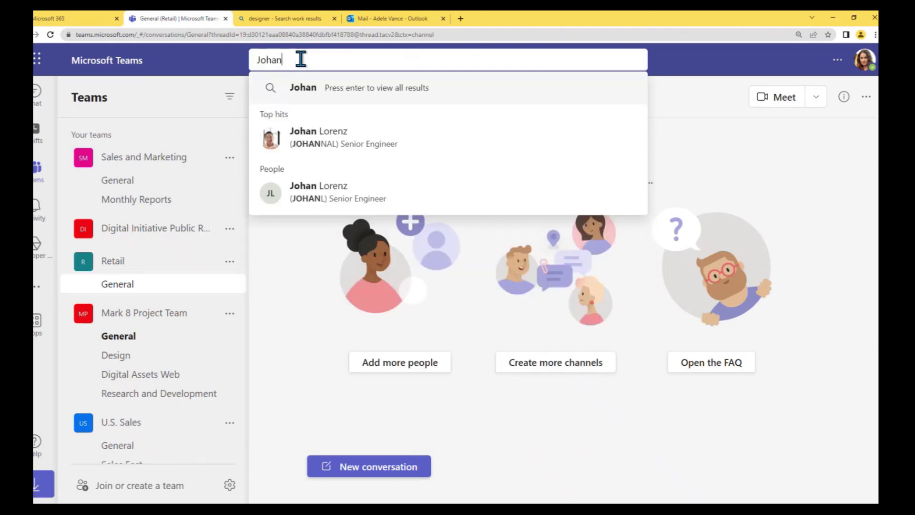
key("Return")
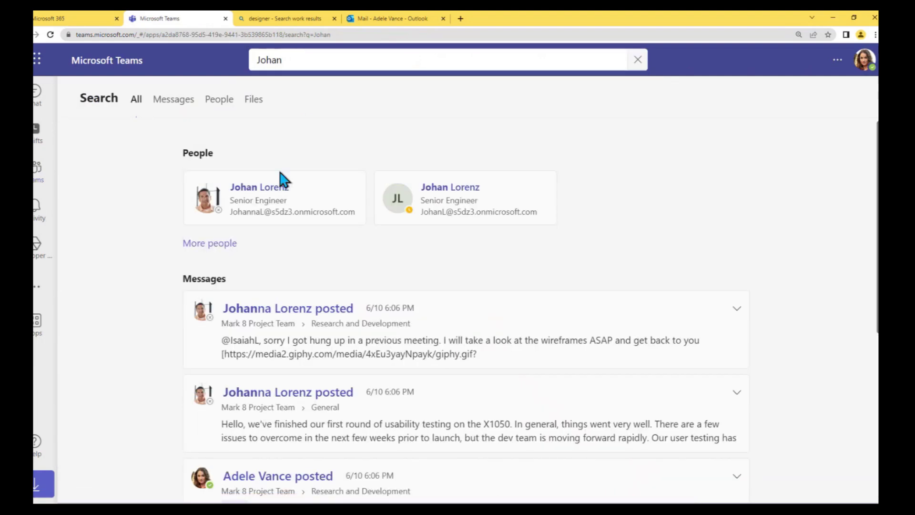
left_click(219, 99)
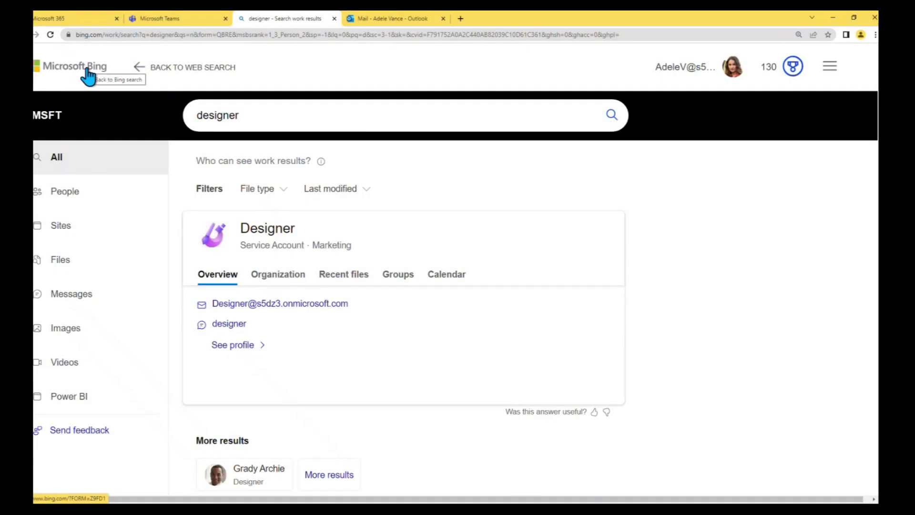
- Reload the Bing work search for designer and filter it to People, listing three matches
left_click(50, 35)
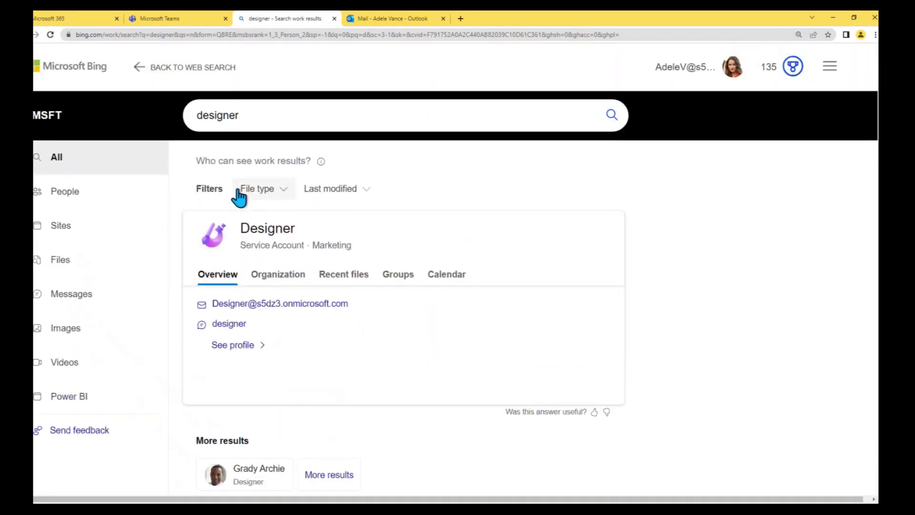
scroll(313, 290, "down", 2)
scroll(312, 289, "down", 1)
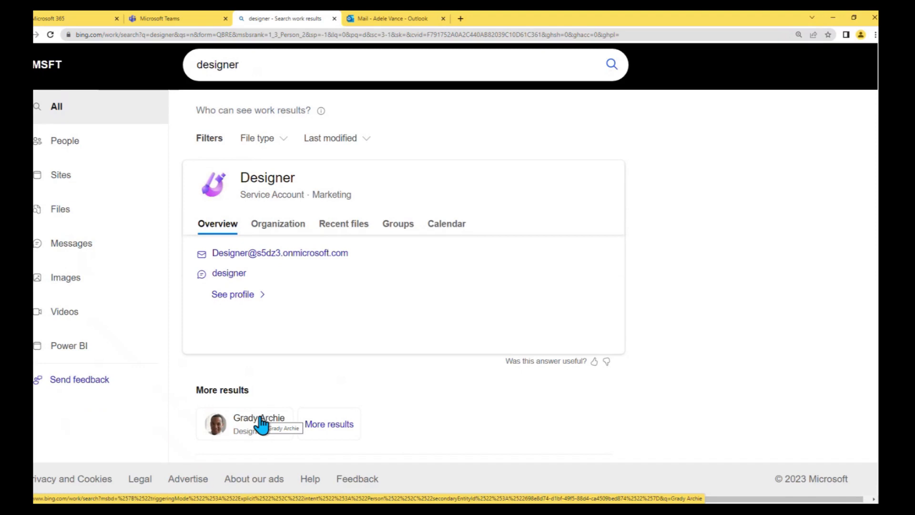
scroll(261, 423, "up", 1)
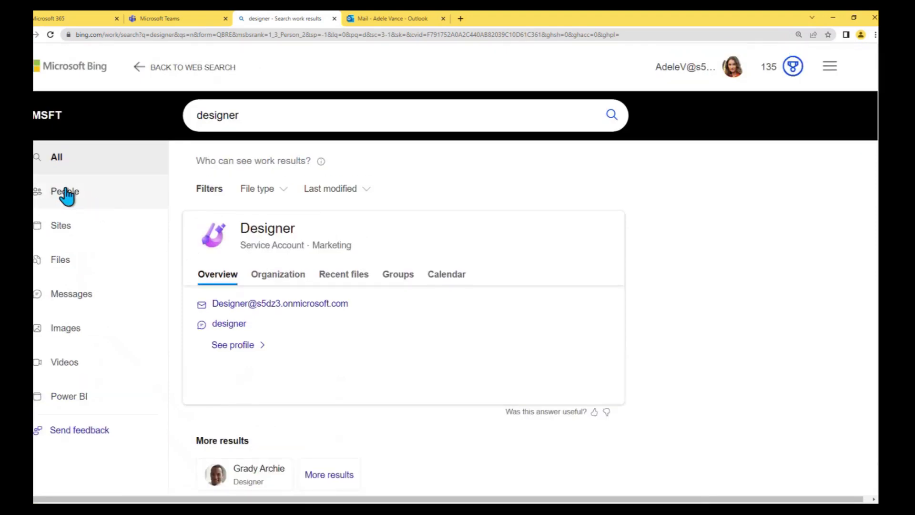
left_click(67, 195)
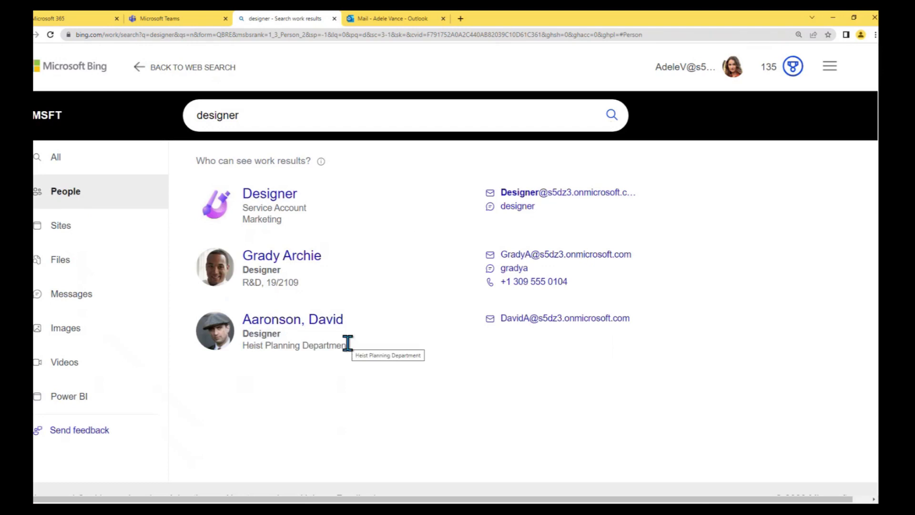
key("ctrl+Tab")
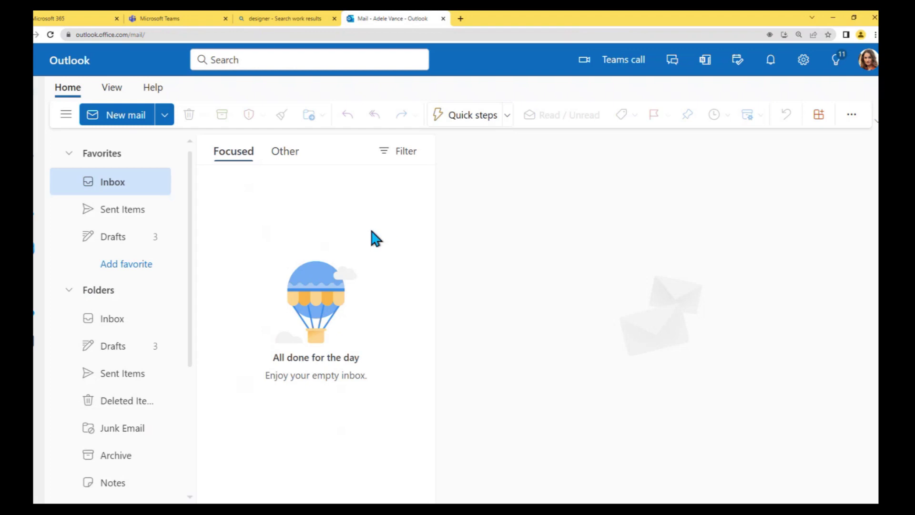
- In a new Outlook message, add the second same-named suggestion to To, then remove it
left_click(128, 119)
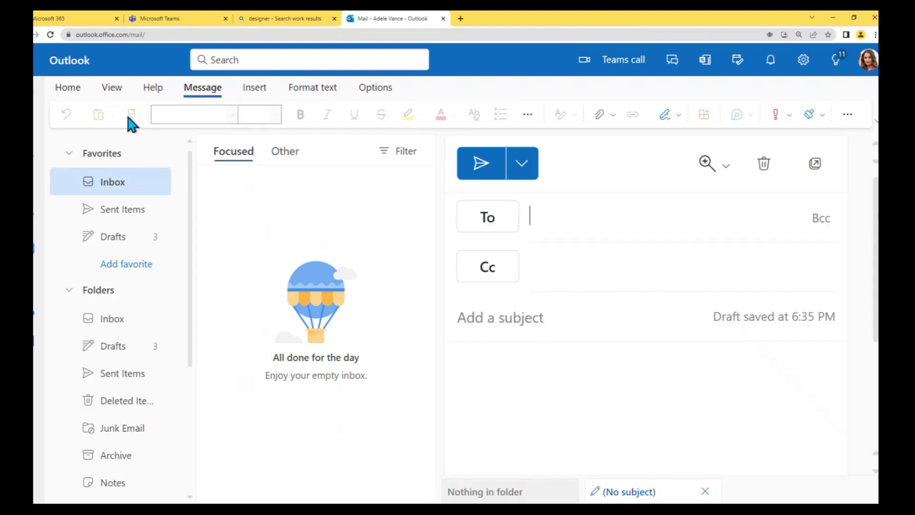
left_click(557, 207)
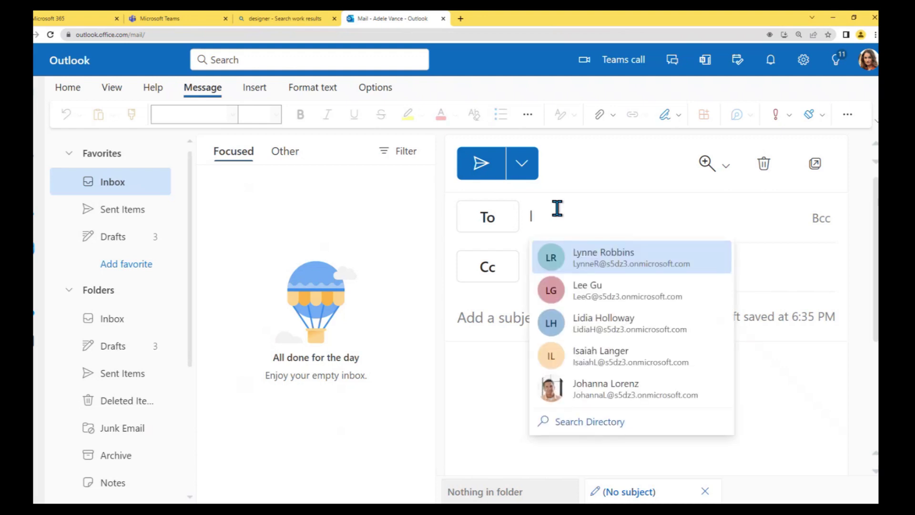
type("Johan")
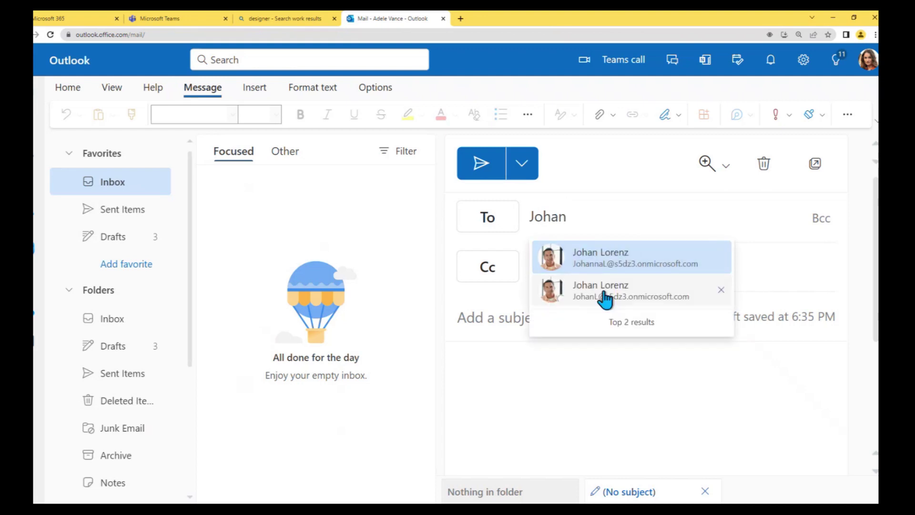
left_click(590, 282)
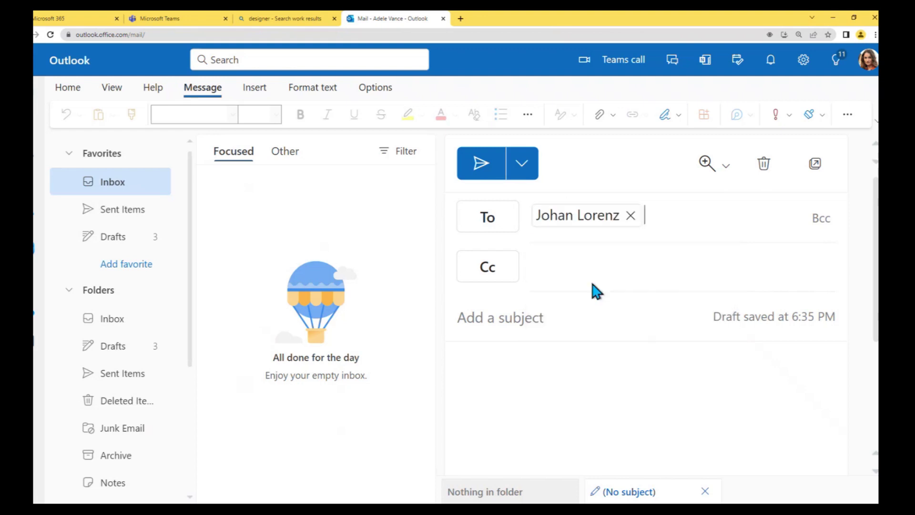
left_click(631, 216)
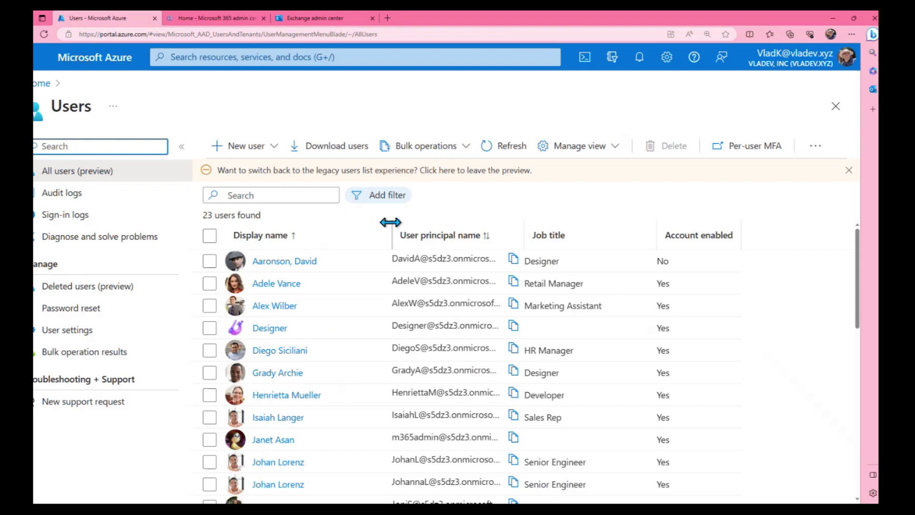
- Go to the Microsoft 365 admin center home page
left_click(190, 18)
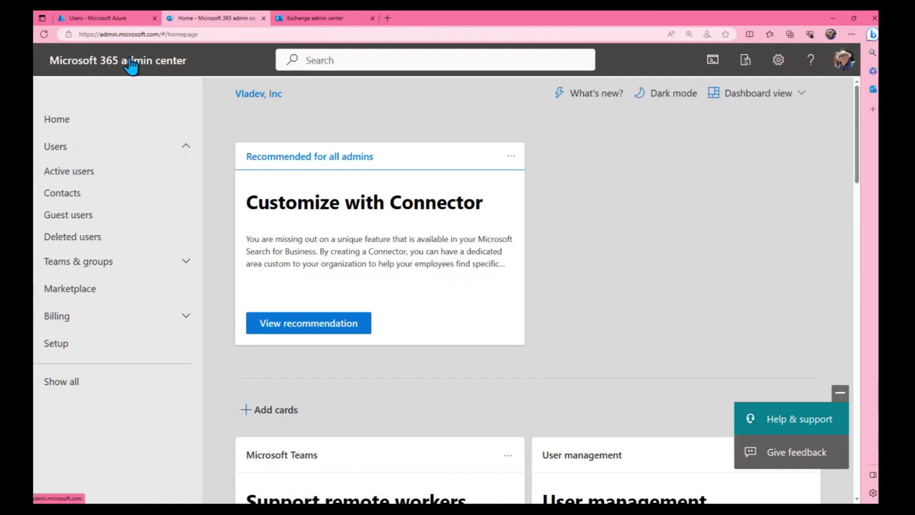
- View the Mail settings of the top sign-in-blocked active user, showing 0% of 100GB used
left_click(64, 177)
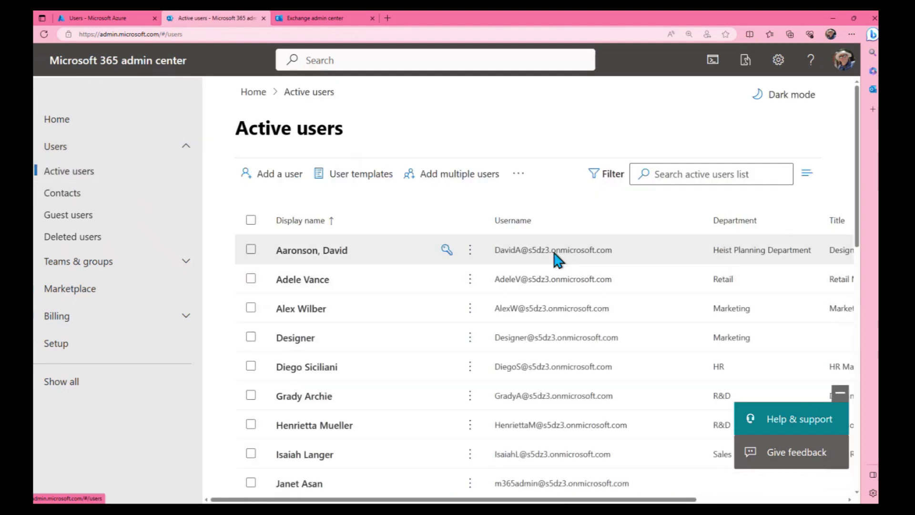
left_click(302, 252)
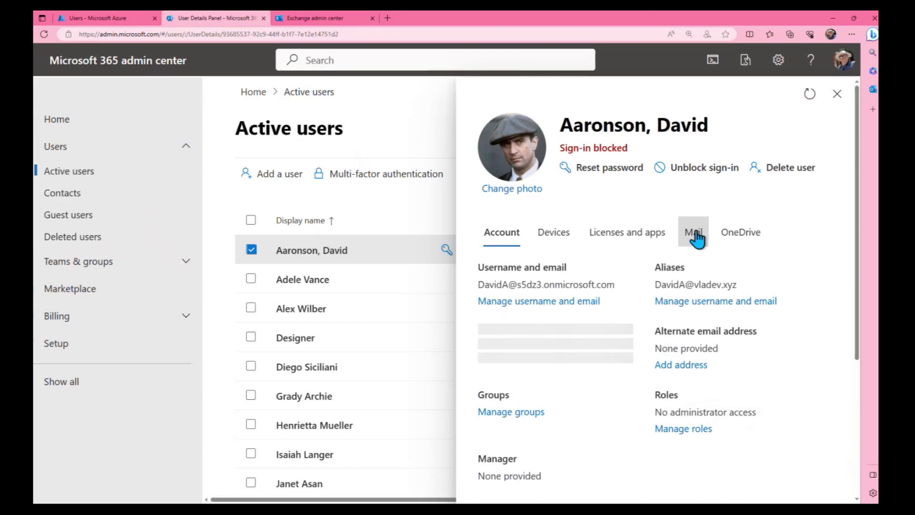
left_click(695, 237)
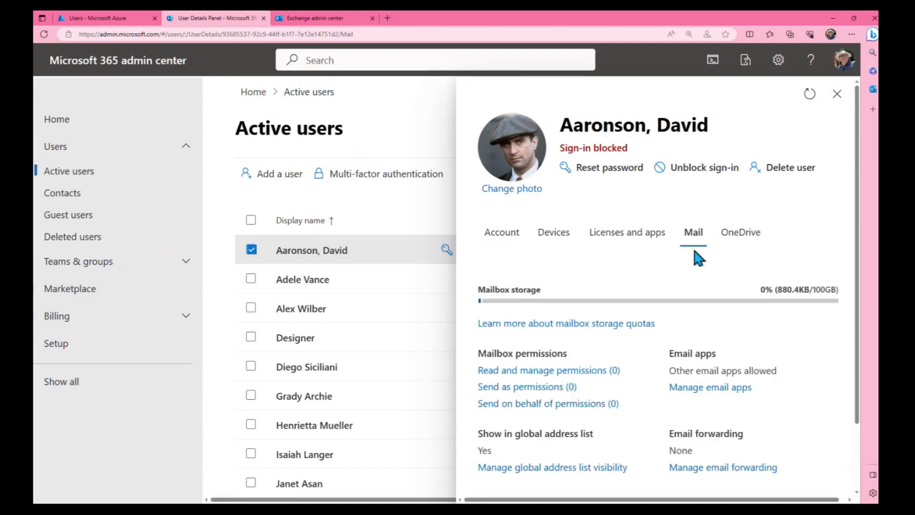
scroll(694, 249, "down", 2)
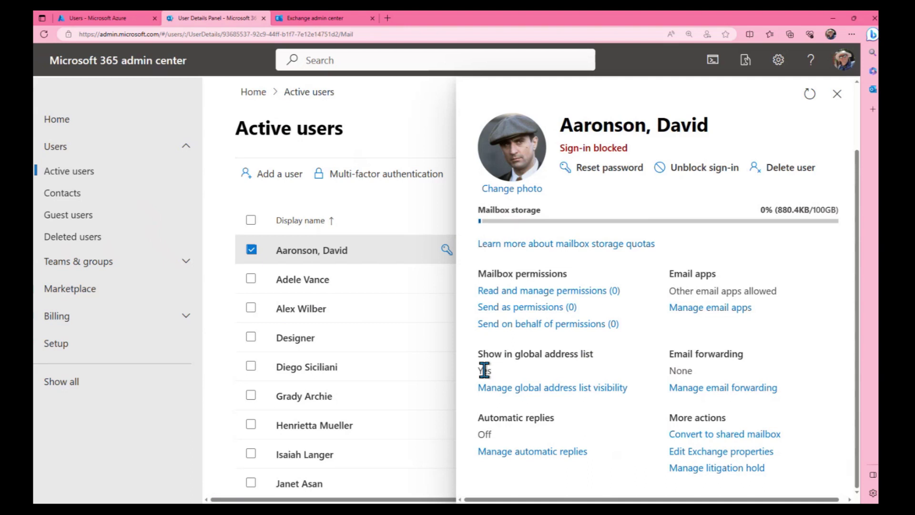
- Clear 'Show in my organization address list' for the blocked user and save the change
left_click(556, 387)
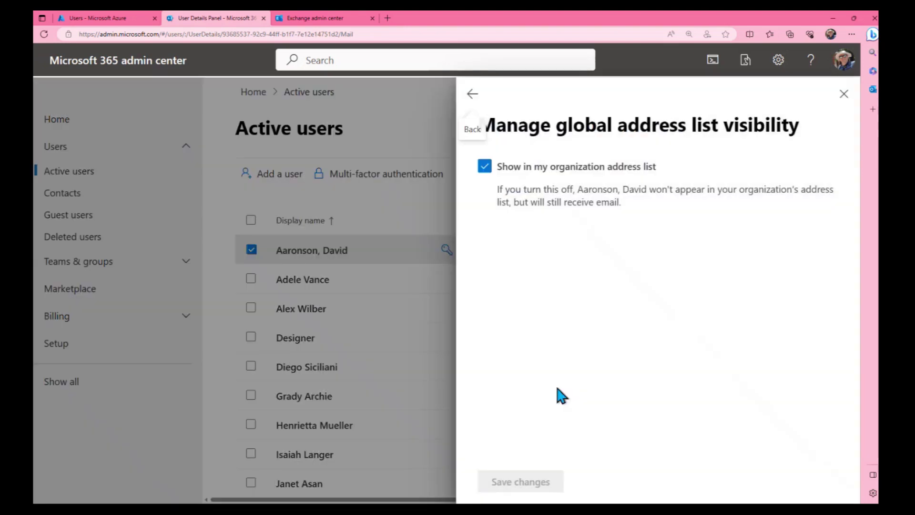
left_click(485, 167)
left_click(535, 482)
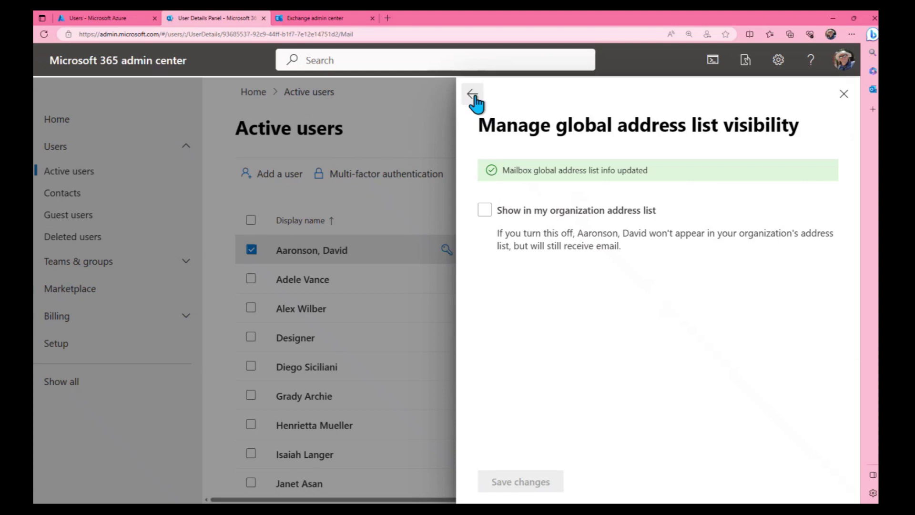
left_click(472, 94)
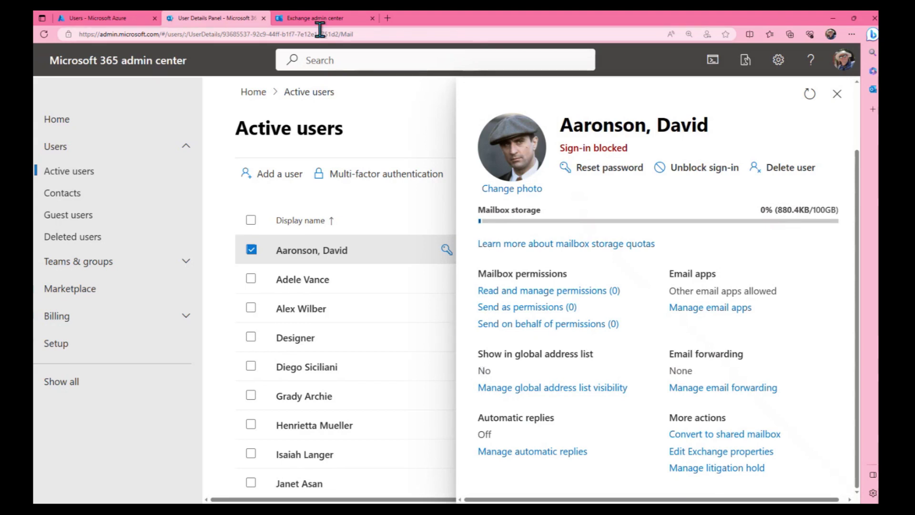
- Show the Exchange admin center's Manage mailboxes list of 23 mailboxes
mouse_move(316, 23)
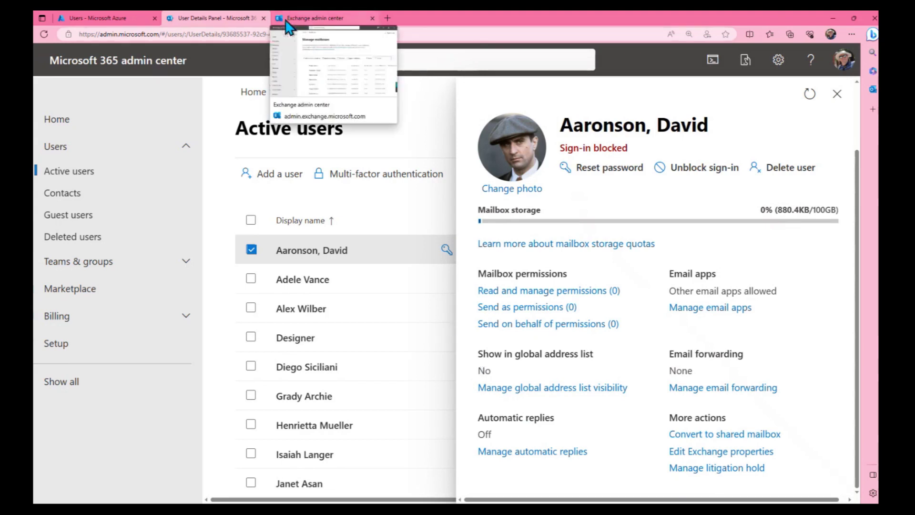
left_click(314, 24)
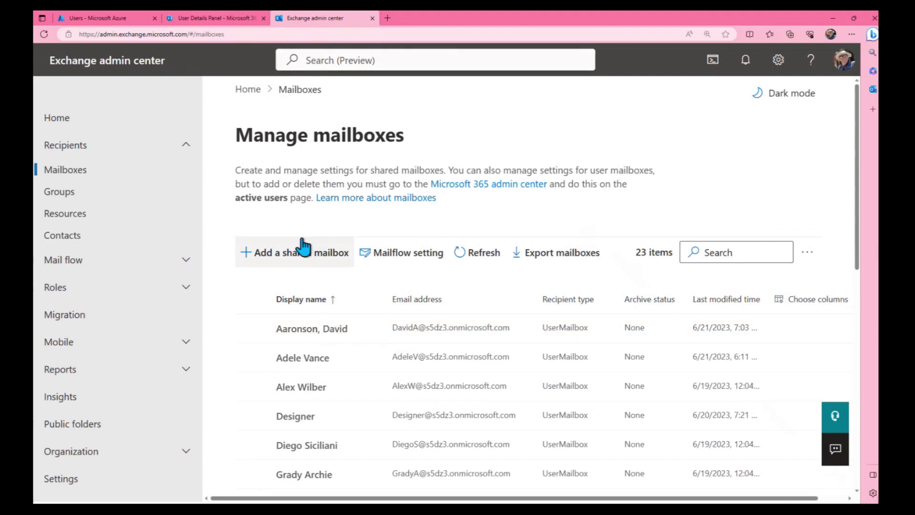
left_click(231, 19)
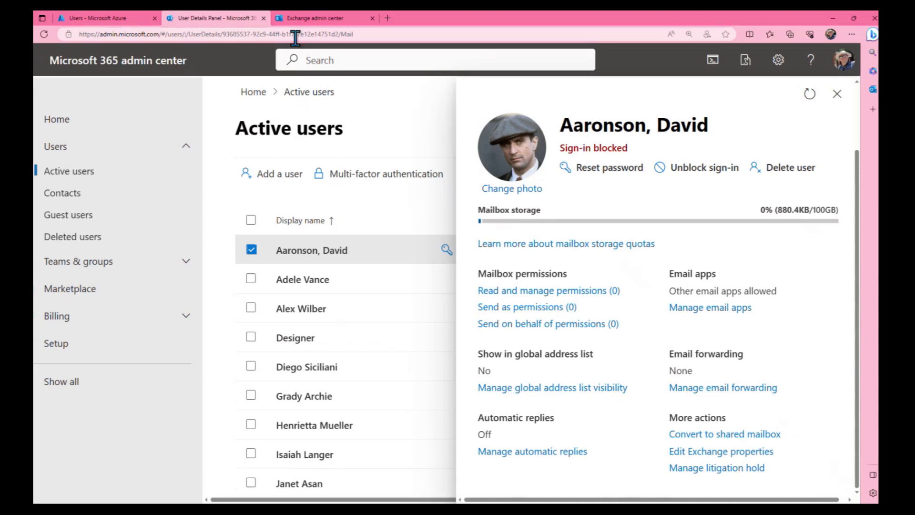
left_click(305, 19)
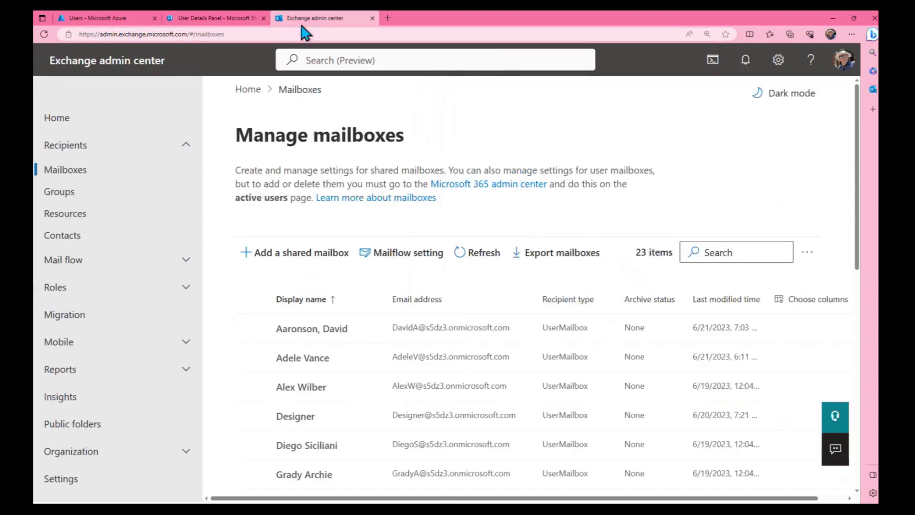
left_click(307, 330)
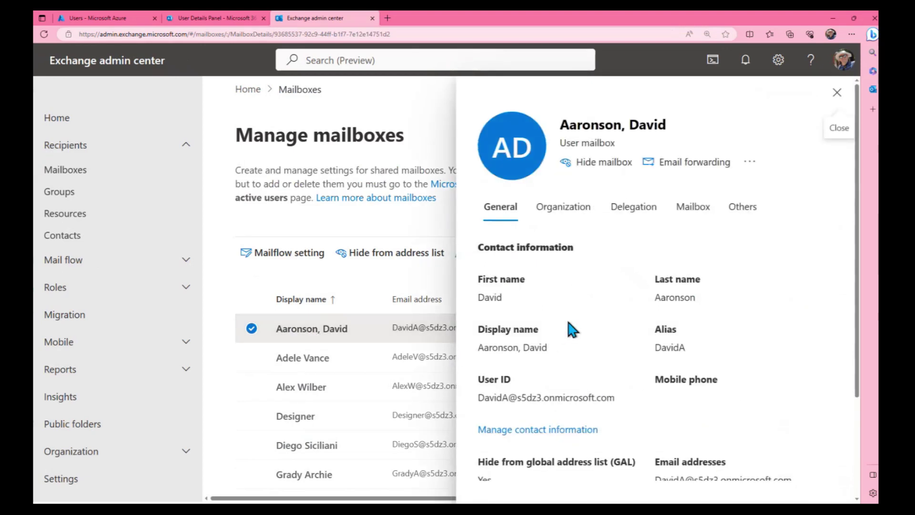
scroll(568, 329, "down", 2)
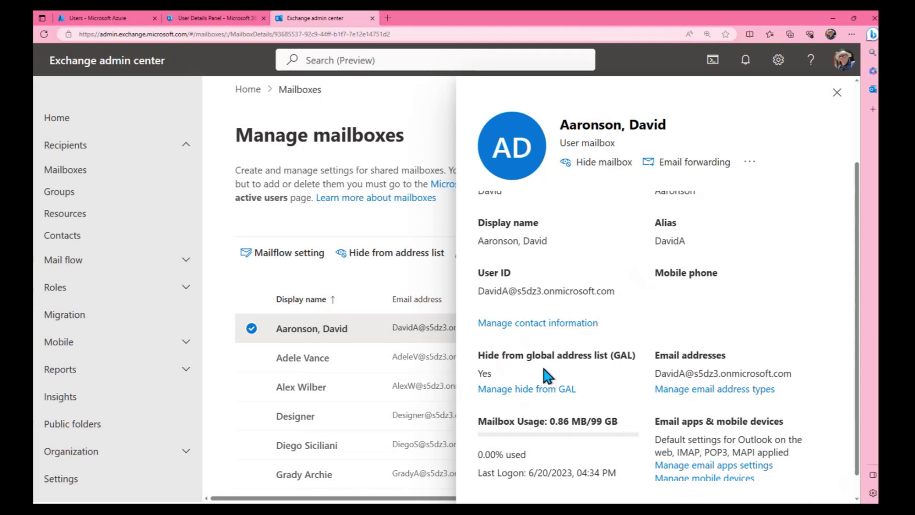
left_click(836, 93)
scroll(410, 328, "down", 2)
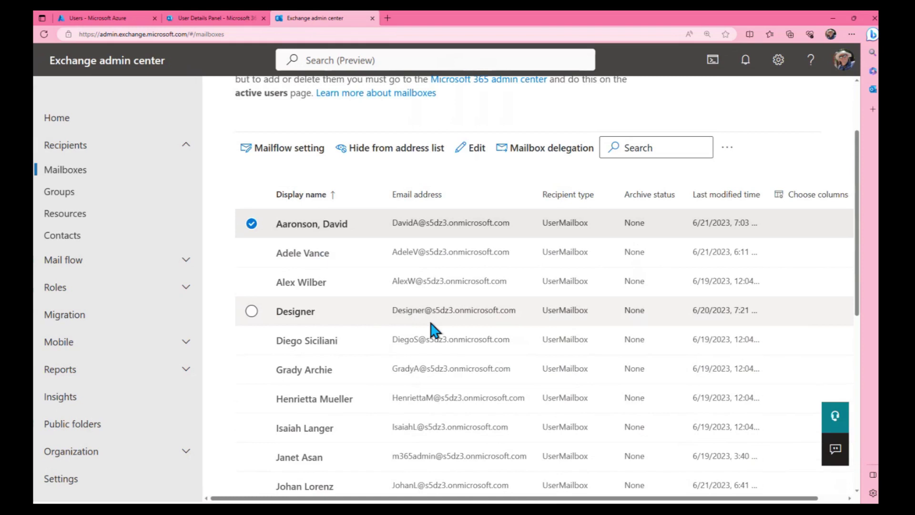
scroll(430, 323, "down", 2)
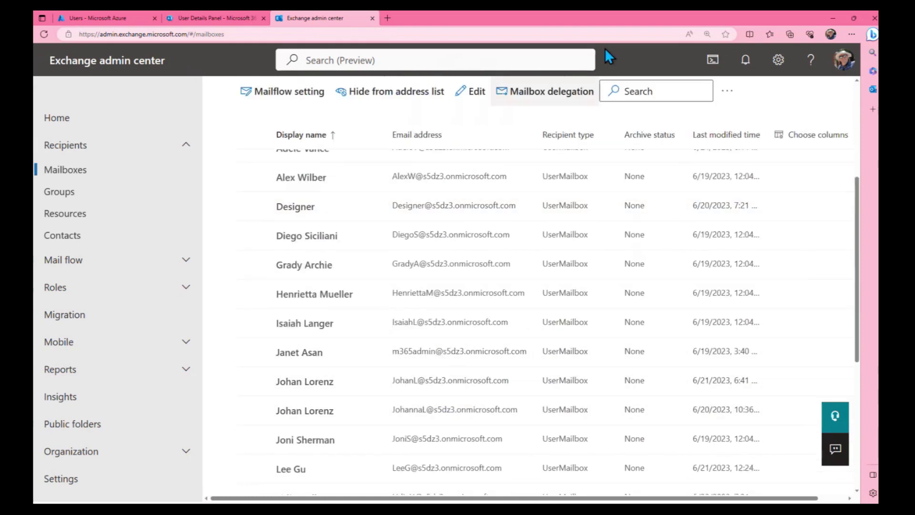
- Open the first same-named mailbox's details and bring up its Hide from GAL setting
left_click(301, 382)
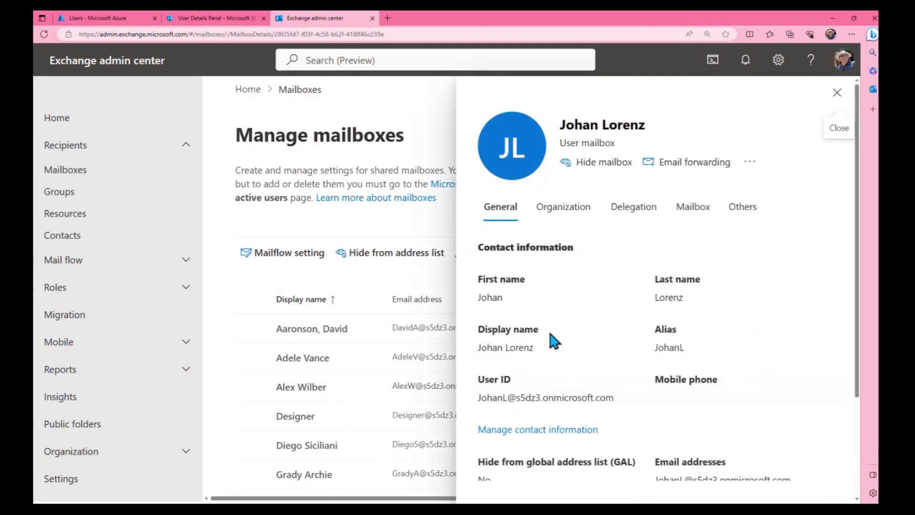
scroll(553, 339, "down", 2)
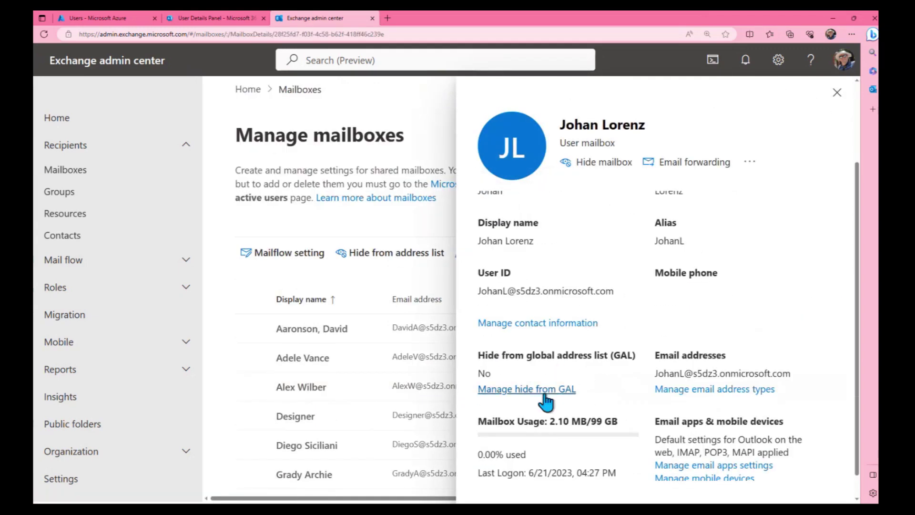
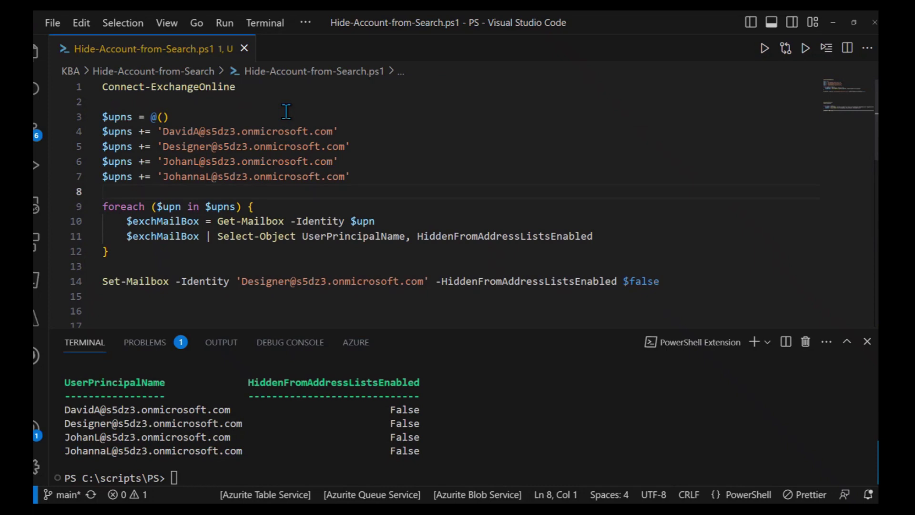
- Select the mailbox list and foreach loop (lines 3–12) and run it with F8
key("Up")
key("Up")
key("Up")
key("Up")
key("Up")
key("shift+Down")
key("shift+Down")
key("shift+Down")
key("shift+Down")
key("shift+Down")
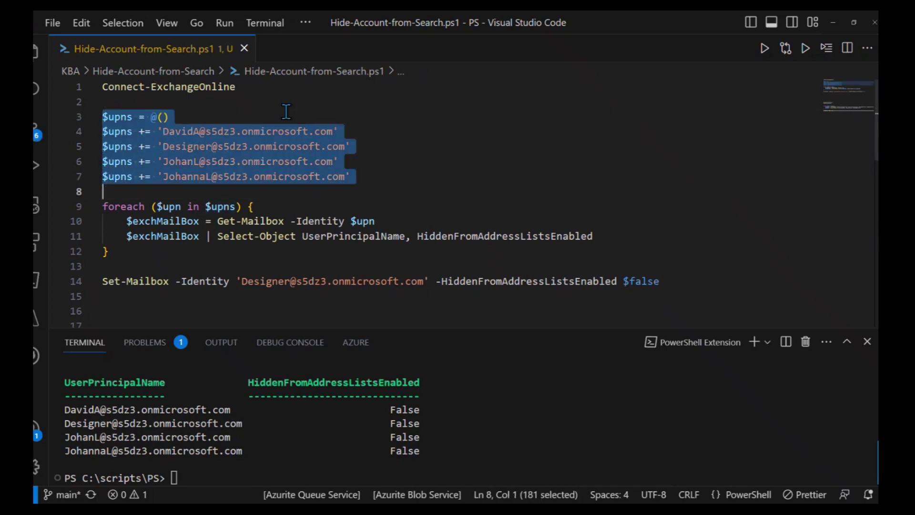
key("shift+Down")
key("shift+Down")
key("shift+Down")
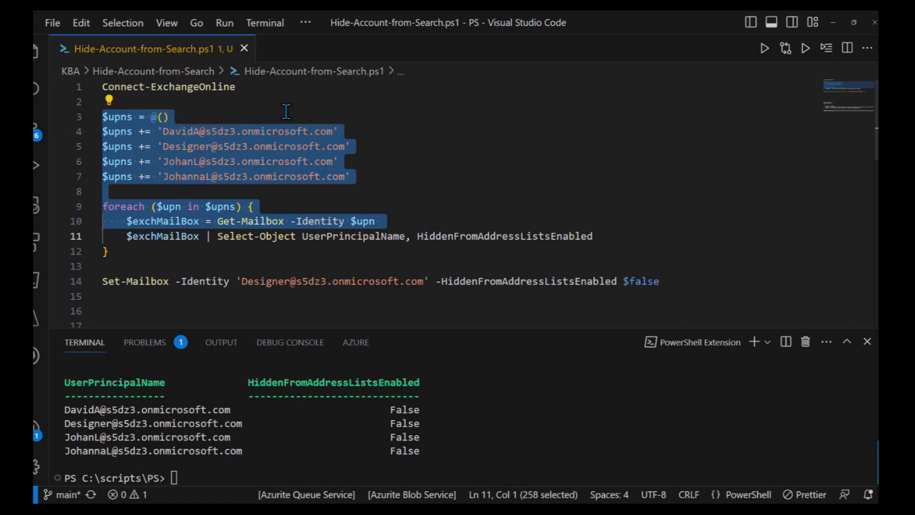
key("shift+Down")
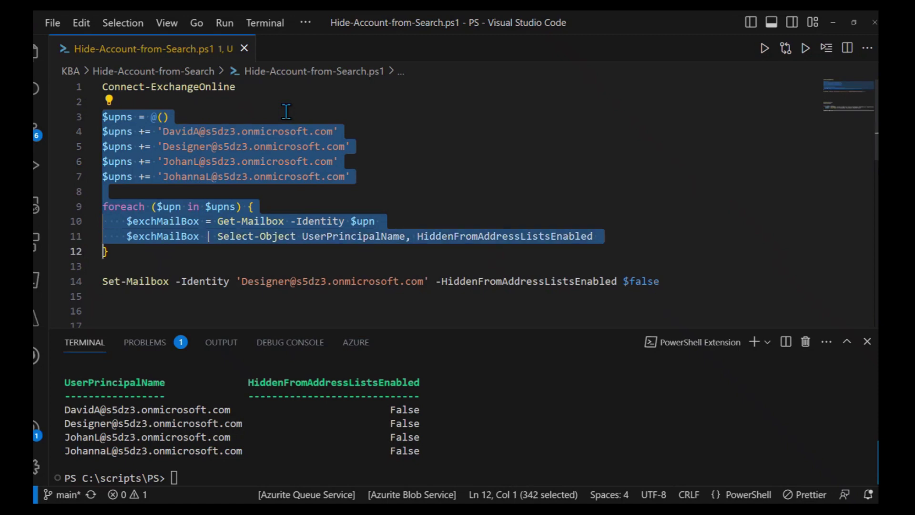
key("shift+Down")
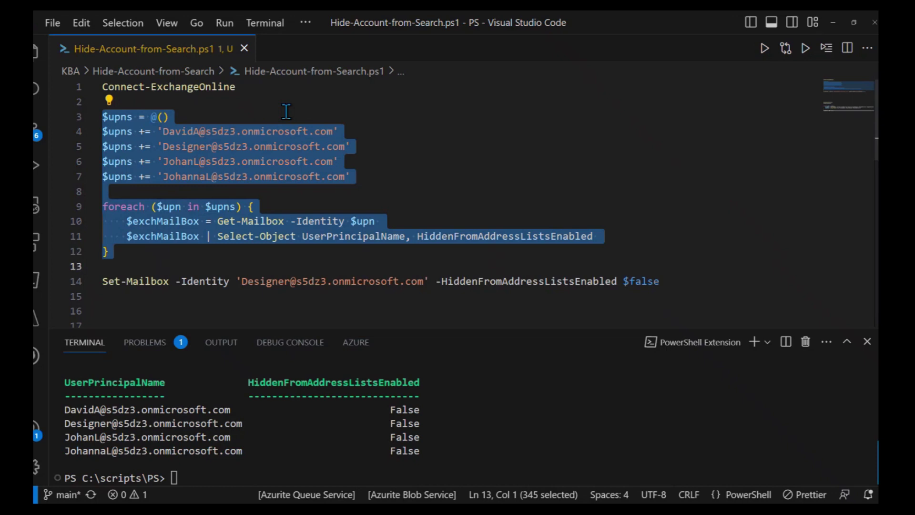
key("F8")
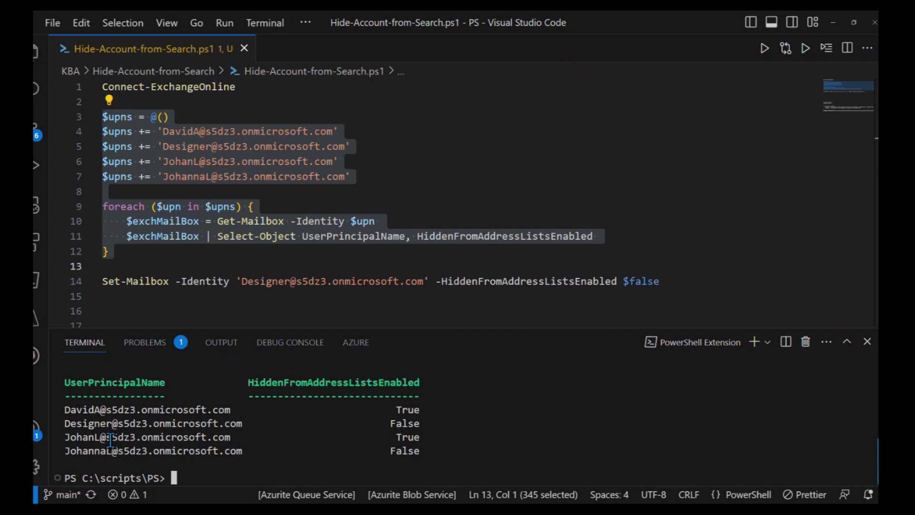
- Highlight the fourth mailbox's row in the results, then clear the selections
left_click_drag(245, 451, 68, 451)
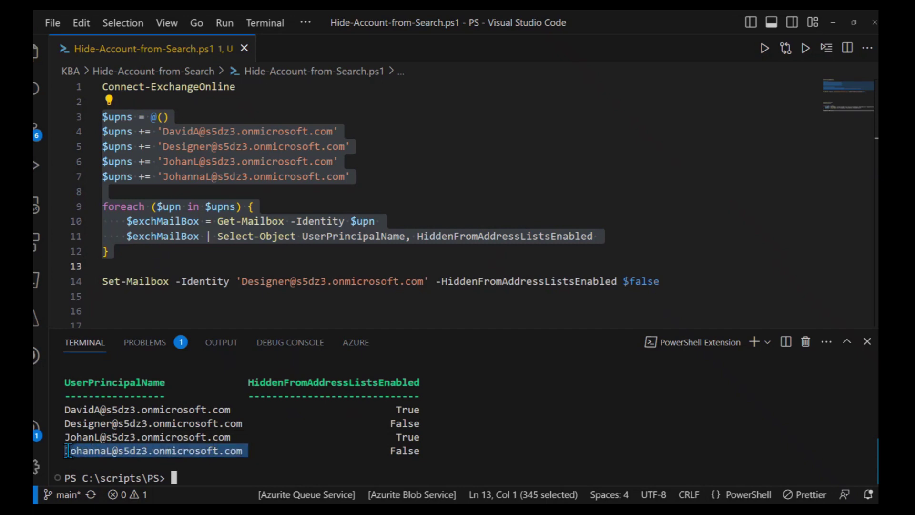
left_click(107, 450)
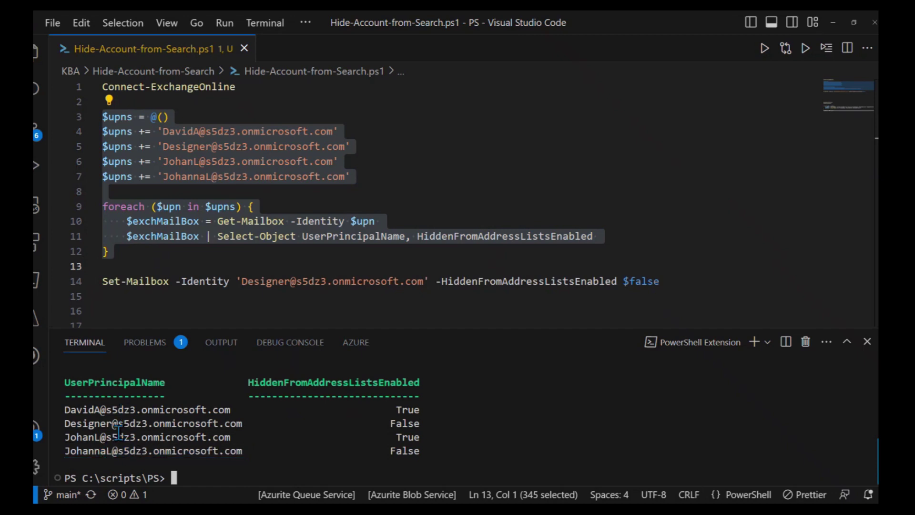
left_click(163, 297)
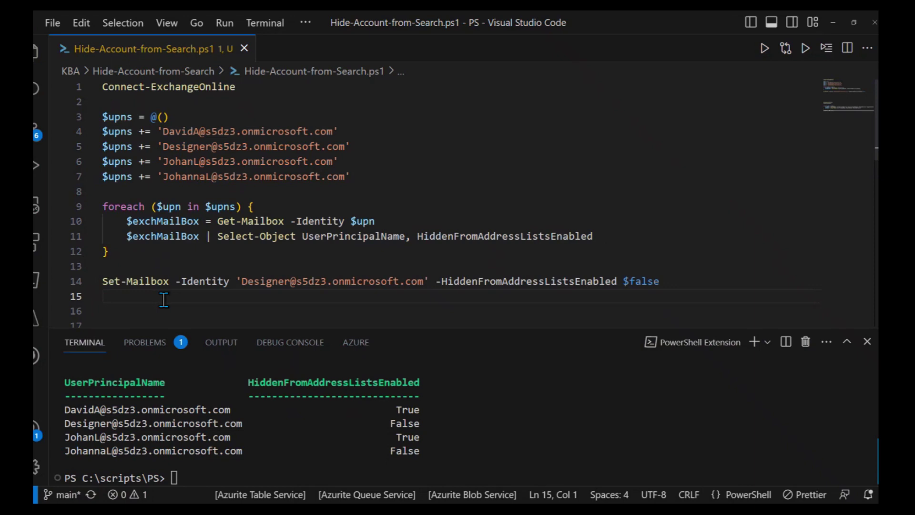
- Run the Set-Mailbox line hiding the Designer mailbox, then rerun the mailbox-check loop
key("shift+Up")
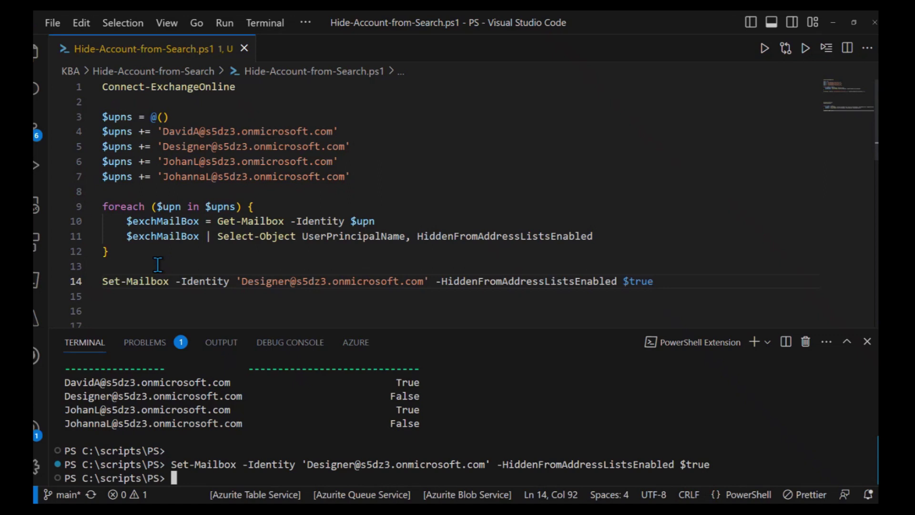
left_click(157, 264)
key("shift+Up")
key("shift+Up")
key("shift+Up")
key("shift+Up")
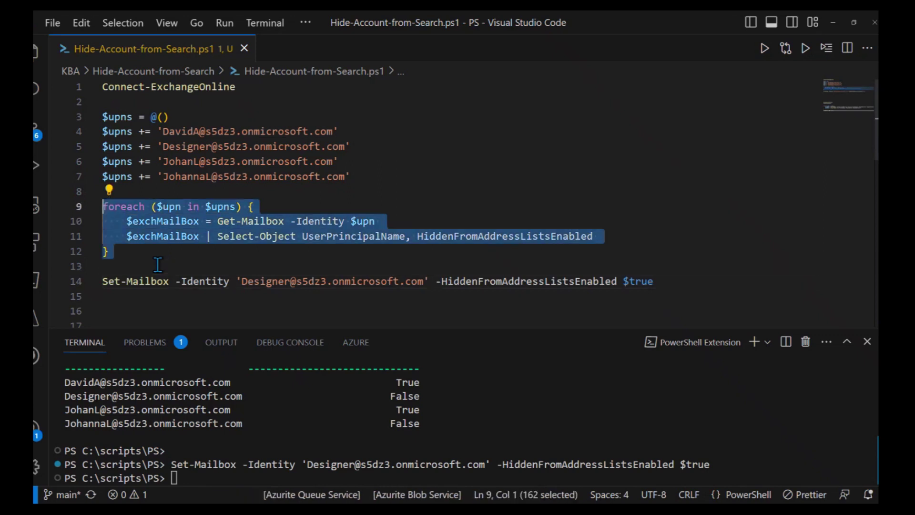
key("F8")
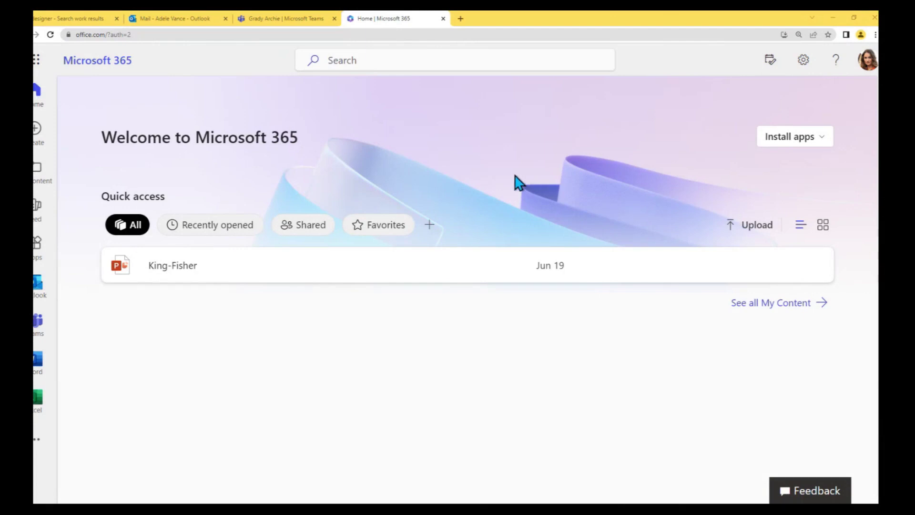
- Confirm the signed-in account, search Microsoft 365 for 'designe', and view the Bing work results
left_click(868, 59)
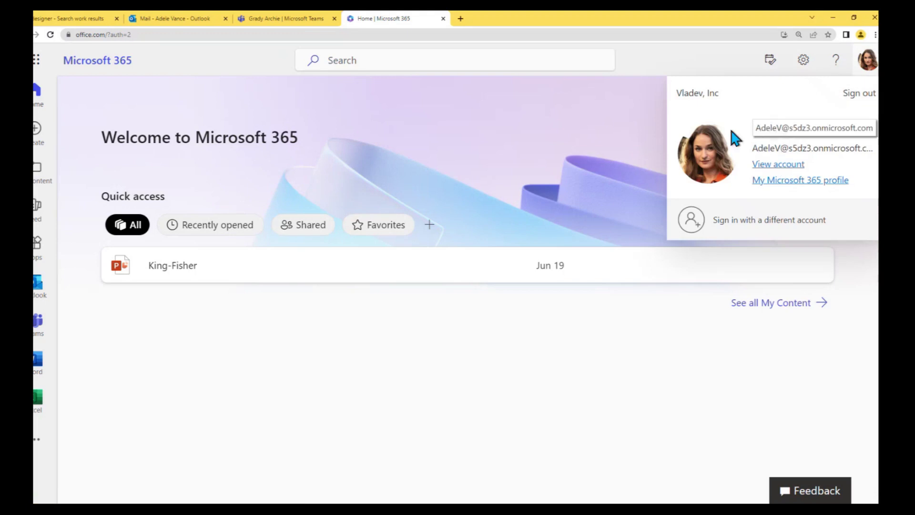
left_click(349, 59)
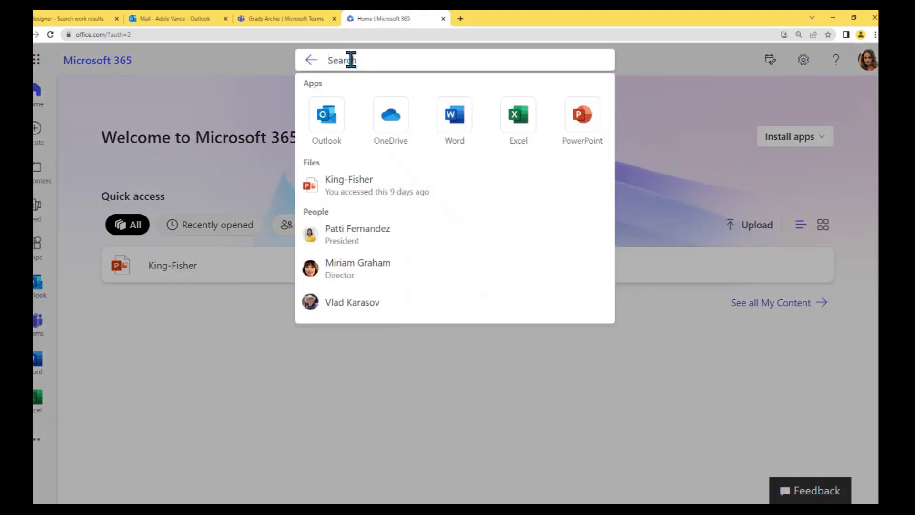
type("designer")
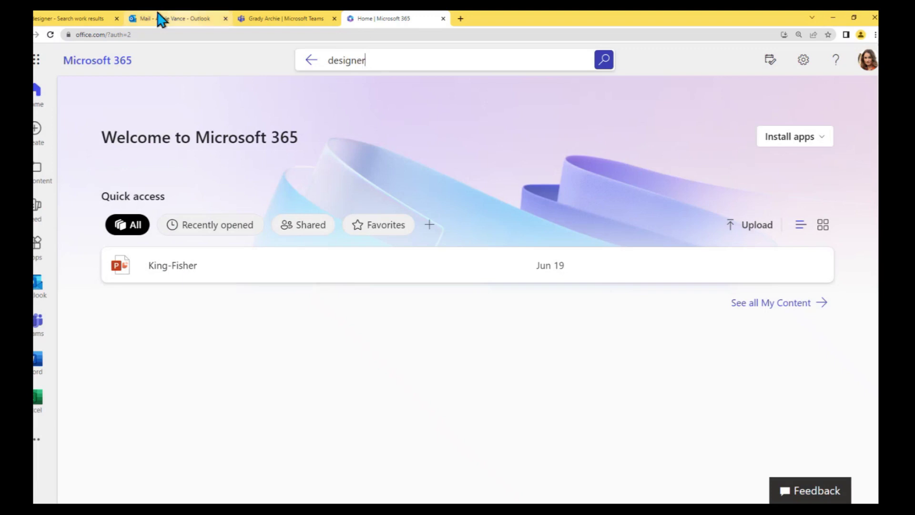
left_click(47, 19)
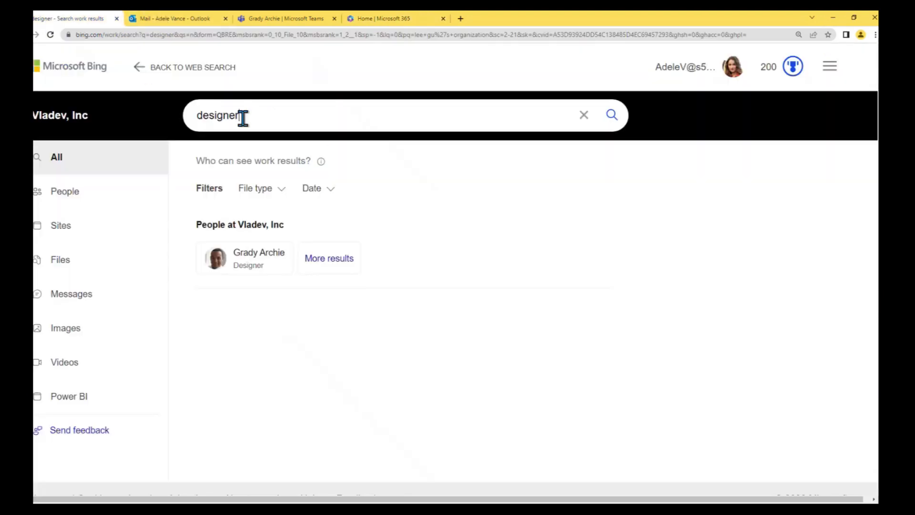
- Rerun the Bing work search for designer and filter to People results
left_click(241, 118)
left_click(51, 34)
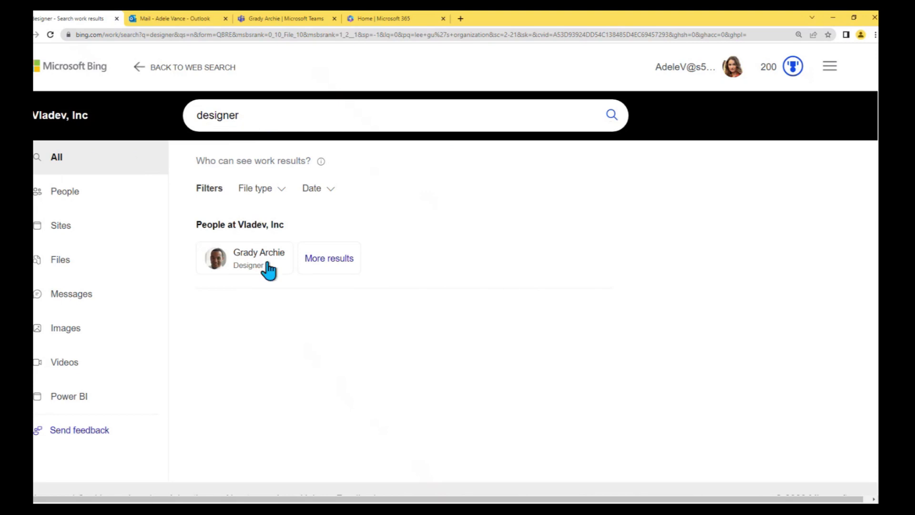
left_click(67, 197)
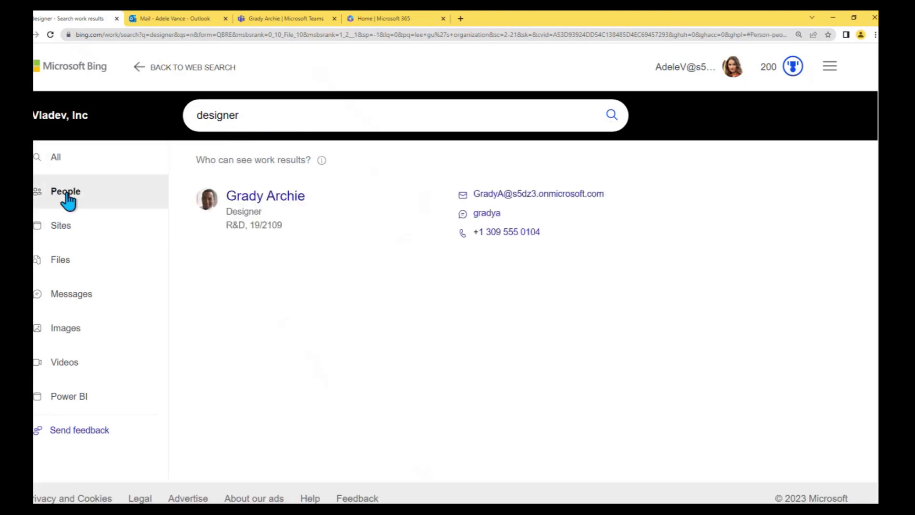
- Replace the query with 'johan', search, filter to People, then go to Outlook
left_click_drag(248, 116, 195, 118)
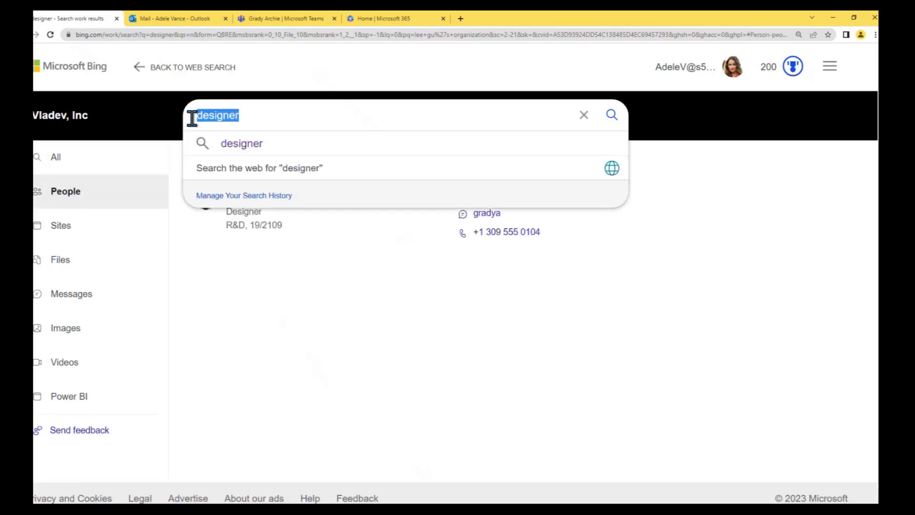
key("BackSpace")
type("johan")
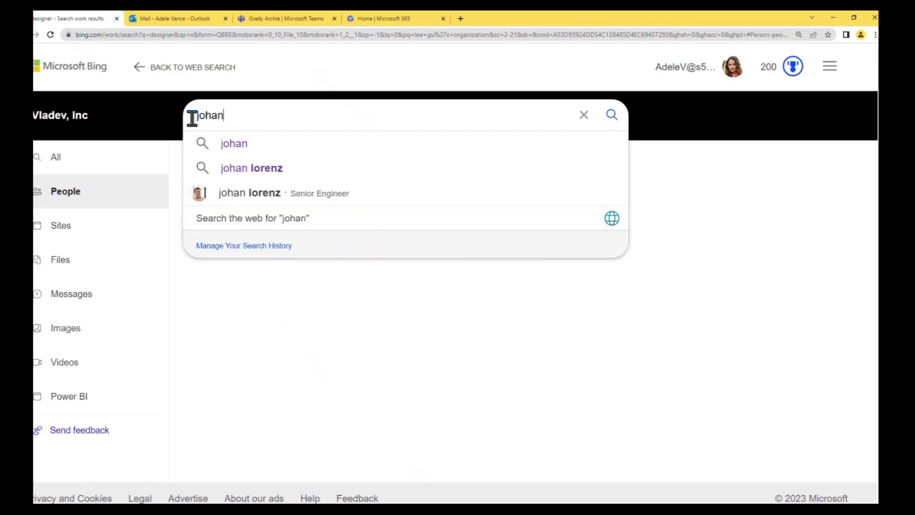
left_click(272, 149)
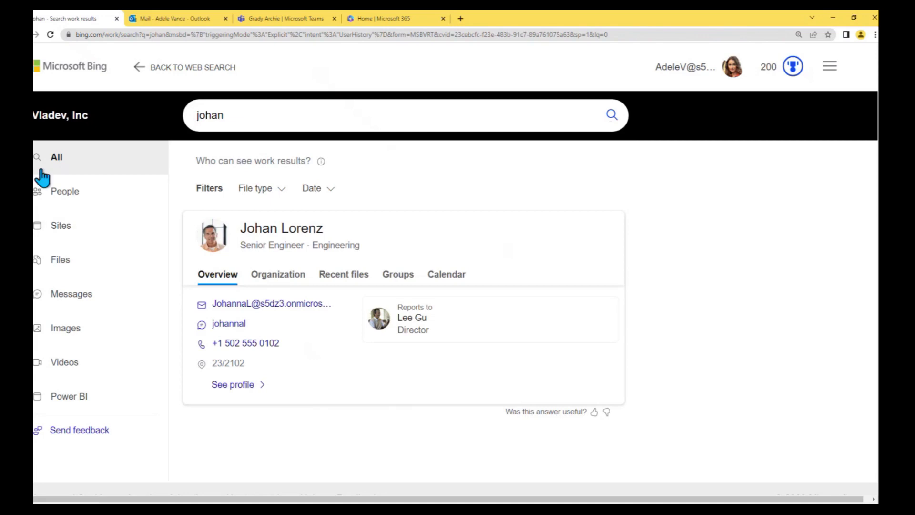
left_click(60, 196)
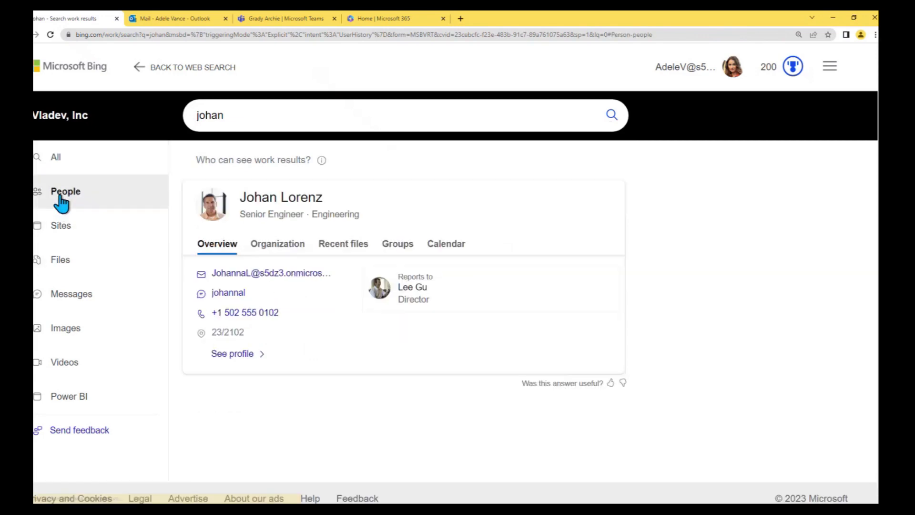
left_click(177, 19)
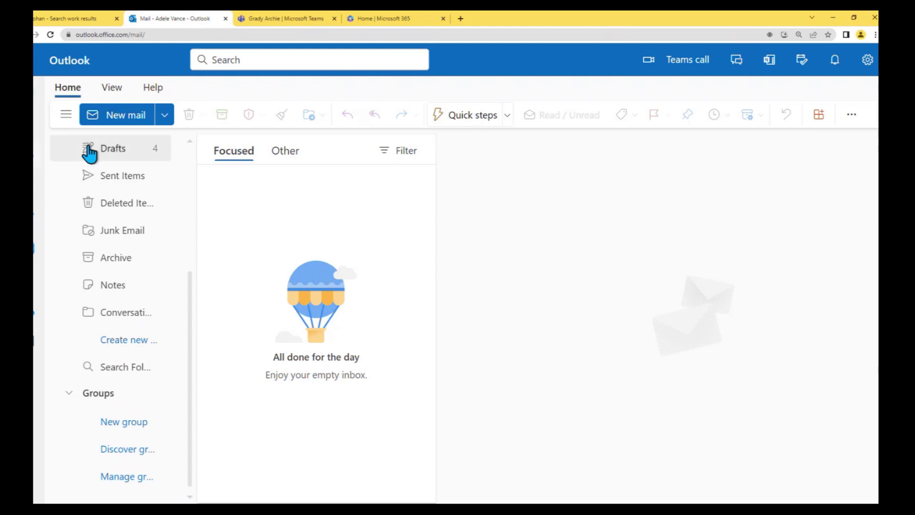
- Search the Outlook directory for 'joha'
left_click(127, 119)
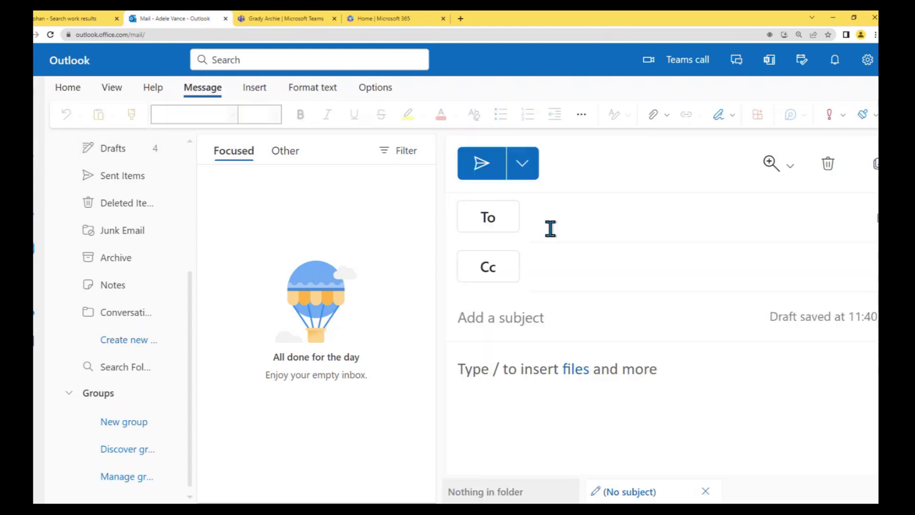
type("johan")
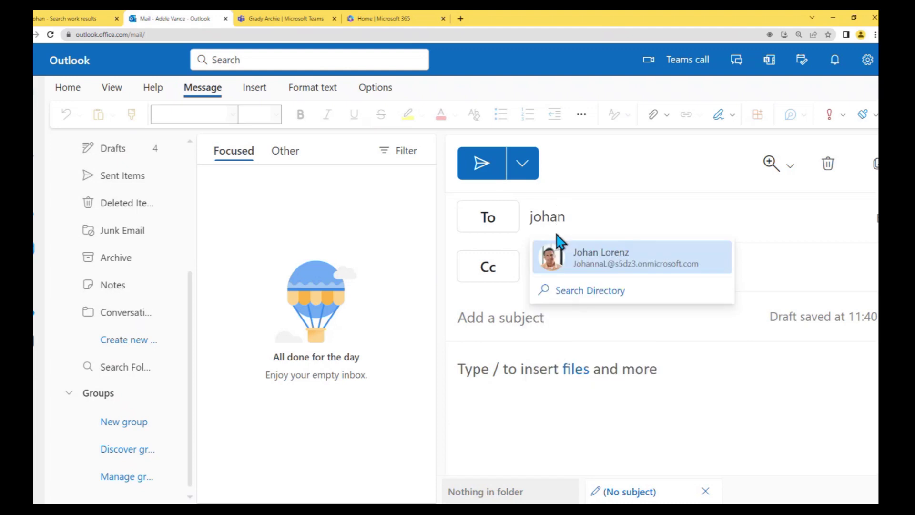
left_click(581, 289)
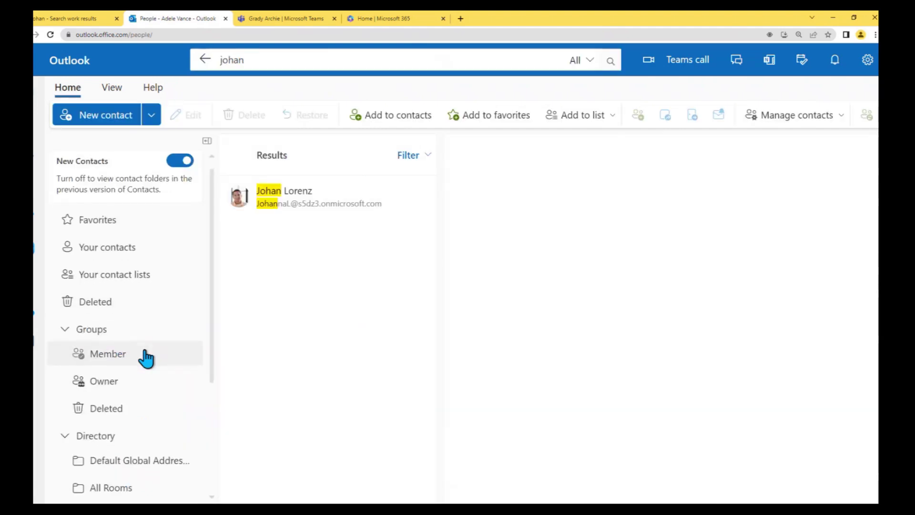
- Open the All Users directory list and scroll through the listed accounts
scroll(145, 358, "down", 3)
left_click(117, 369)
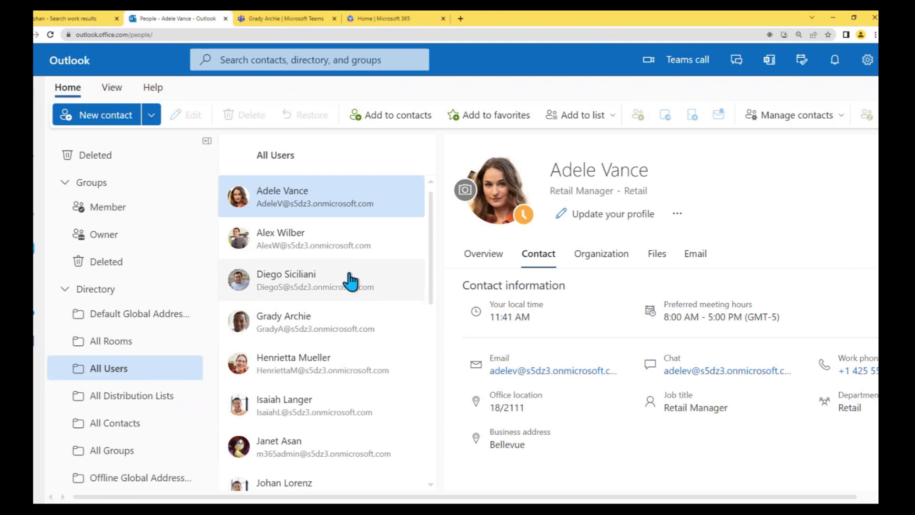
scroll(349, 280, "down", 2)
scroll(350, 284, "down", 2)
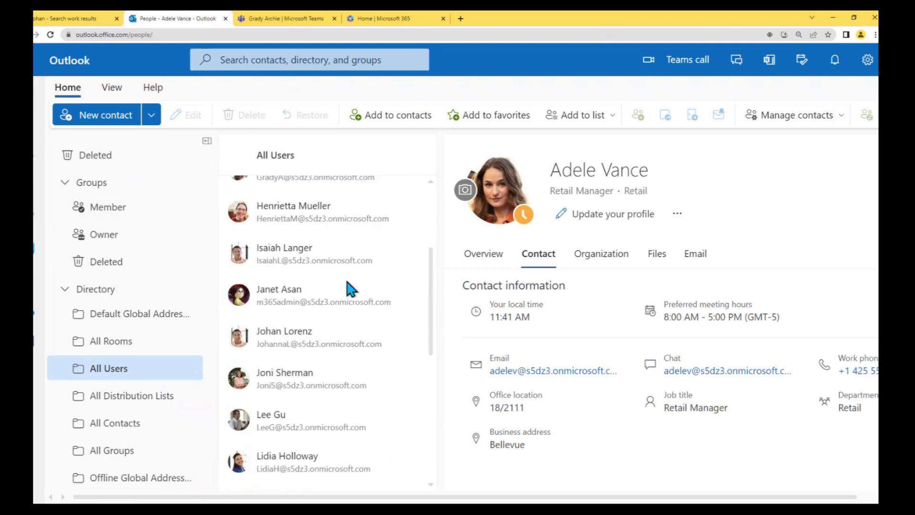
scroll(348, 286, "down", 2)
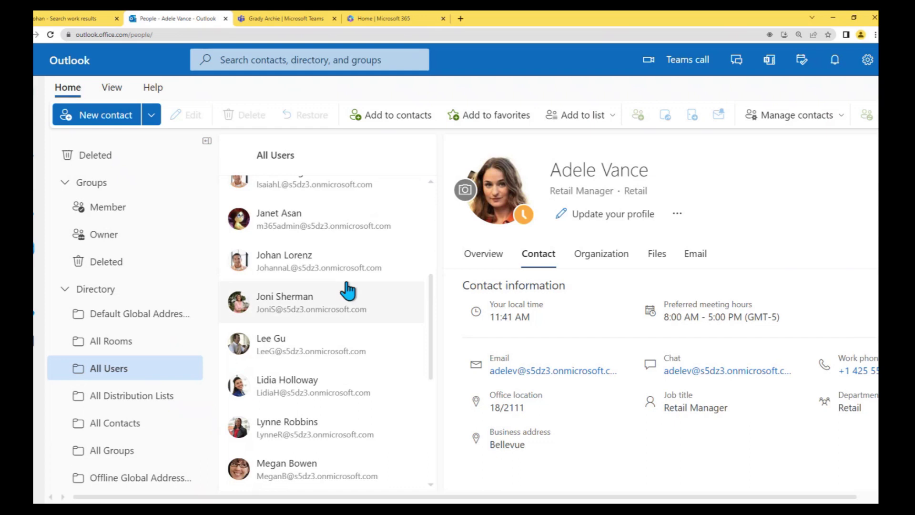
scroll(348, 286, "down", 2)
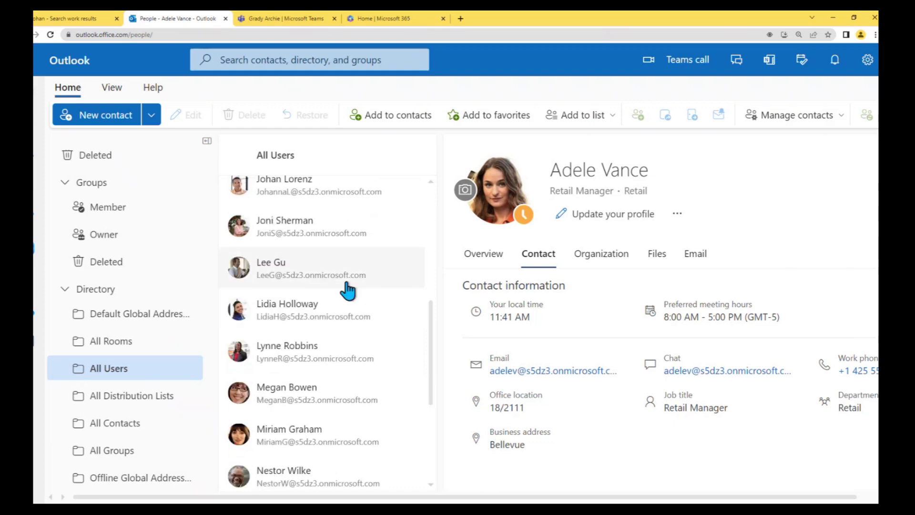
scroll(347, 285, "up", 5)
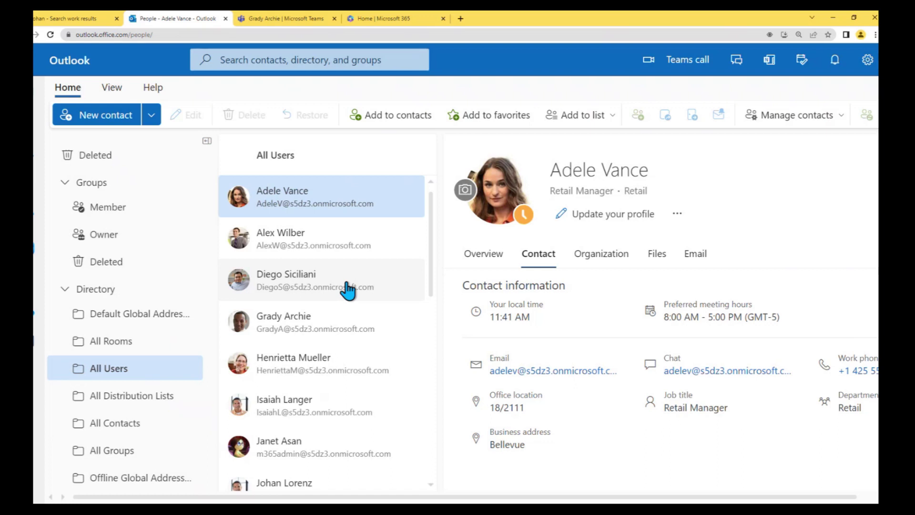
- In Teams, rerun the earlier name search from history and show only People results
left_click(282, 21)
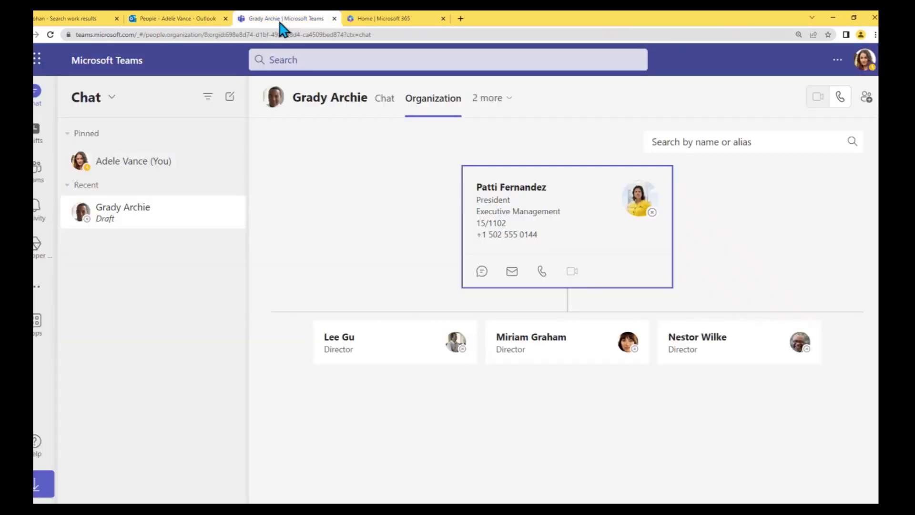
left_click(38, 178)
left_click(296, 58)
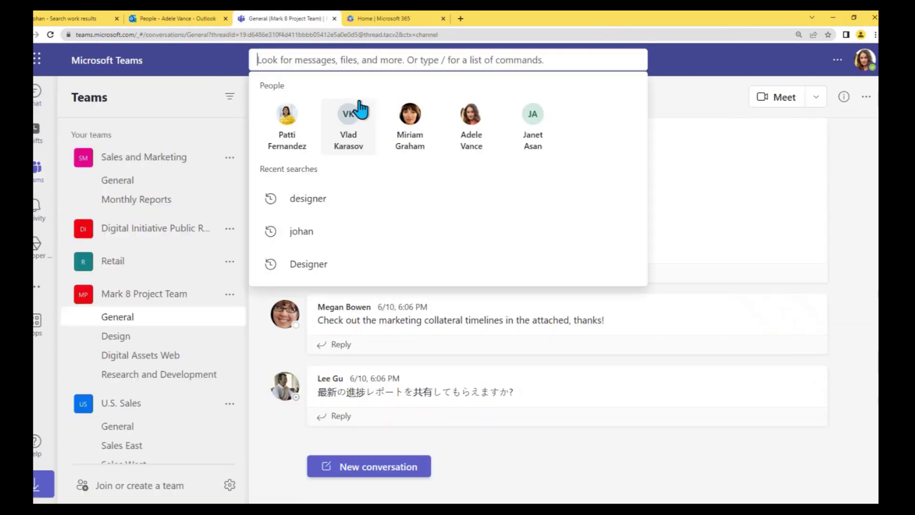
left_click(316, 233)
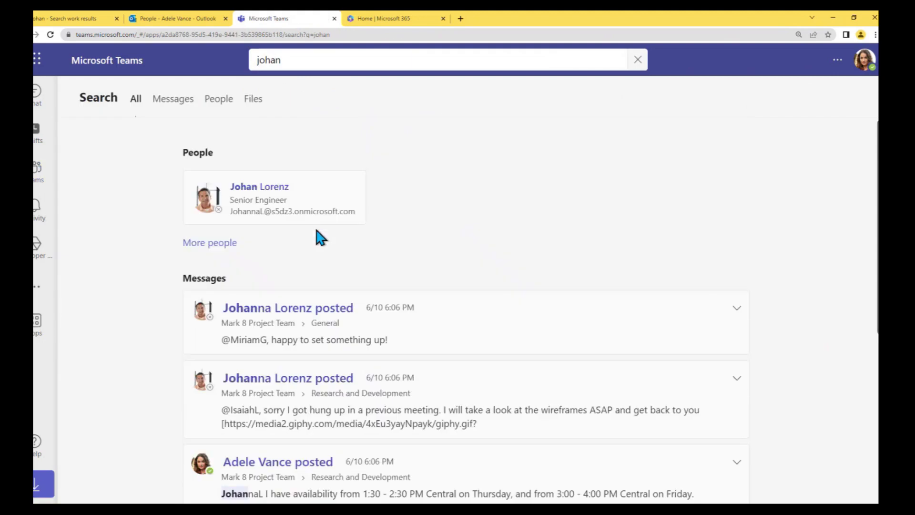
left_click(217, 103)
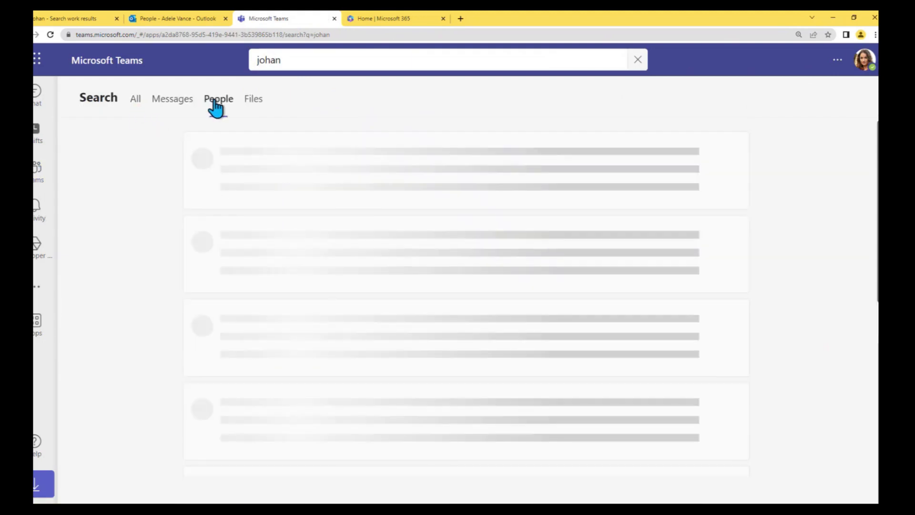
- Replace it with the recent designer search and show all result types
left_click(276, 62)
key("BackSpace")
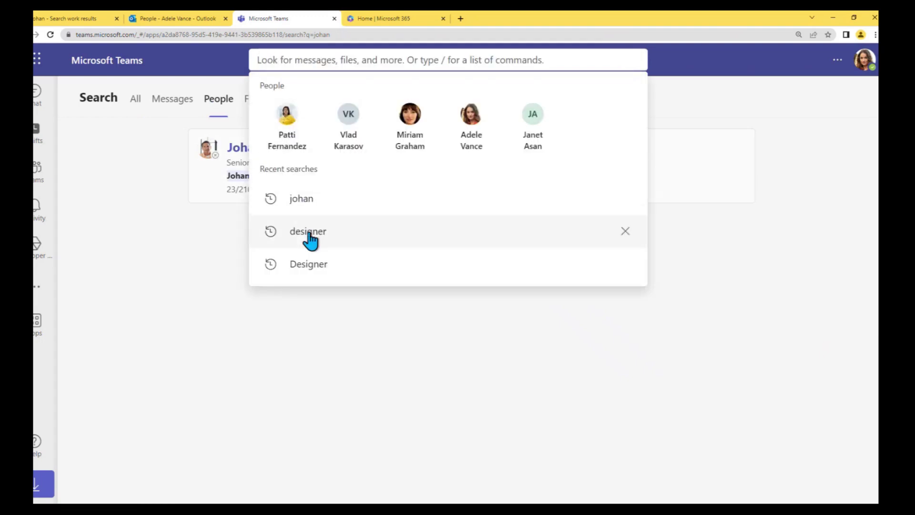
left_click(309, 233)
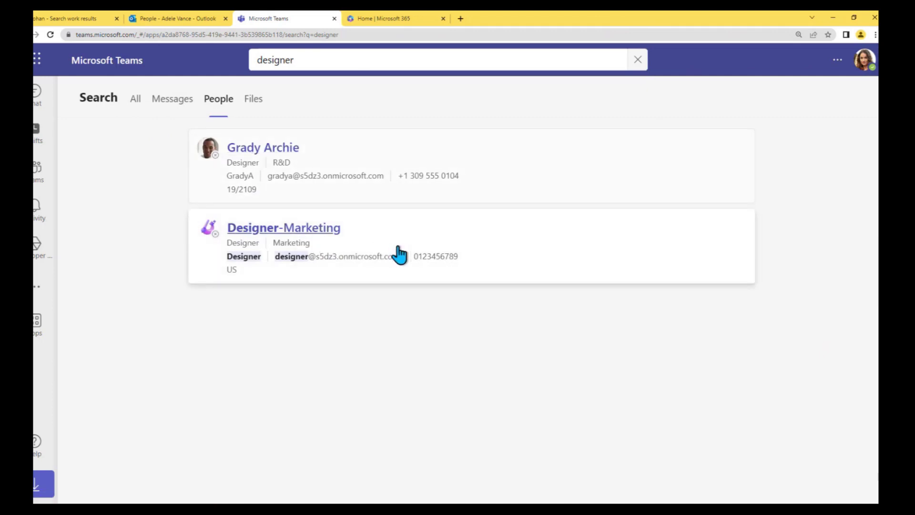
left_click(137, 101)
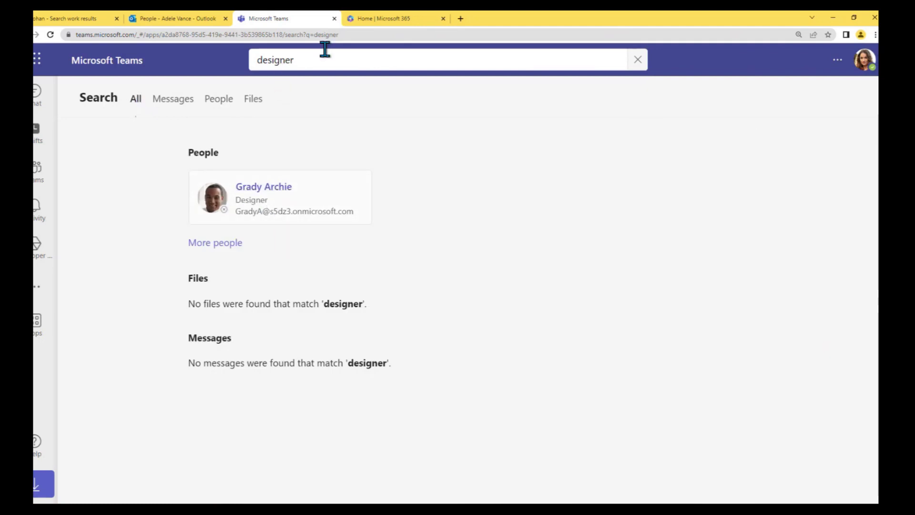
left_click(383, 22)
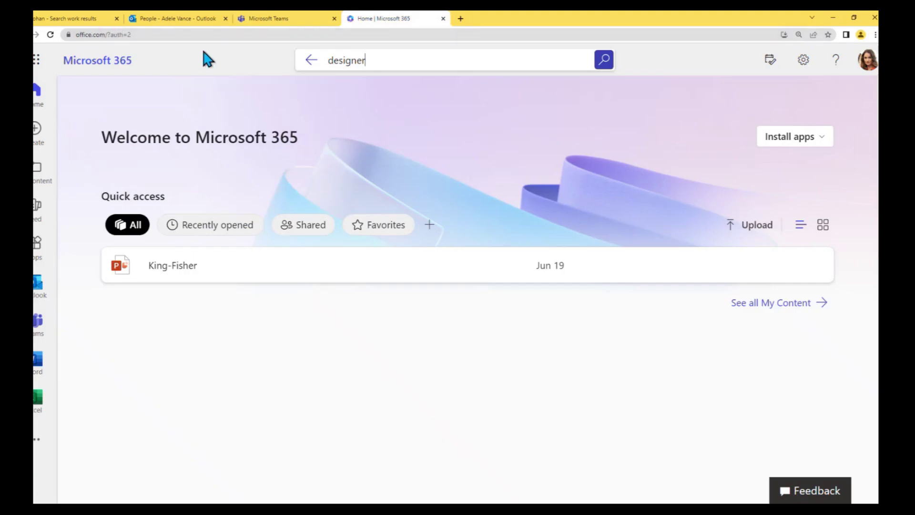
- Search Microsoft 365 for designer, show People results, then return to Teams
left_click(604, 60)
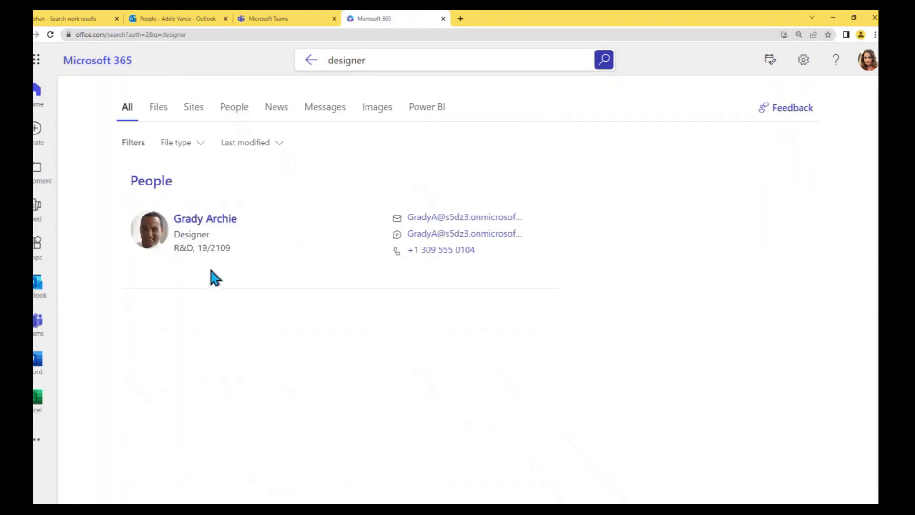
left_click(231, 110)
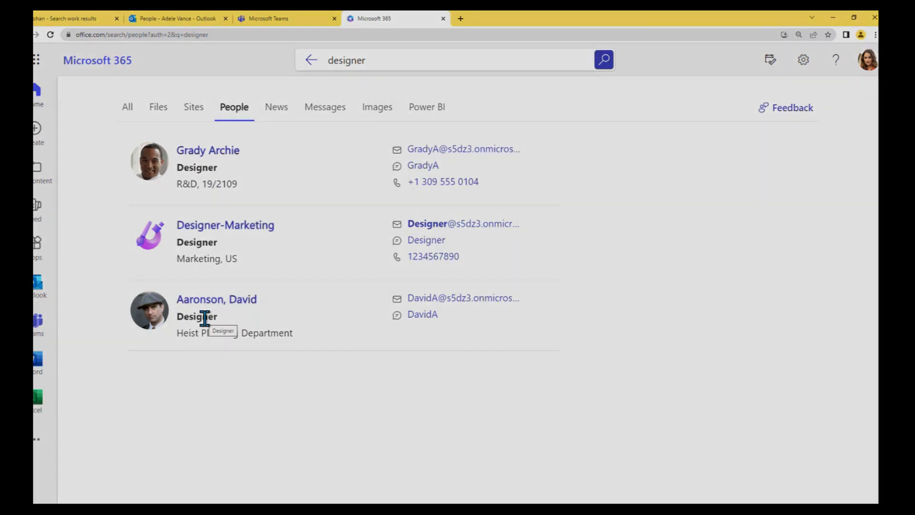
left_click(275, 19)
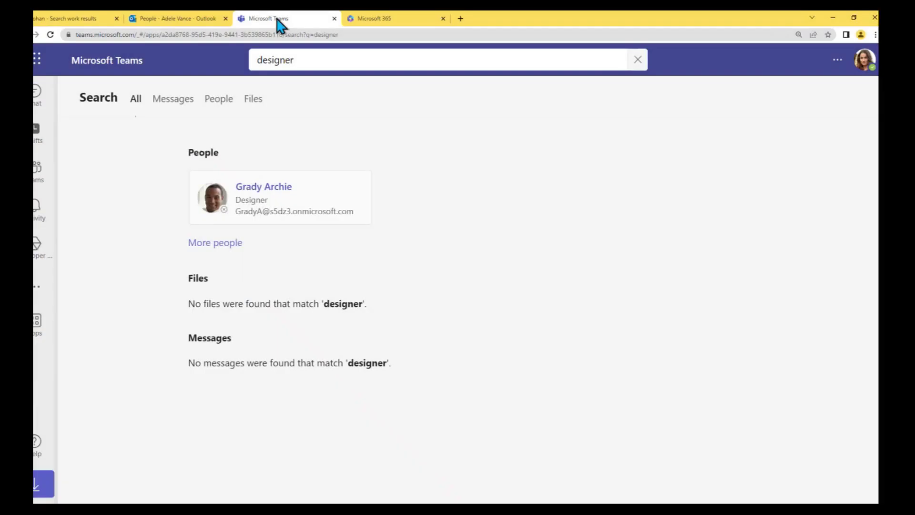
- Open a chat with the matching designer and view their organisation chart
left_click(258, 193)
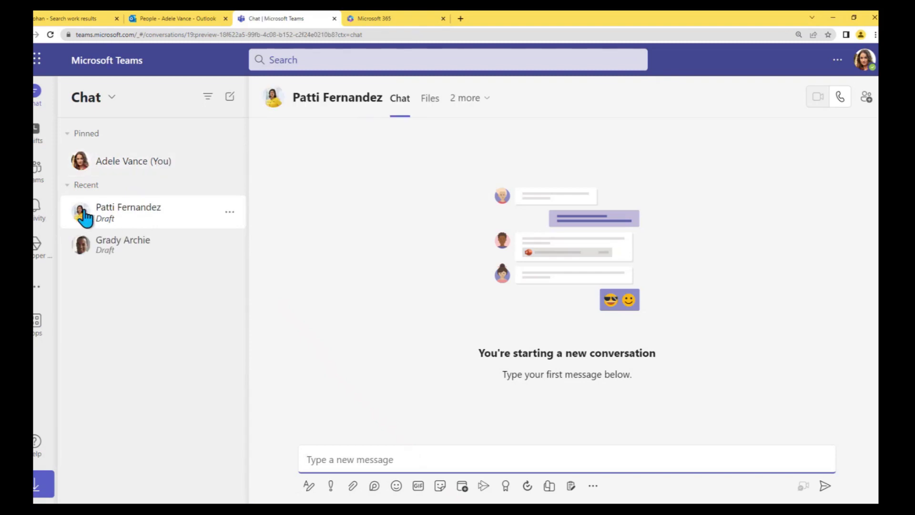
mouse_move(84, 215)
left_click(140, 241)
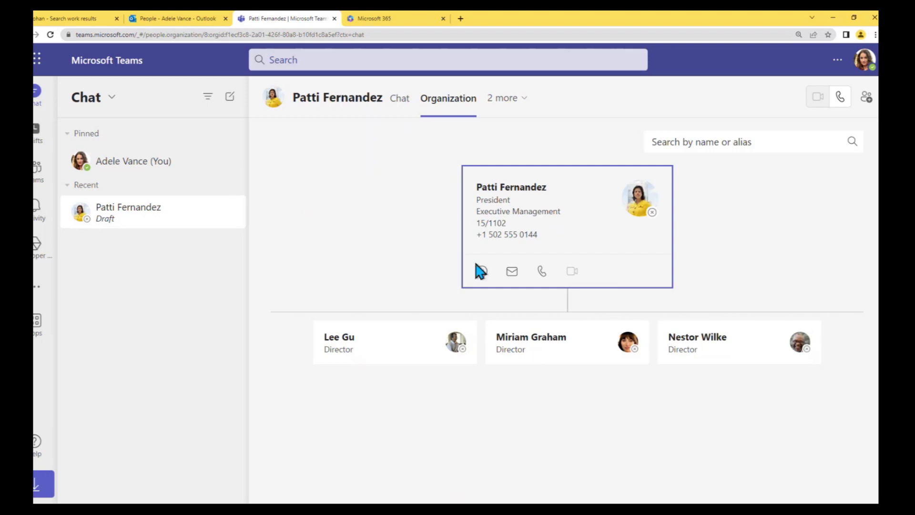
- Expand the Sales & Marketing and Manufacturing directors' reports, re-centring on the President
left_click(538, 336)
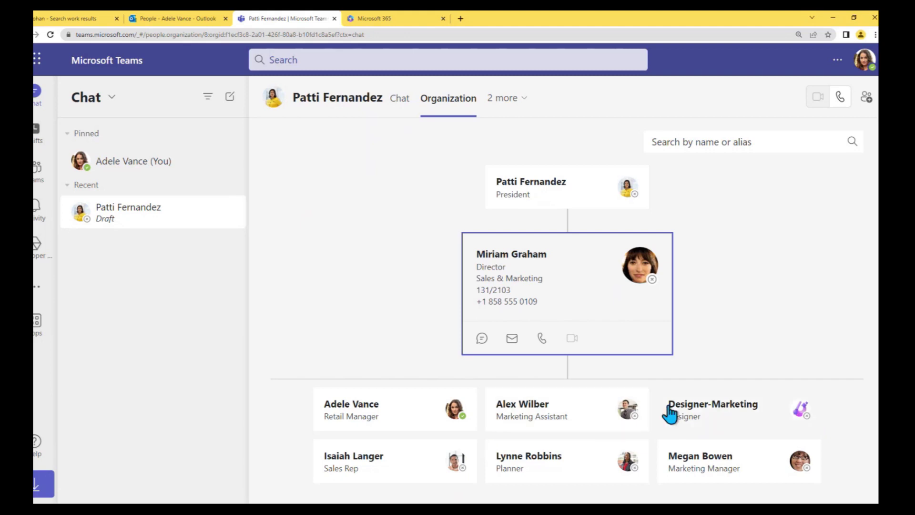
mouse_move(716, 413)
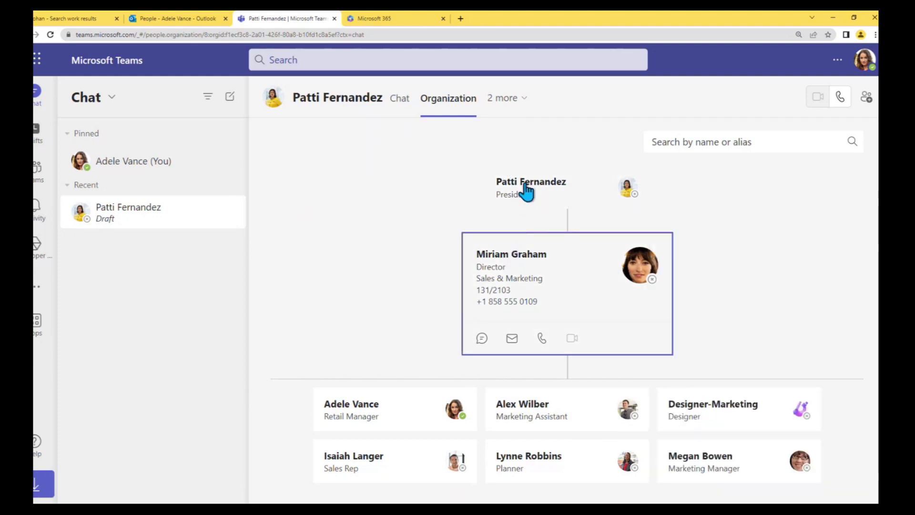
left_click(522, 190)
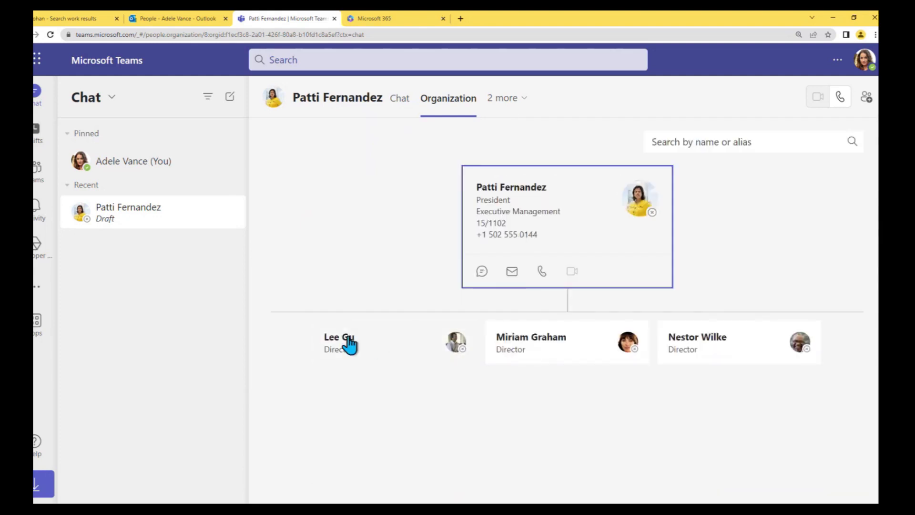
left_click(348, 337)
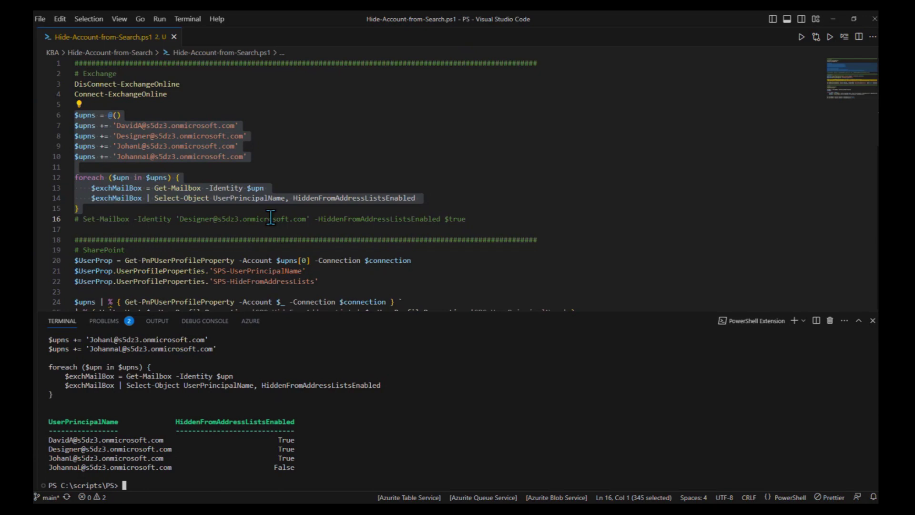
- Scroll the user's mail details to see Show in global address list set to No
scroll(272, 217, "down", 2)
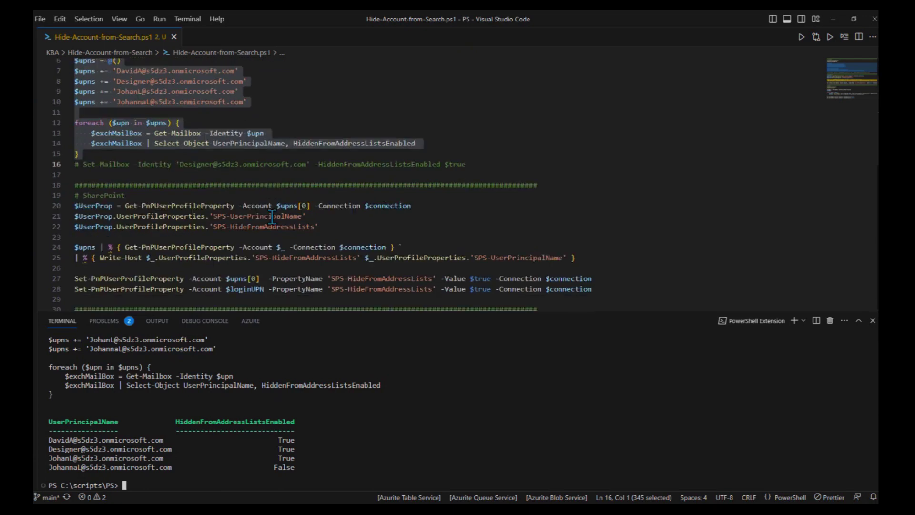
- Select the Get-PnPUserProfileProperty command on line 20 and run it with F8
left_click(226, 185)
key("Down")
key("Down")
key("Down")
key("Down")
key("Down")
key("Down")
key("Down")
key("Down")
key("Down")
key("Down")
key("Down")
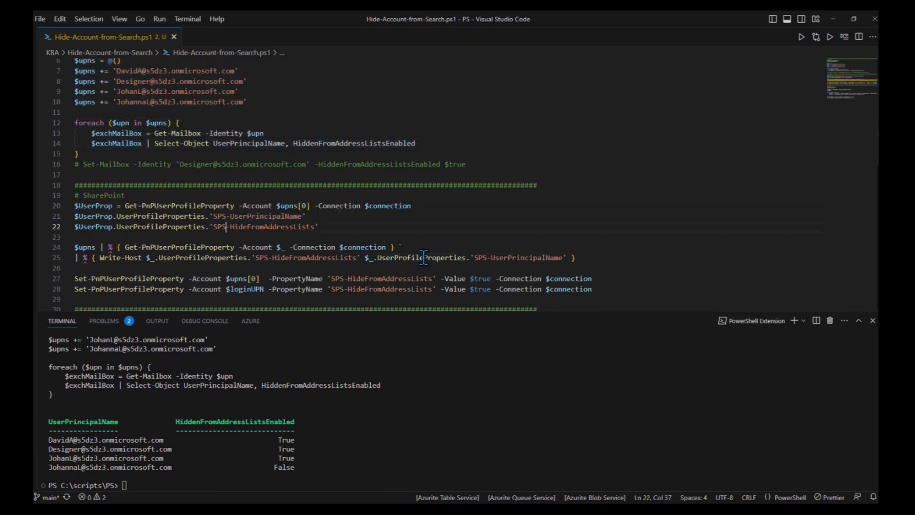
key("Down")
key("Down")
key("Down")
key("Down")
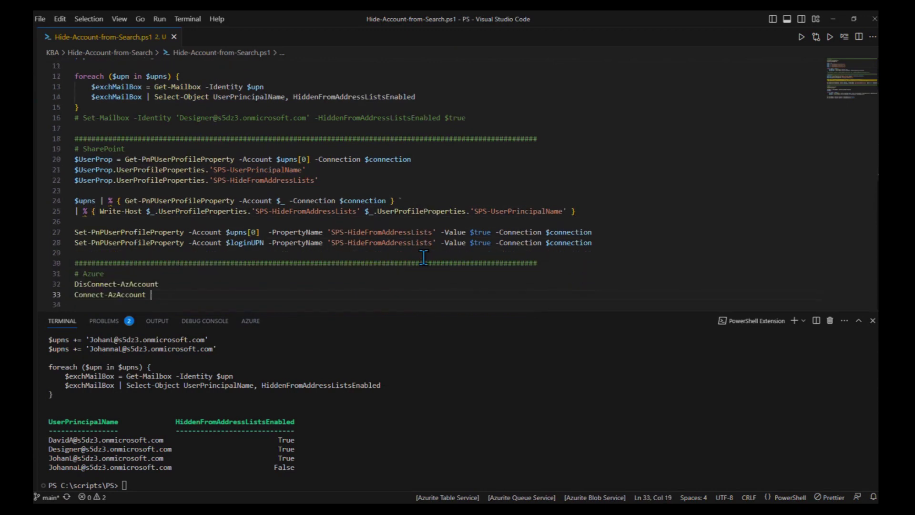
key("Up")
key("Up")
key("Up")
key("Up")
key("Up")
key("Up")
key("Up")
key("Up")
key("Up")
key("Up")
key("Up")
key("Up")
key("Up")
key("Up")
key("Down")
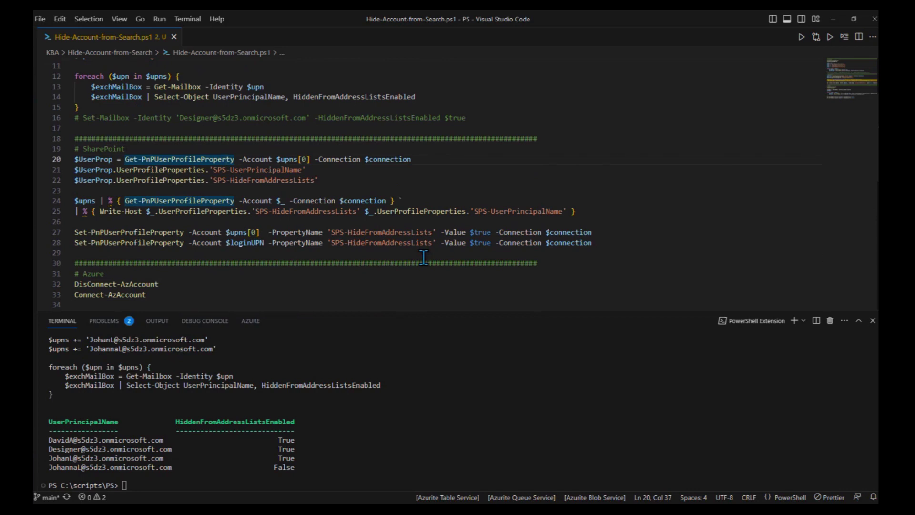
key("Home")
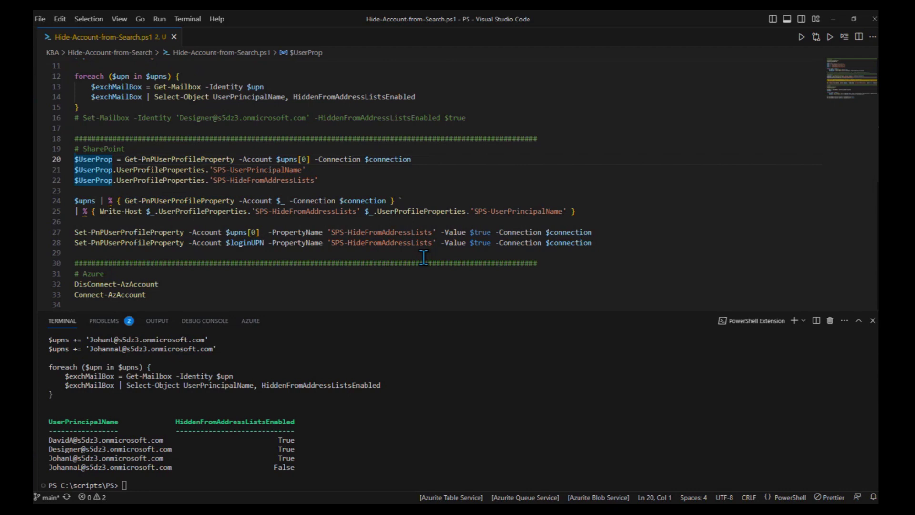
key("Right")
key("Right")
key("Right")
key("Right")
key("Right")
key("Right")
key("Right")
key("Right")
key("Right")
key("Right")
key("Right")
key("Right")
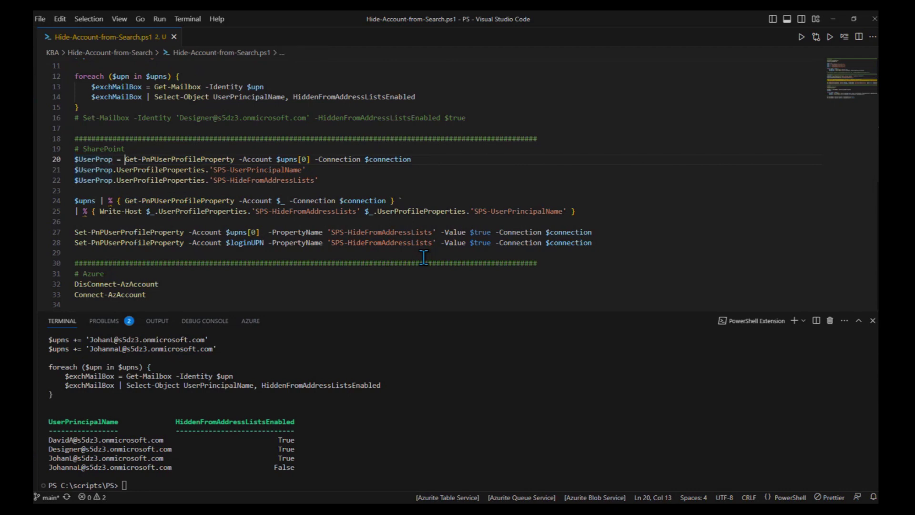
key("shift+Right")
key("shift+Right")
key("shift+Right")
key("shift+Right")
key("shift+Right")
key("shift+Right")
key("shift+Right")
key("shift+Right")
key("shift+Right")
key("shift+Right")
key("shift+Right")
key("shift+Right")
key("shift+Right")
key("shift+Right")
key("shift+Right")
key("shift+Right")
key("shift+Right")
key("shift+Right")
key("shift+Right")
key("shift+Right")
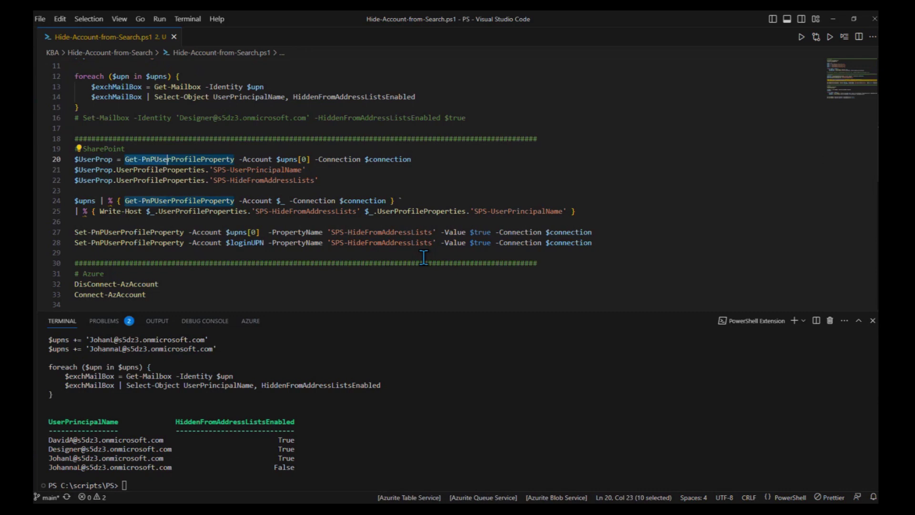
key("shift+End")
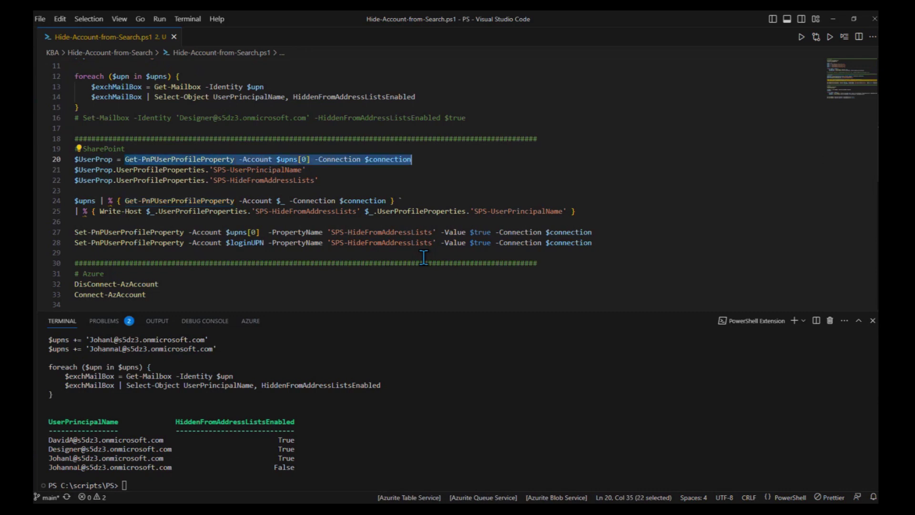
key("F8")
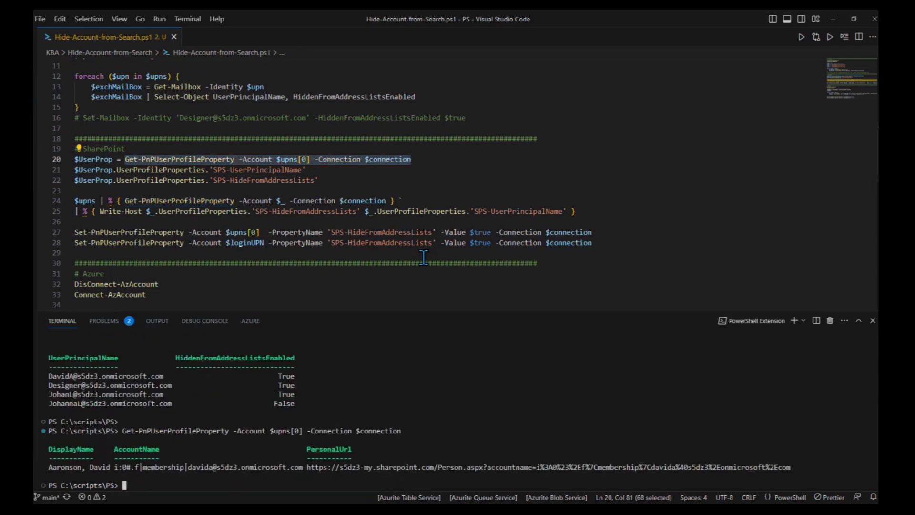
- Select lines 20–22 and run them to read the SPS-HideFromAddressLists flag
key("Home")
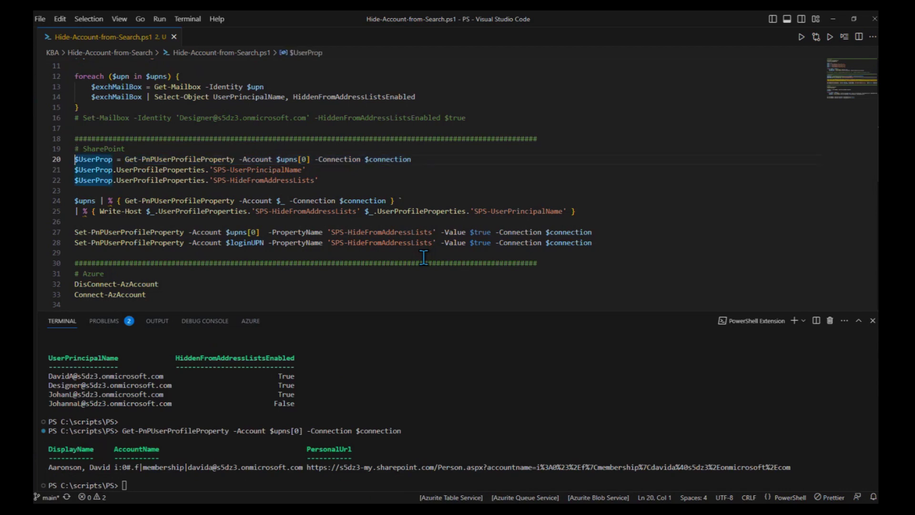
key("Down")
key("Up")
key("shift+Down")
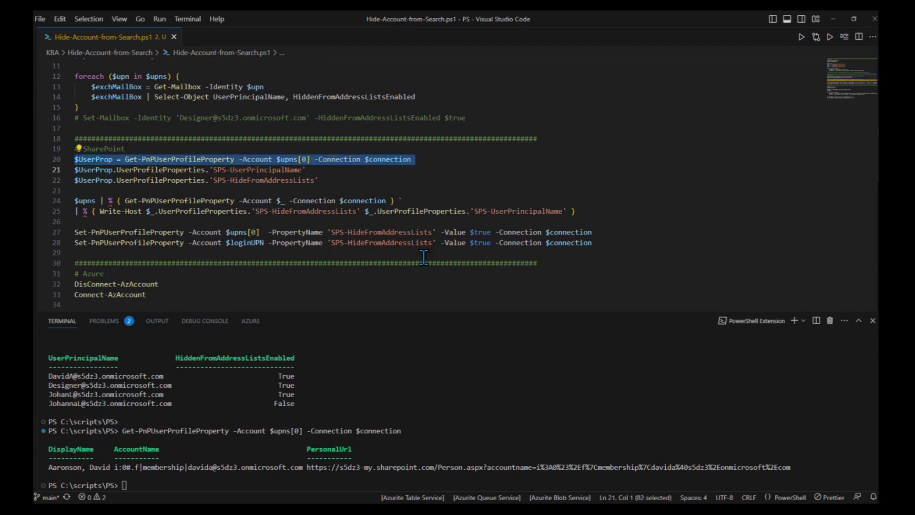
key("shift+Down")
key("shift+Down")
key("F8")
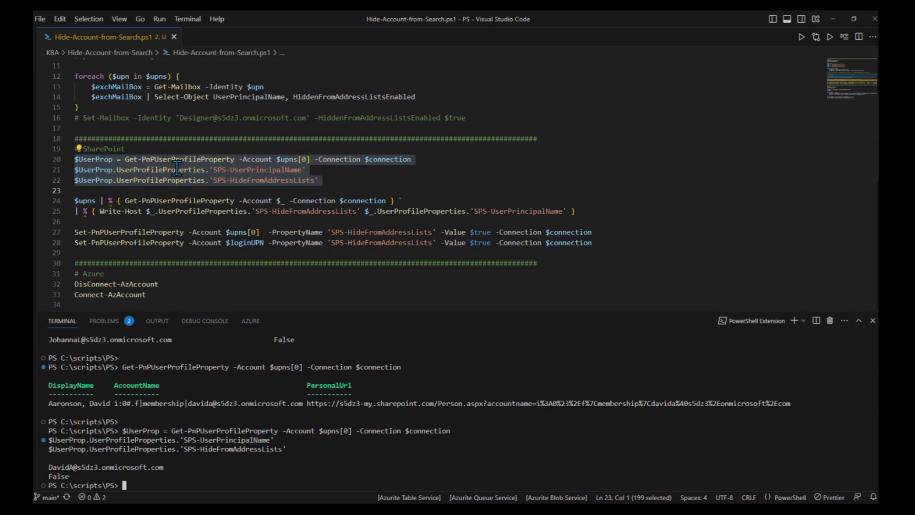
- Highlight the SPS-HideFromAddressLists name, its False result, and HiddenFromAddressListsEnabled for comparison
left_click(226, 181)
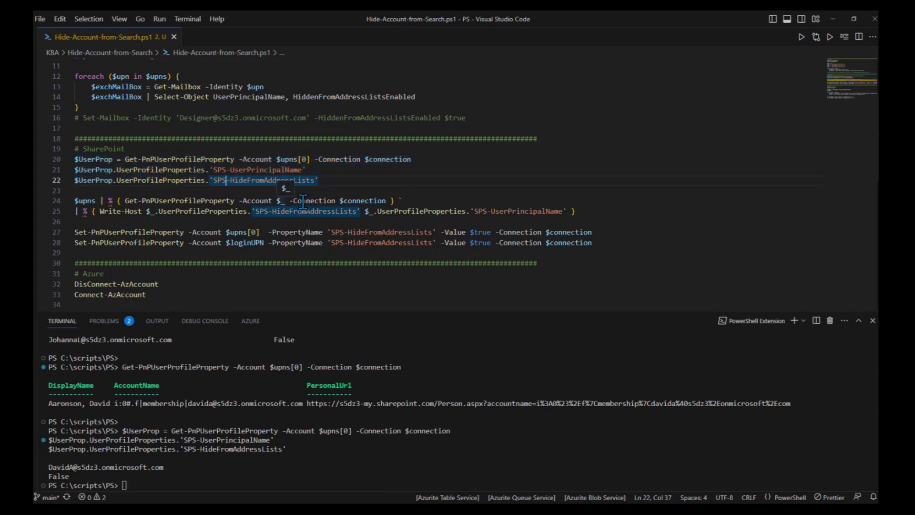
left_click(341, 186)
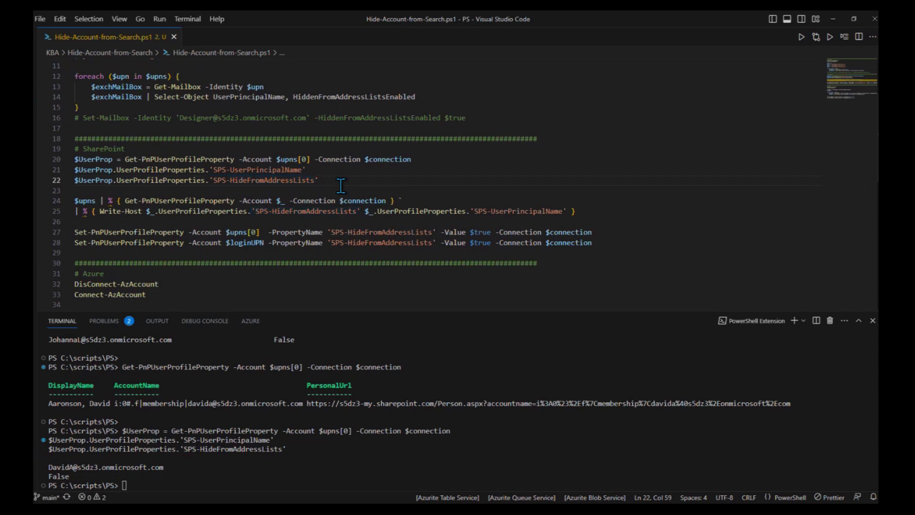
key("ctrl+shift+Left")
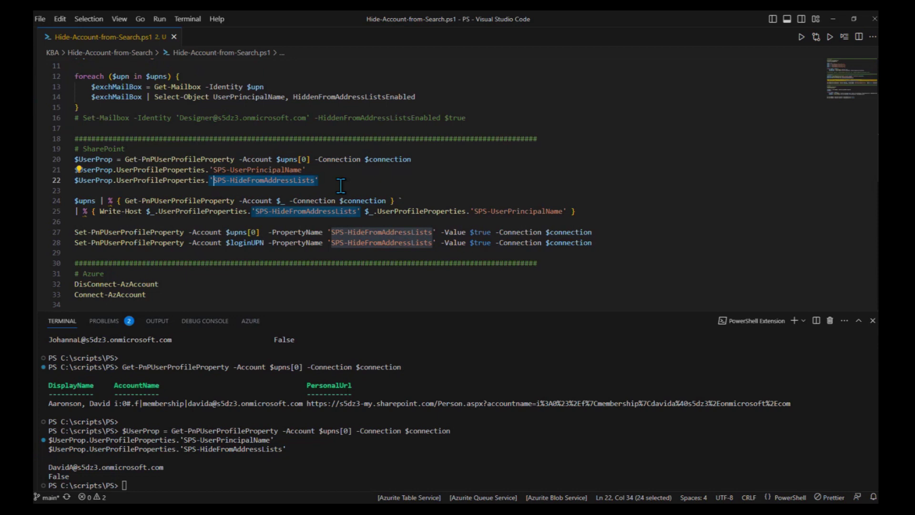
double_click(64, 477)
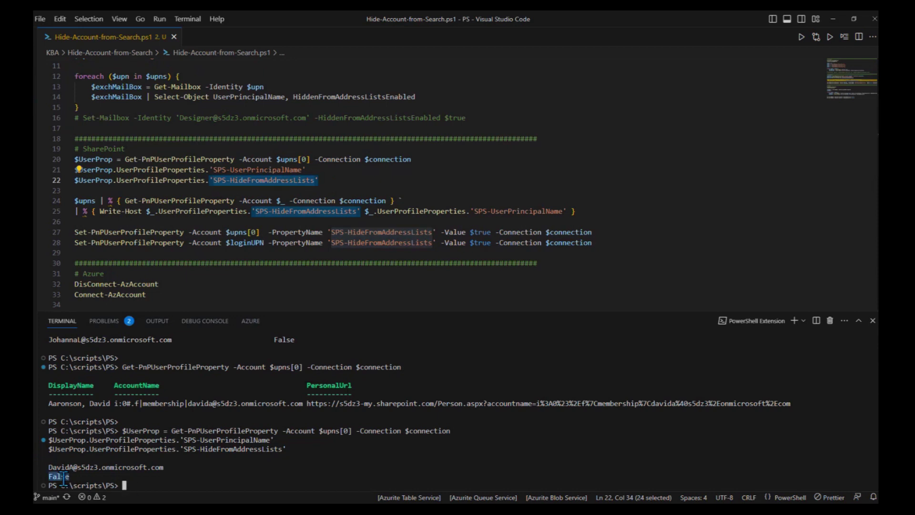
left_click(333, 179)
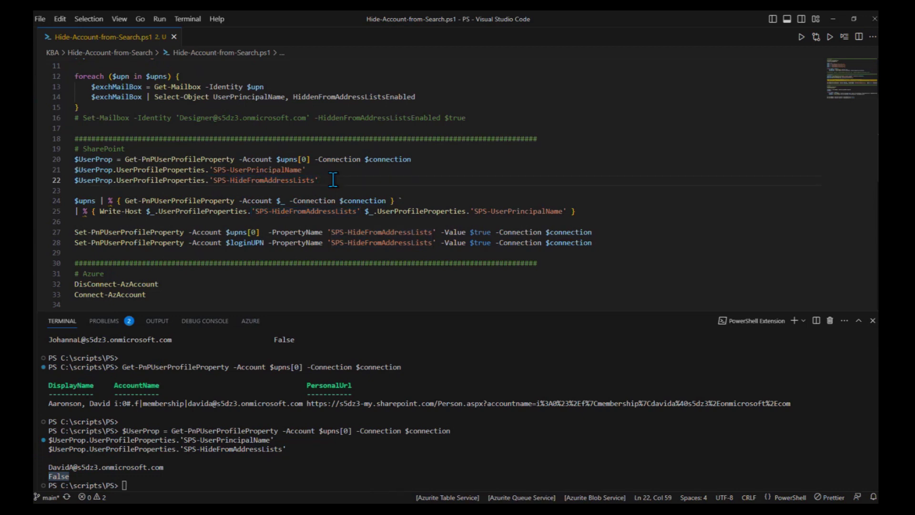
scroll(333, 179, "up", 3)
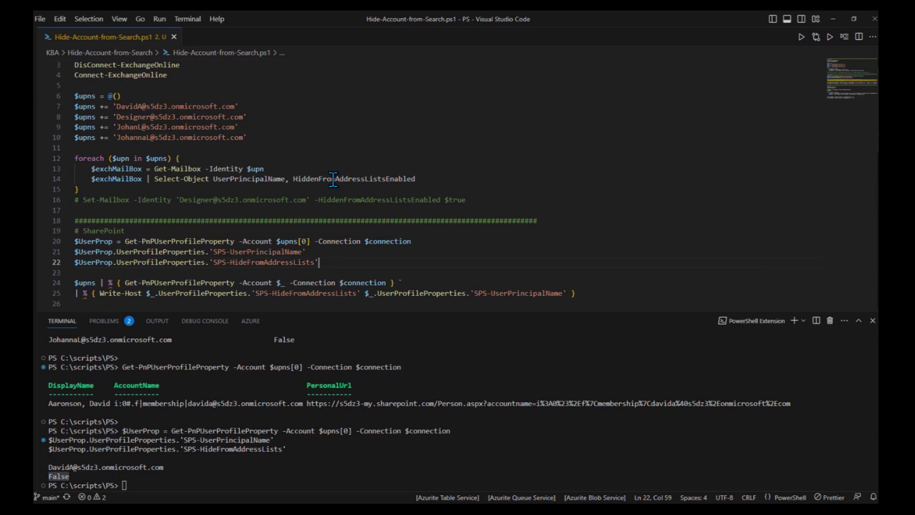
double_click(357, 180)
scroll(357, 180, "down", 4)
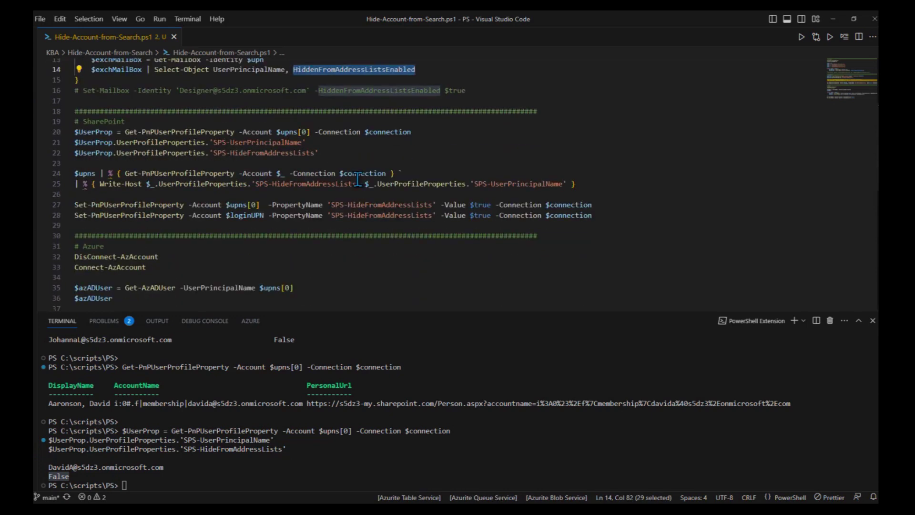
- Run the Get-PnPUserProfileProperty query on lines 24–25; all four accounts return False
left_click(226, 174)
key("Home")
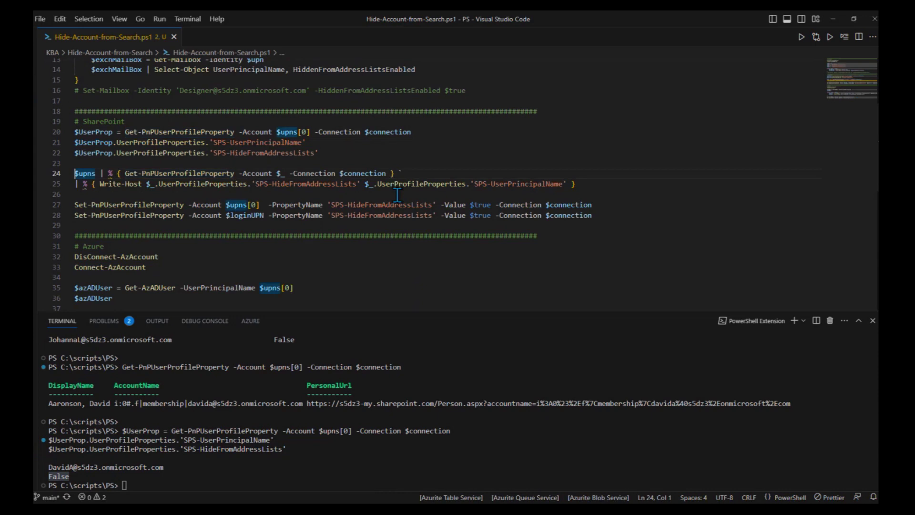
left_click(397, 195, "shift")
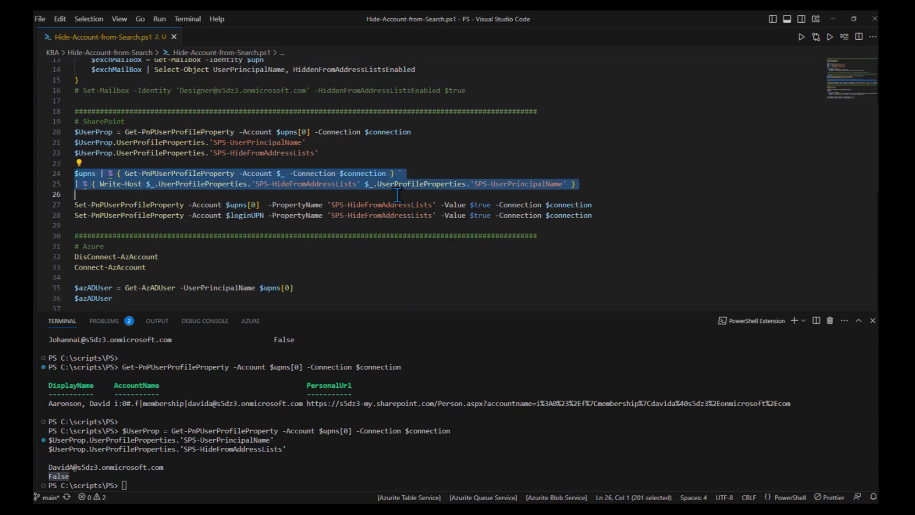
key("F8")
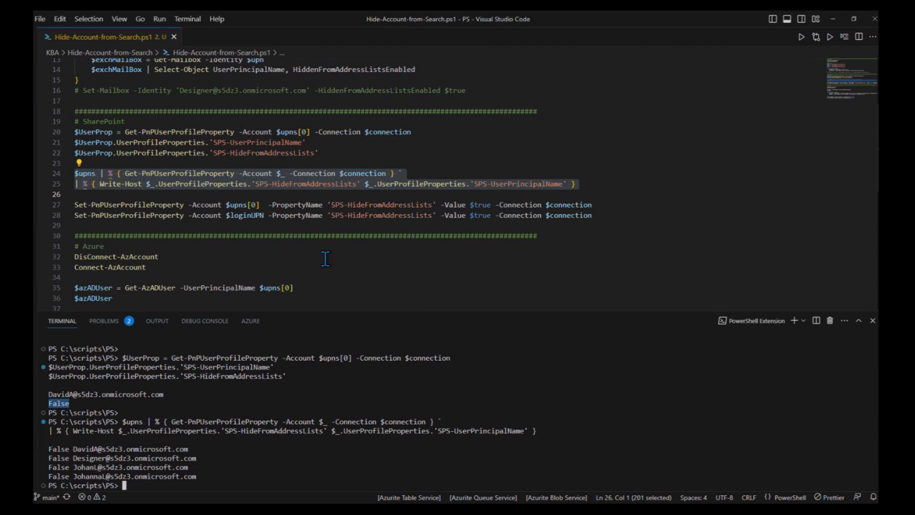
- Highlight the HideFromAddressLists property name on line 22
left_click(210, 197)
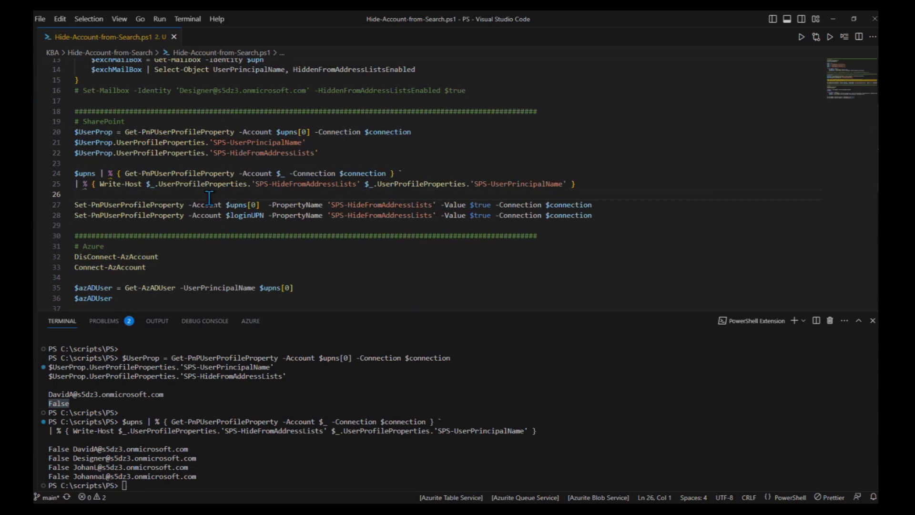
left_click_drag(316, 154, 210, 154)
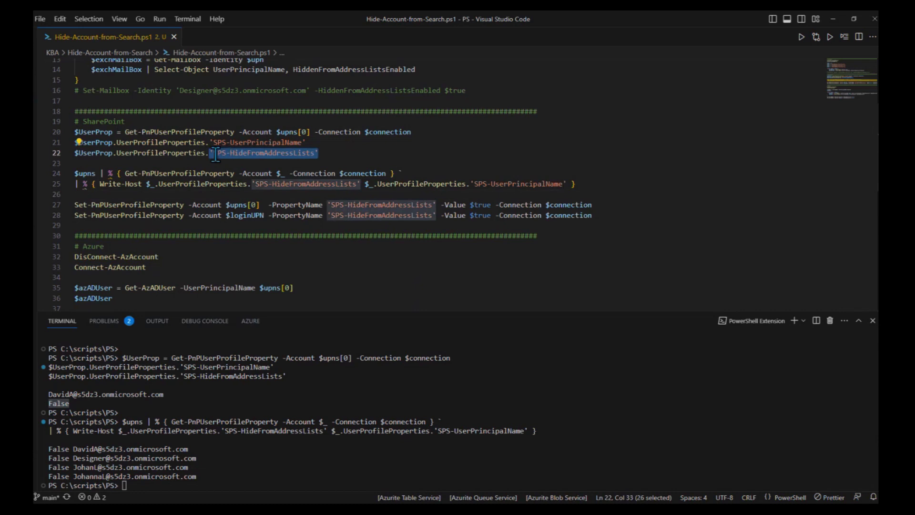
left_click(247, 154)
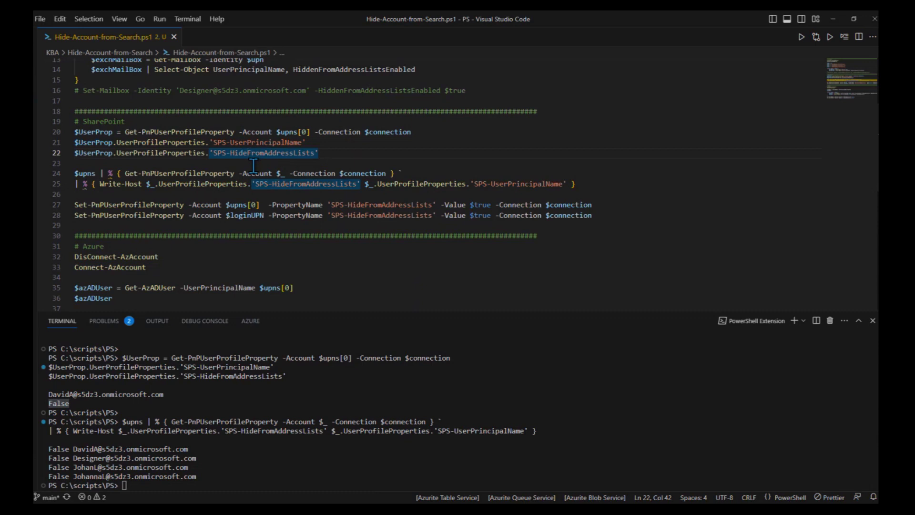
- Run line 27 to hide the first account, which fails requiring admin privileges
left_click(189, 204)
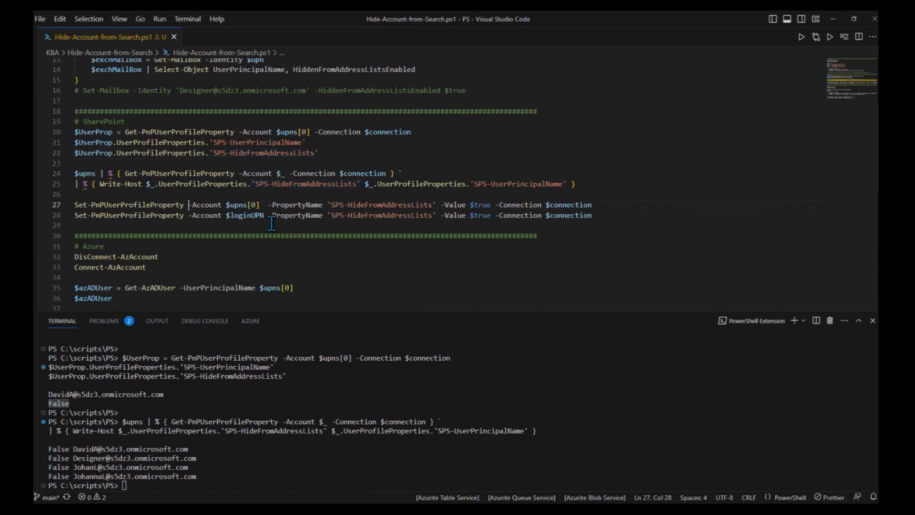
key("End")
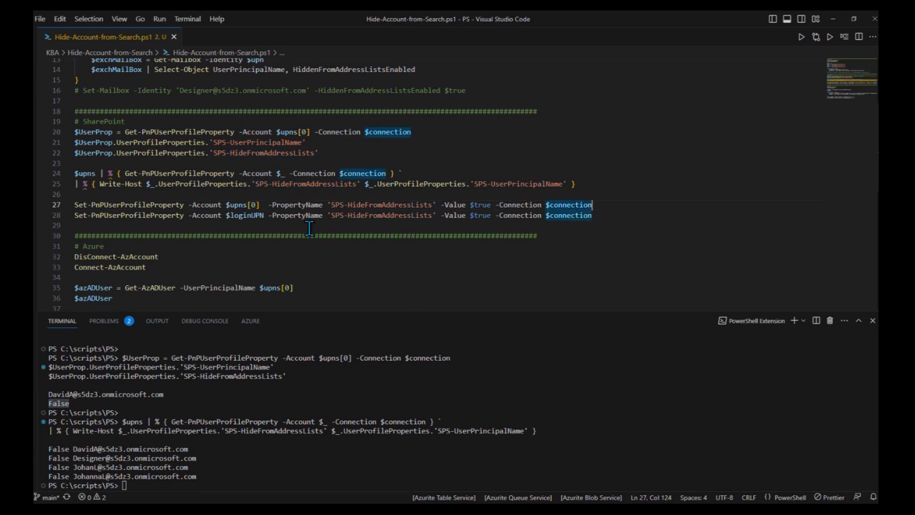
key("shift+Home")
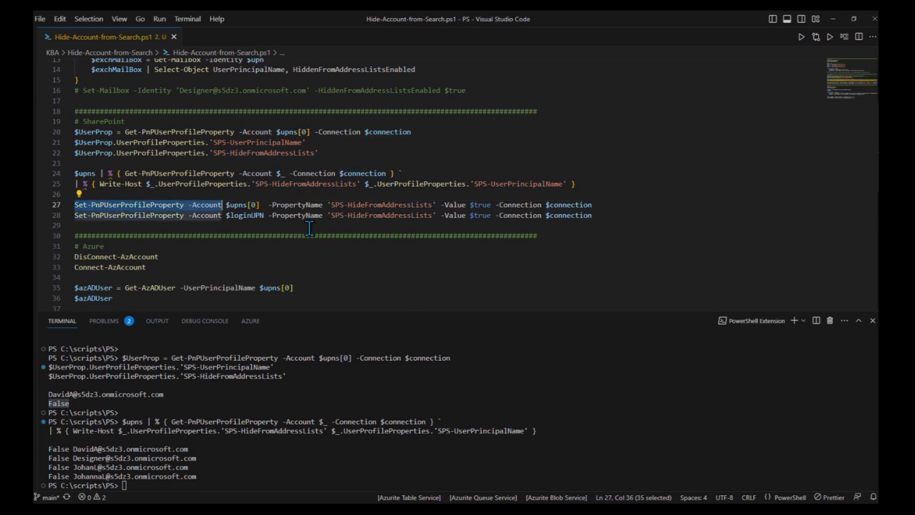
key("F8")
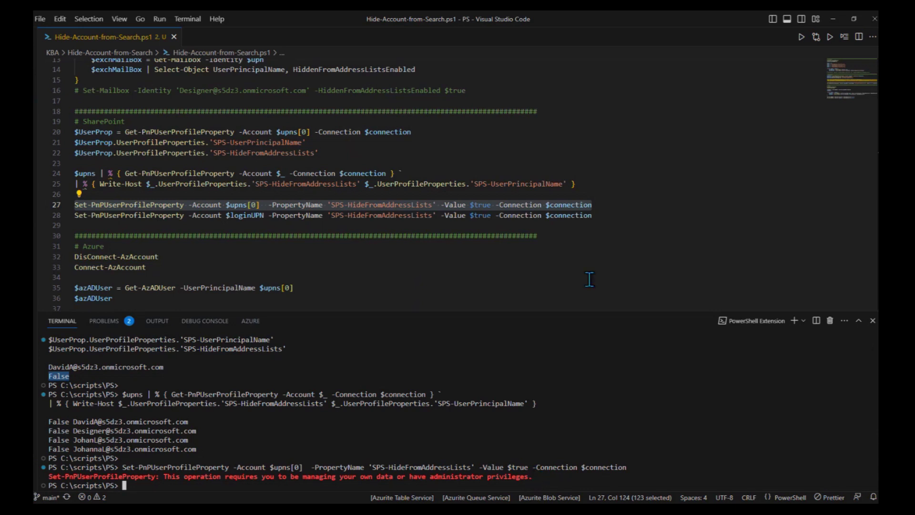
- Run line 28 for the login account and highlight the resulting Property Not Editable error
left_click(599, 217)
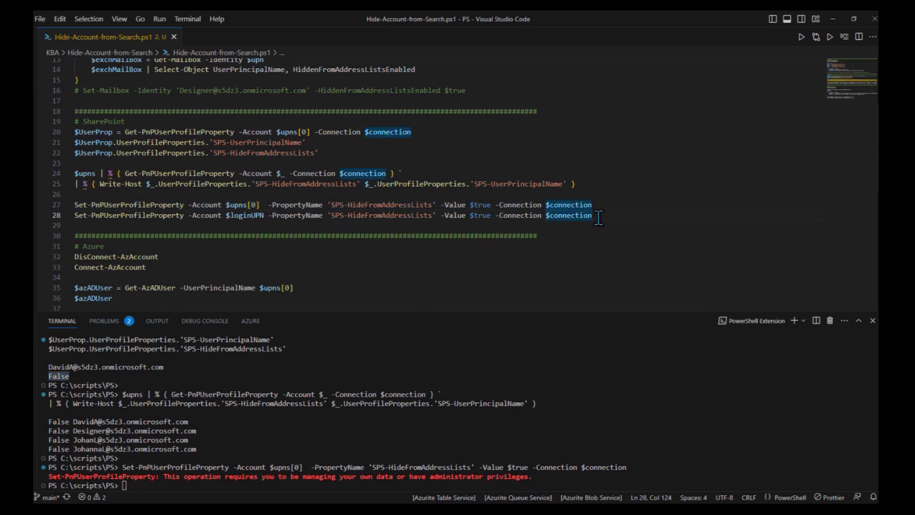
key("shift+Home")
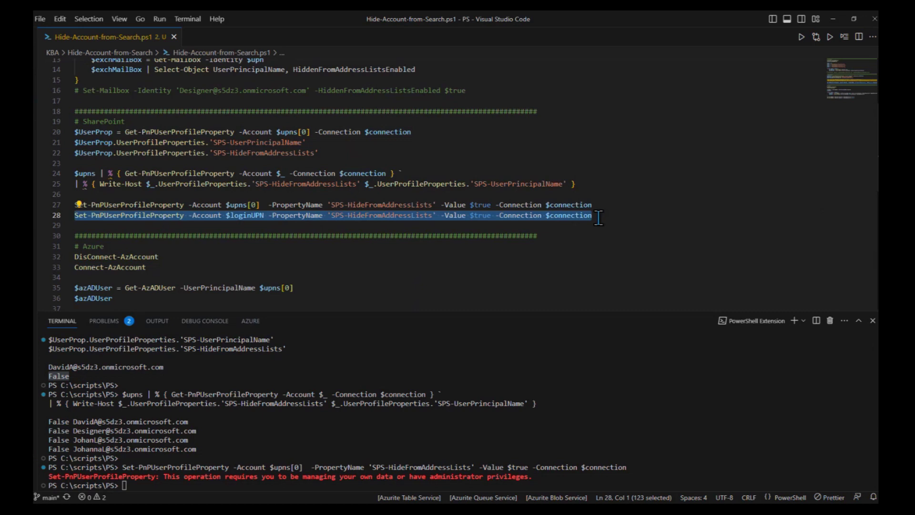
key("F8")
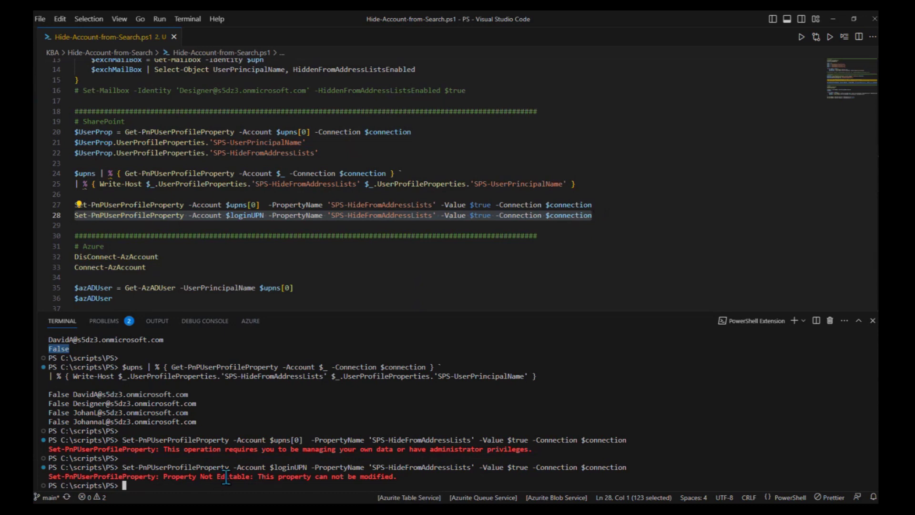
double_click(261, 476)
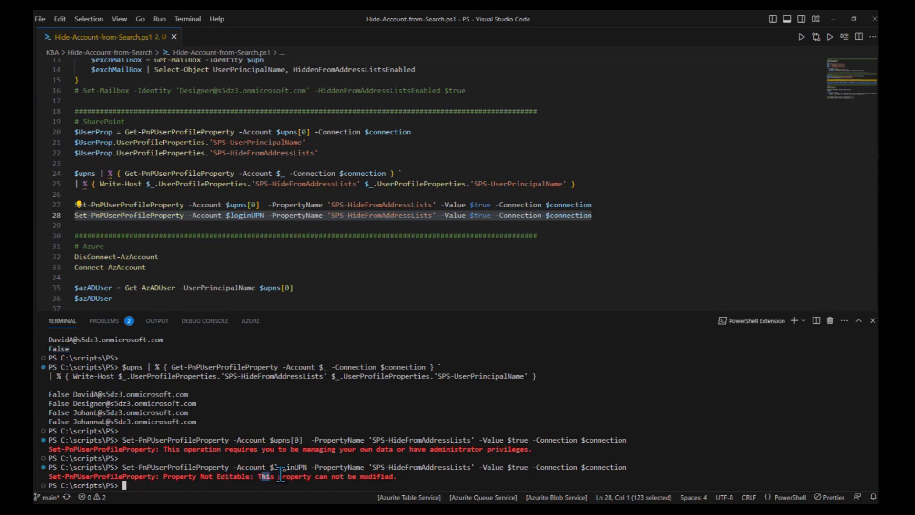
left_click_drag(281, 475, 397, 476)
left_click(304, 226)
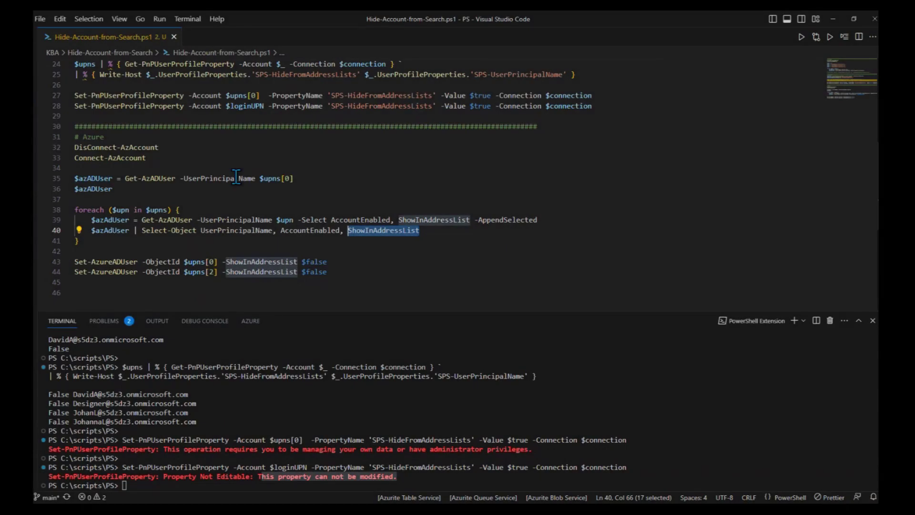
- Run the Get-AzADUser lines 35–36 to look up the first account's directory record
key("Up")
key("Up")
key("Up")
key("Up")
key("Up")
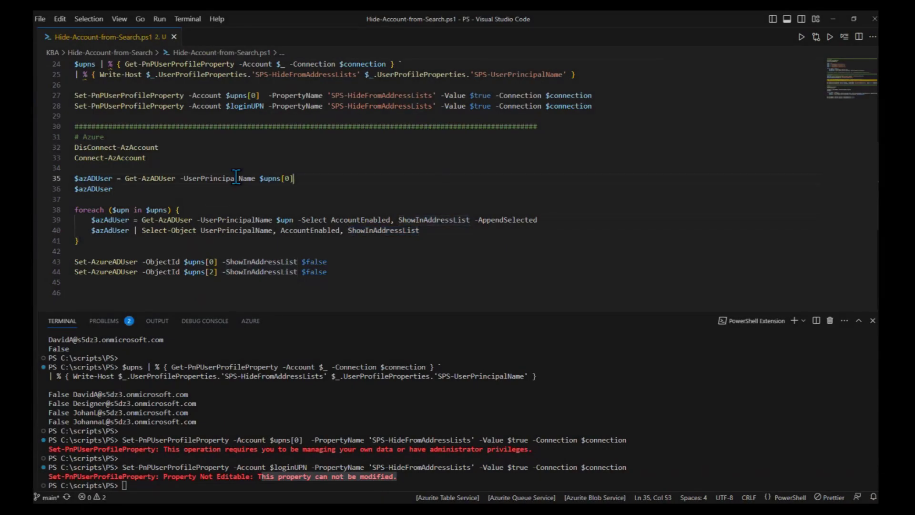
key("Home")
key("Up")
key("Up")
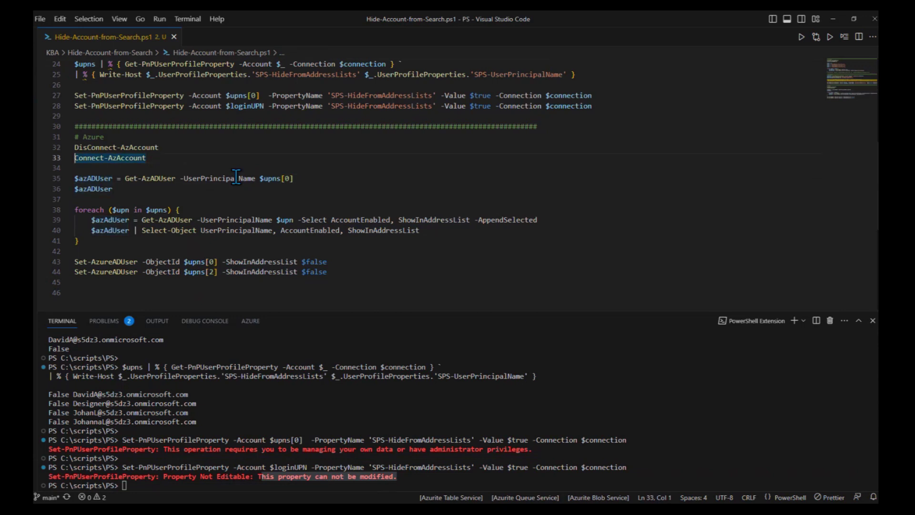
key("Down")
key("Down")
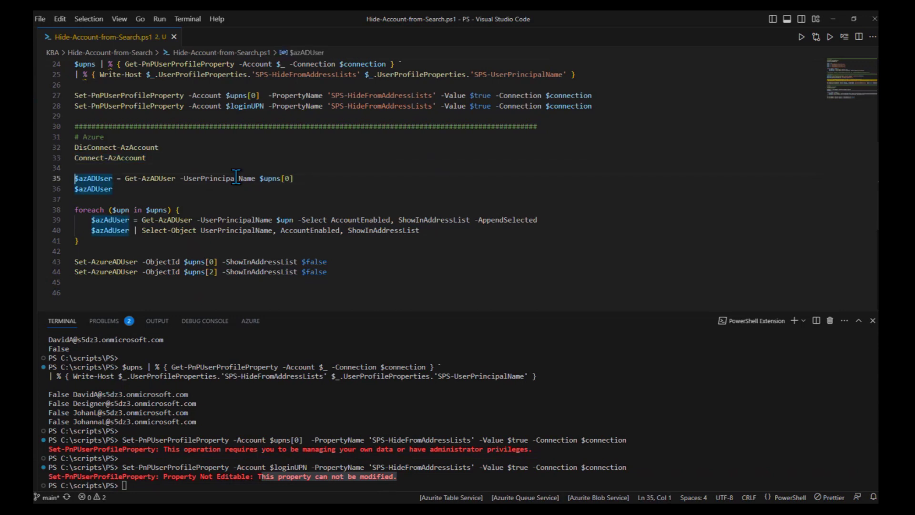
key("shift+Down")
key("shift+Down")
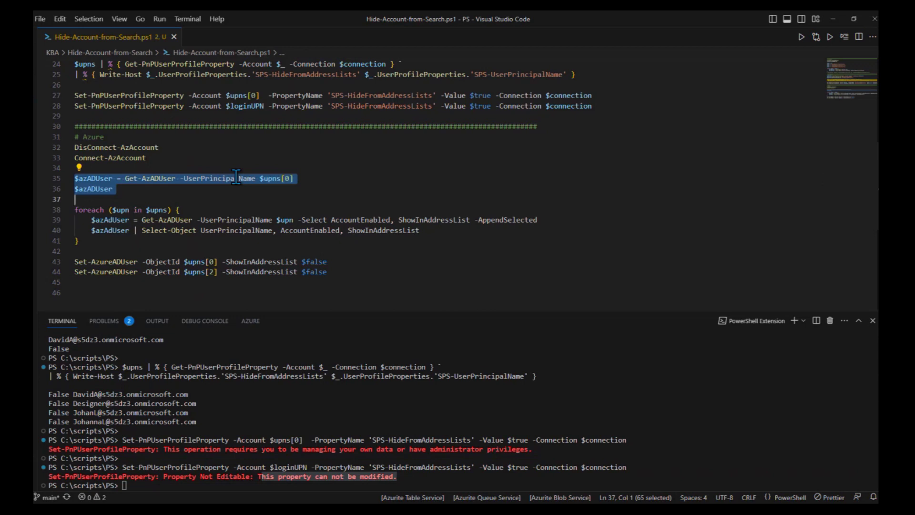
key("F8")
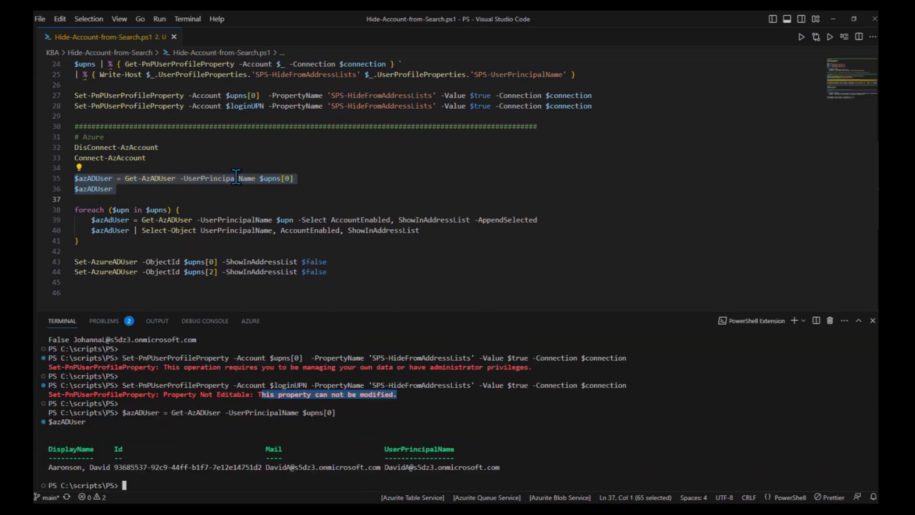
key("Escape")
- Append .ShowInAddressList to line 36 and run it for the first account
key("Up")
key("End")
type(".")
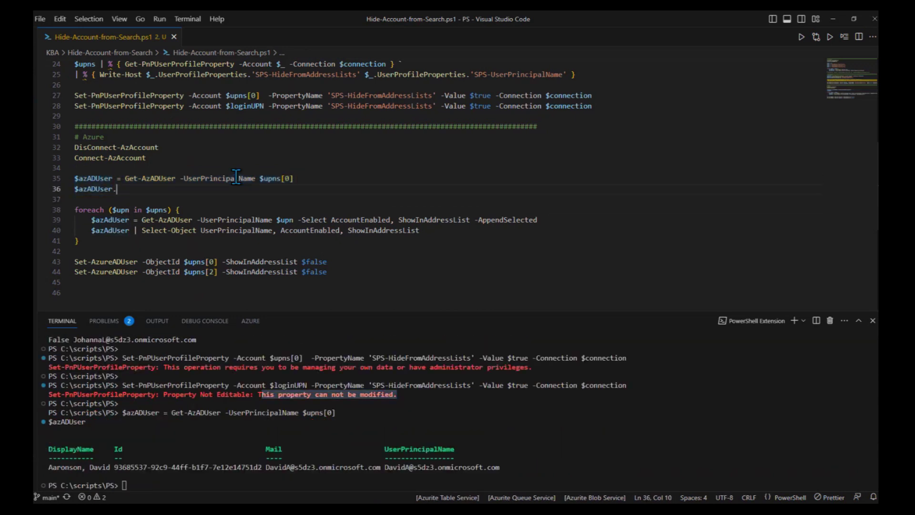
type("ShowInAddressList")
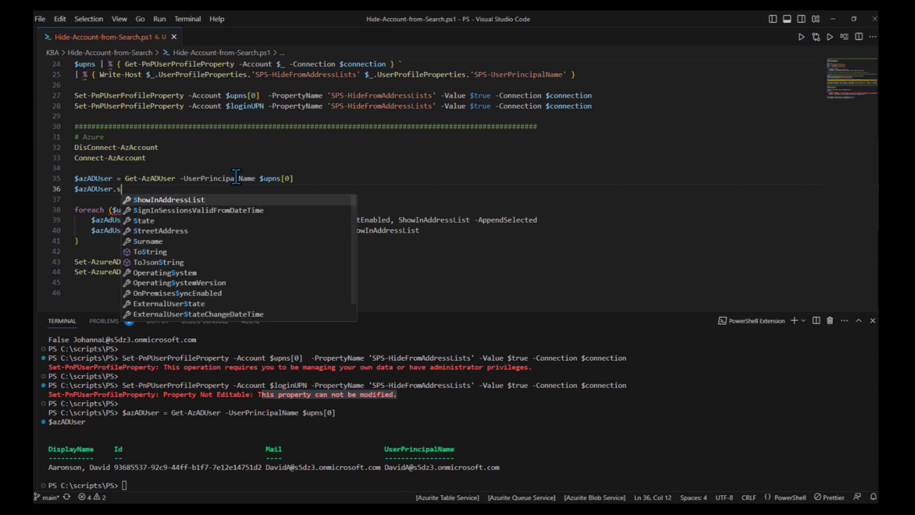
key("Tab")
key("F8")
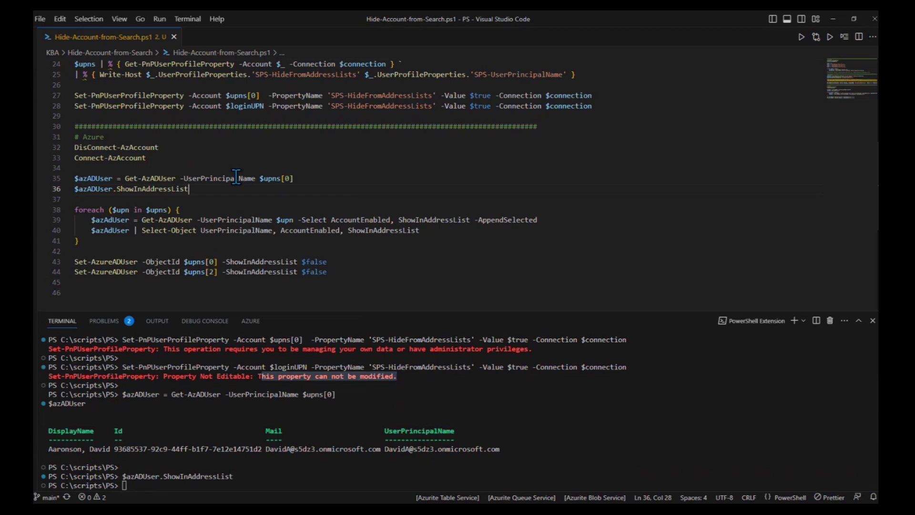
- Run the foreach loop listing every account's status, then highlight the ShowInAddressList header
key("Down")
key("Down")
key("Home")
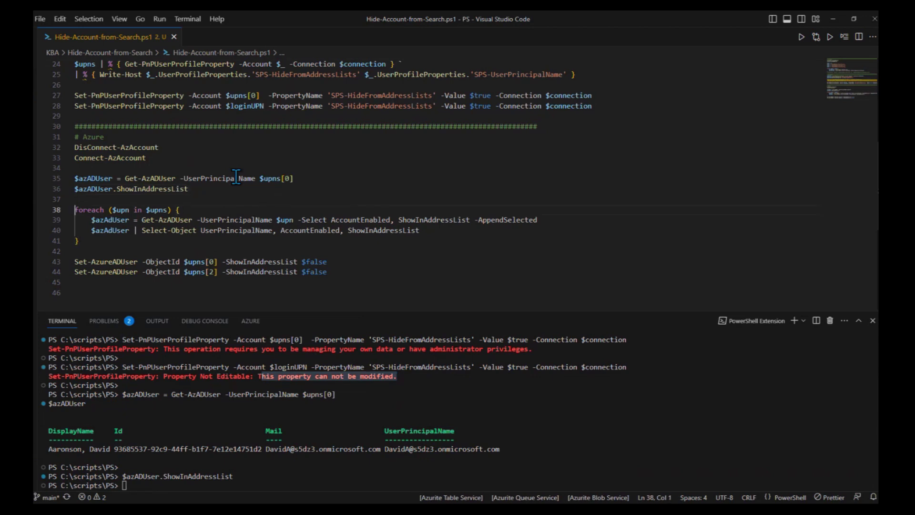
key("shift+Down")
key("shift+Down")
key("shift+Down")
key("shift+Down")
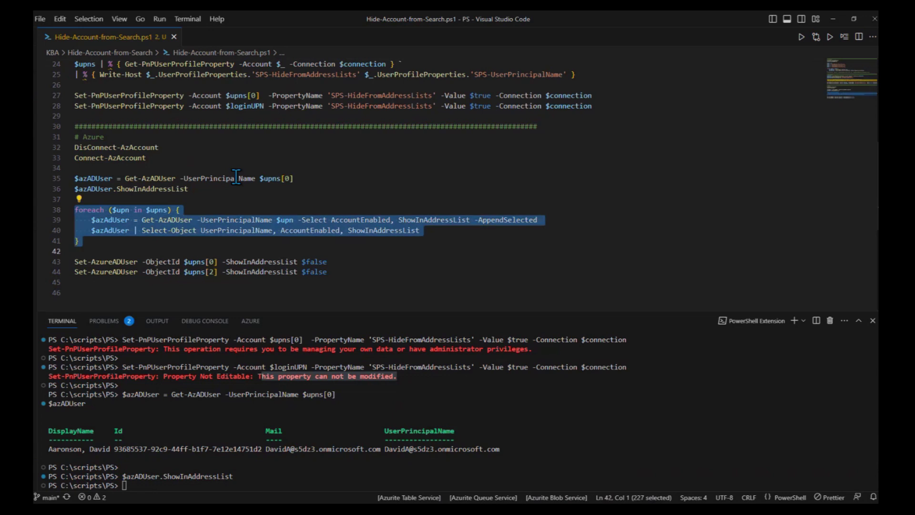
key("F8")
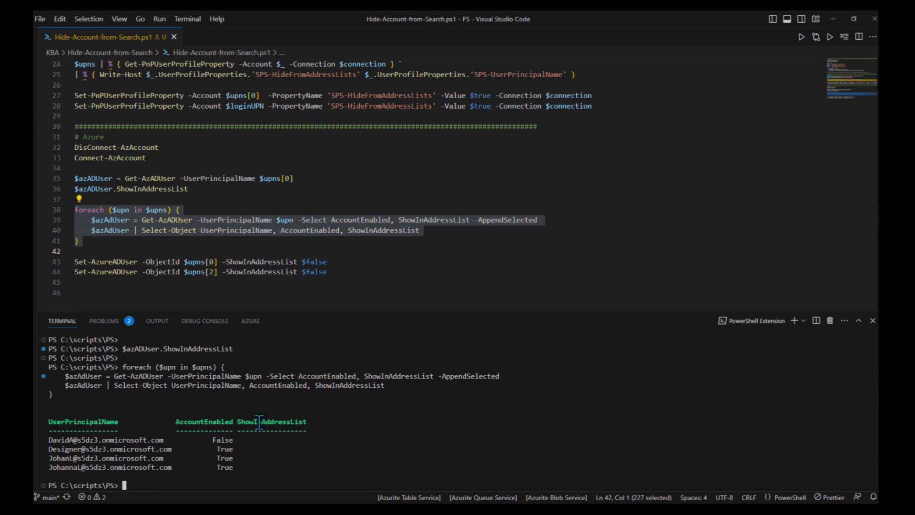
left_click_drag(253, 422, 267, 424)
double_click(274, 422)
left_click(279, 423)
double_click(281, 422)
- Run Set-AzADUser -UPNOrObjectId $upns[0] -ShowInAddressList:$false on line 43
left_click(288, 262)
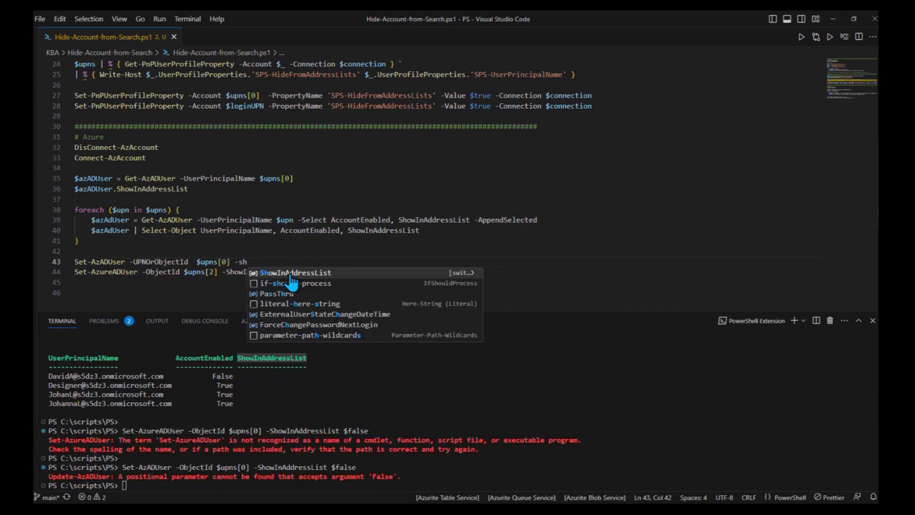
key("Escape")
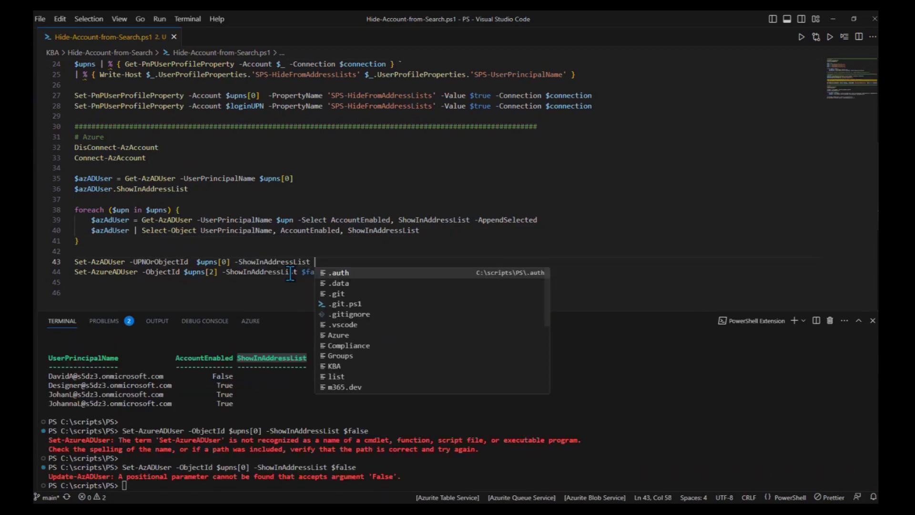
type("$")
key("BackSpace")
key("BackSpace")
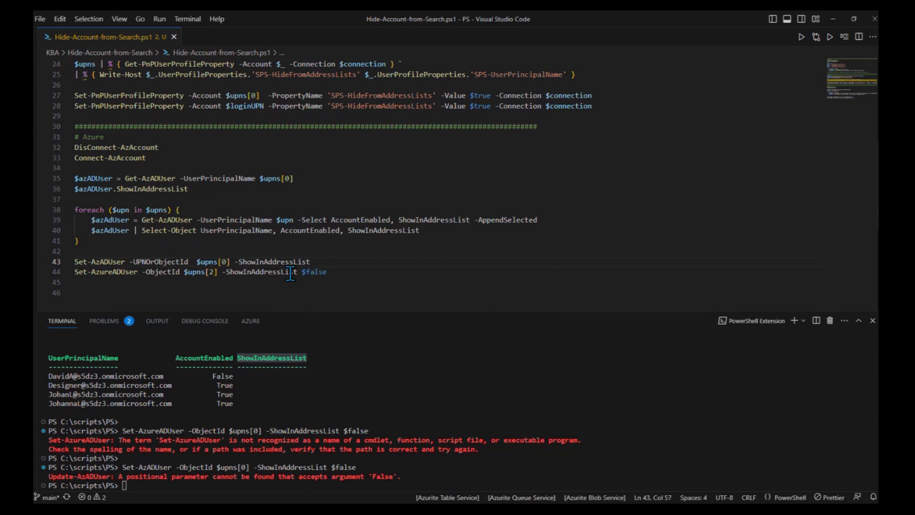
type(":$false")
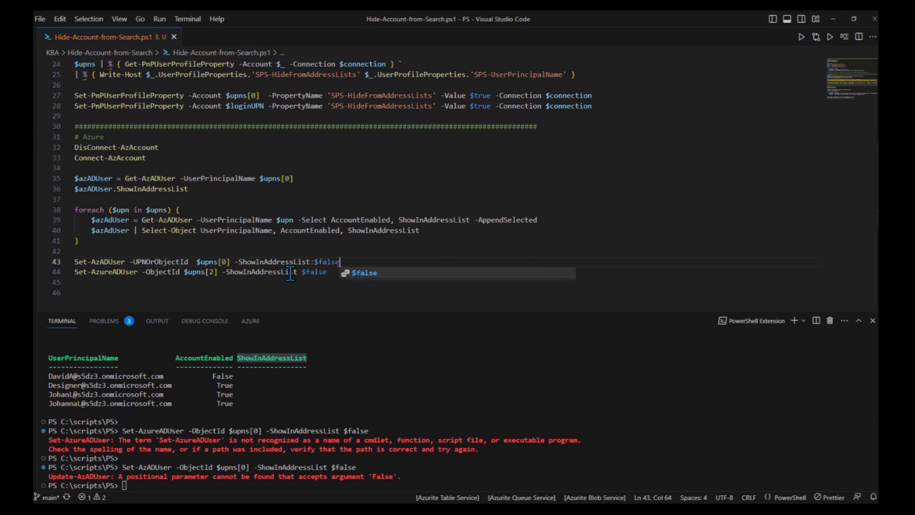
key("Escape")
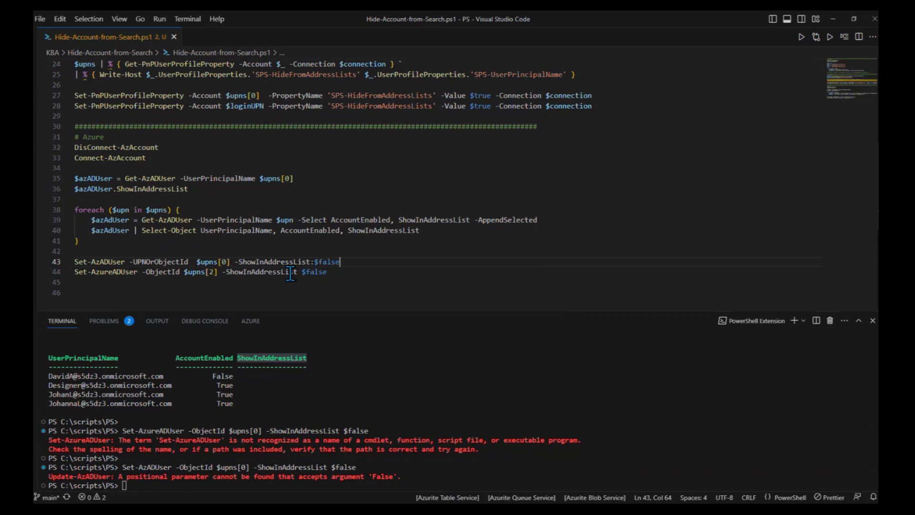
key("F8")
- Rerun the foreach loop, now showing the first account's ShowInAddressList as False
key("ctrl+1")
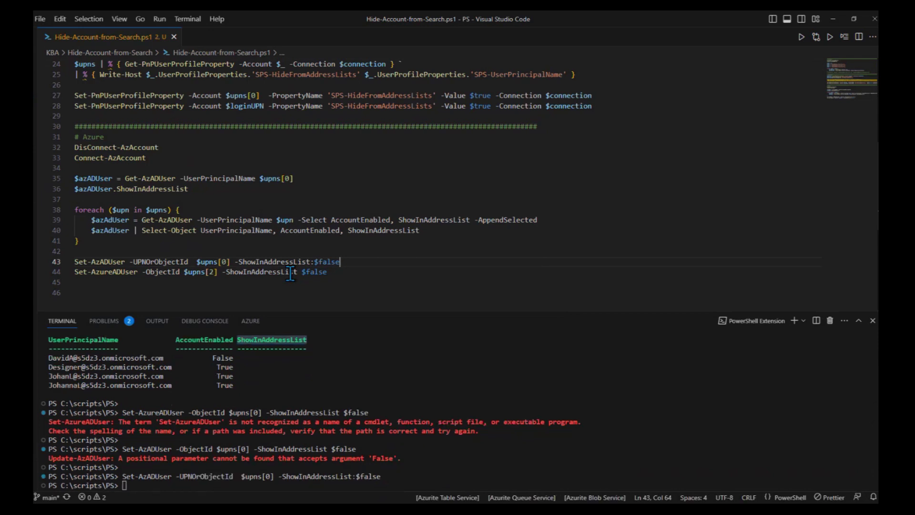
key("Up")
key("shift+Up")
key("shift+Up")
key("shift+Up")
key("shift+Up")
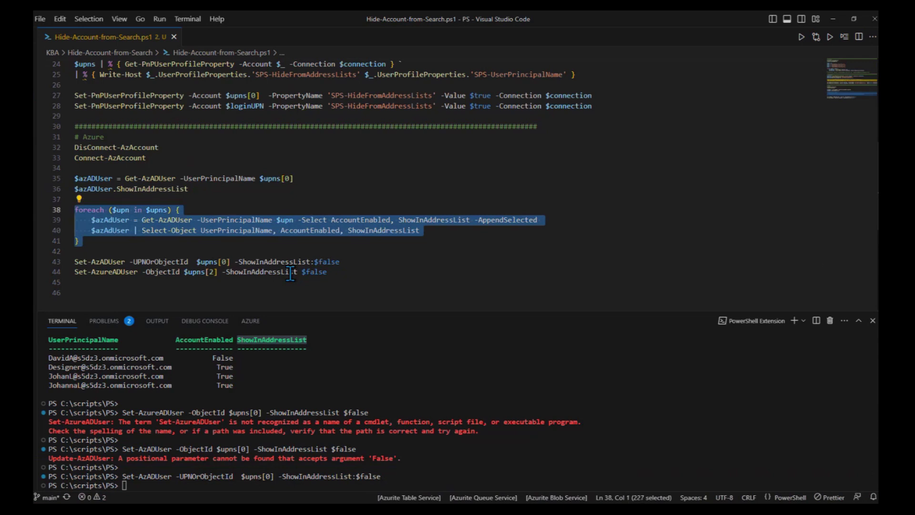
key("F8")
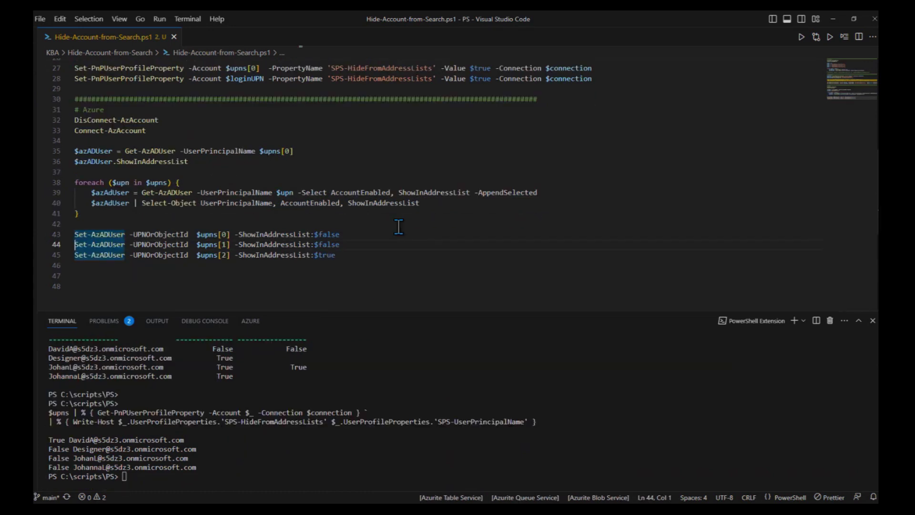
- Run the Set-AzADUser command on line 44 hiding the second account
key("End")
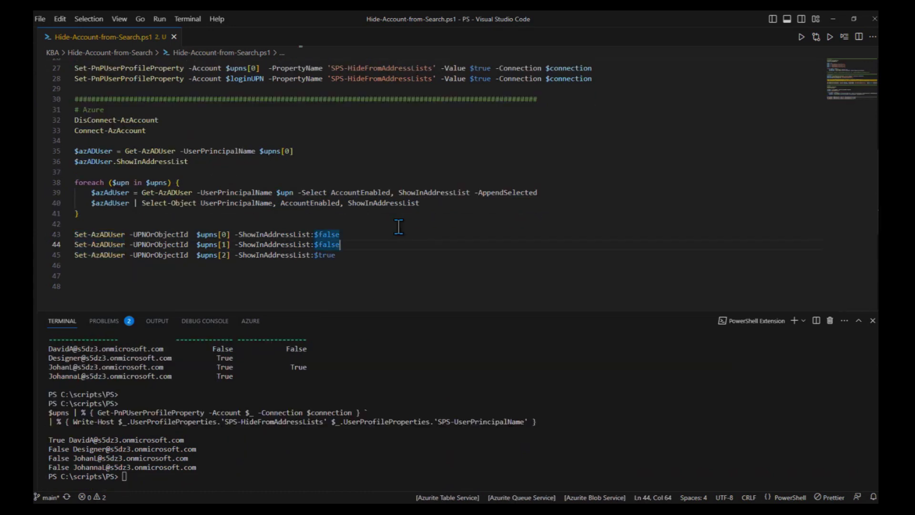
key("shift+Home")
key("F8")
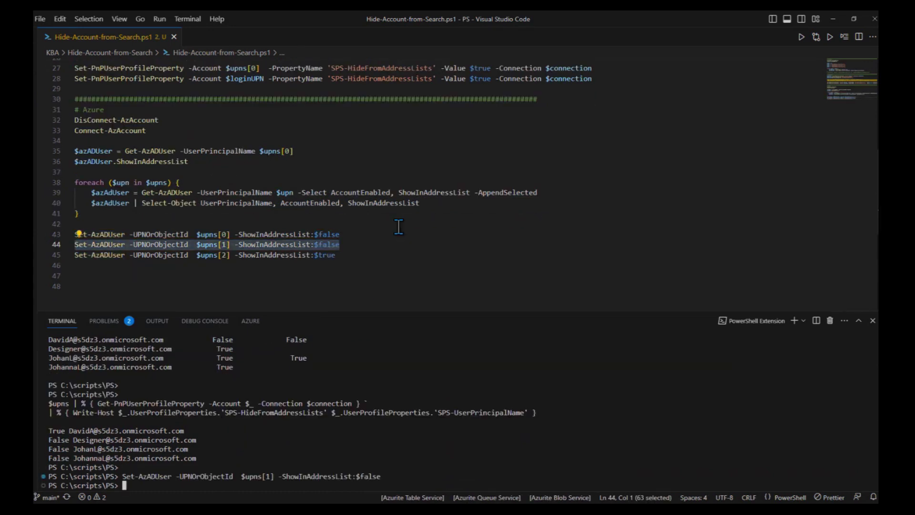
- Rerun the foreach block (lines 38–41), showing the second account's ShowInAddressList as False
key("Down")
key("Down")
key("Down")
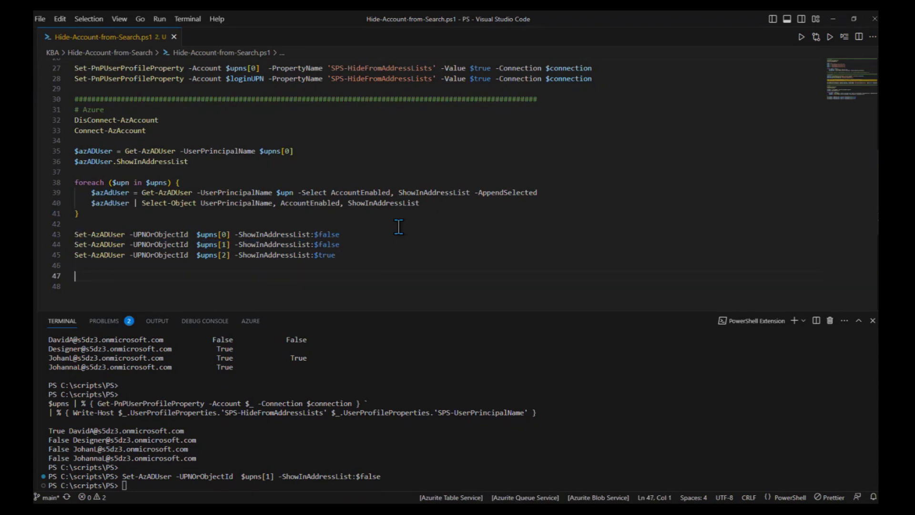
key("Up")
key("Up")
key("Up")
key("Up")
key("Up")
key("shift+Up")
key("shift+Up")
key("shift+Up")
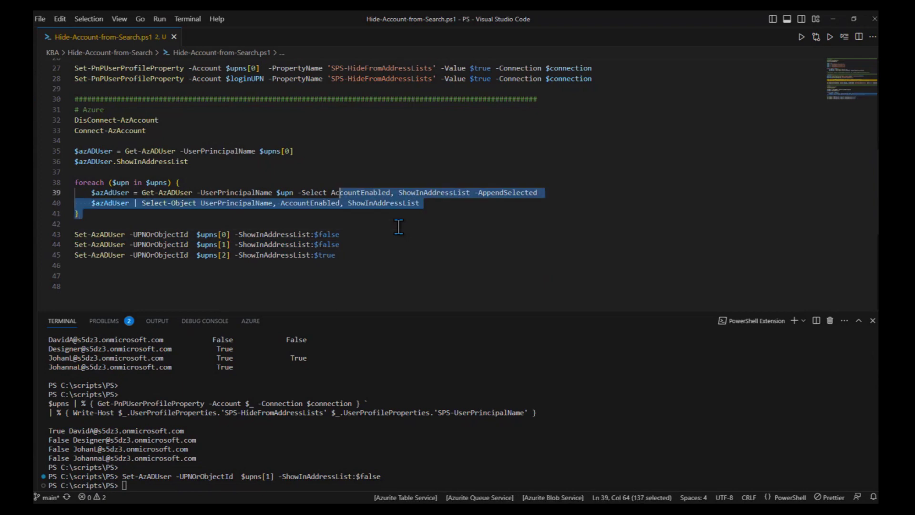
key("shift+Up")
key("shift+Up")
key("shift+Down")
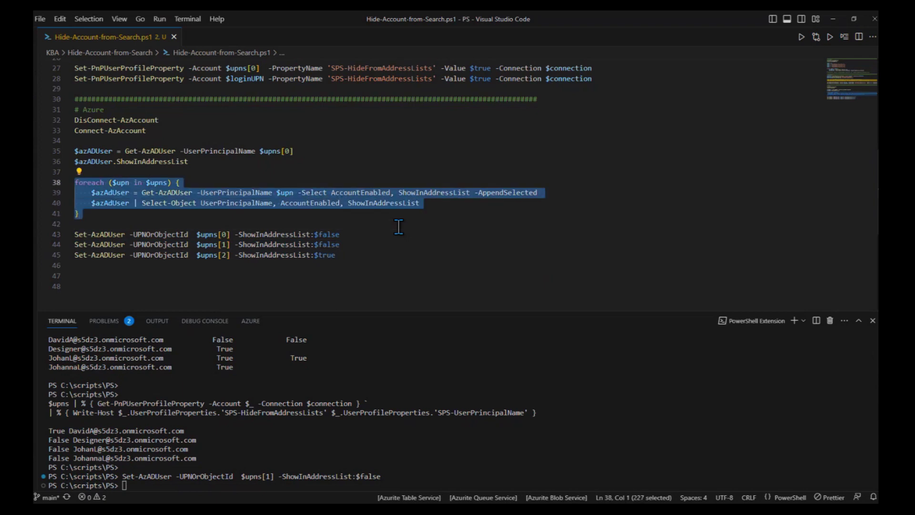
key("F8")
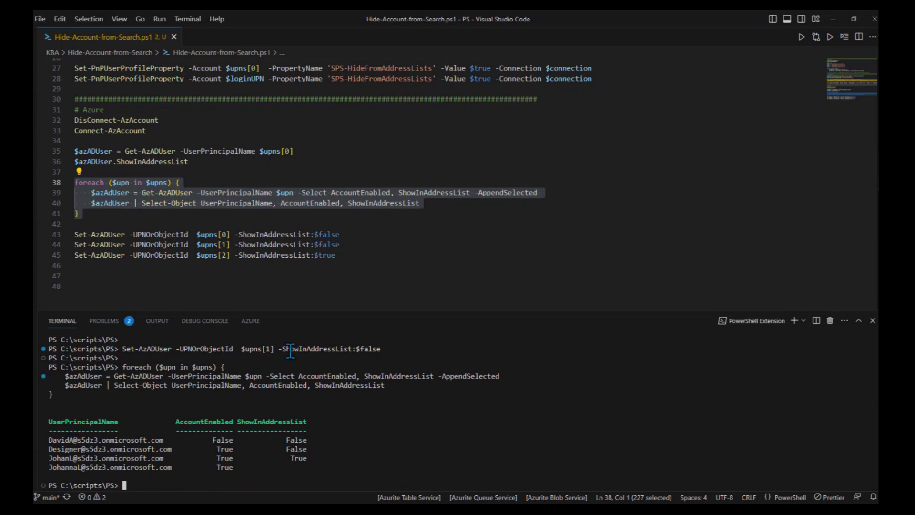
scroll(281, 259, "up", 5)
- Select the SharePoint hide-flag query lines near the top of the script
scroll(266, 226, "up", 1)
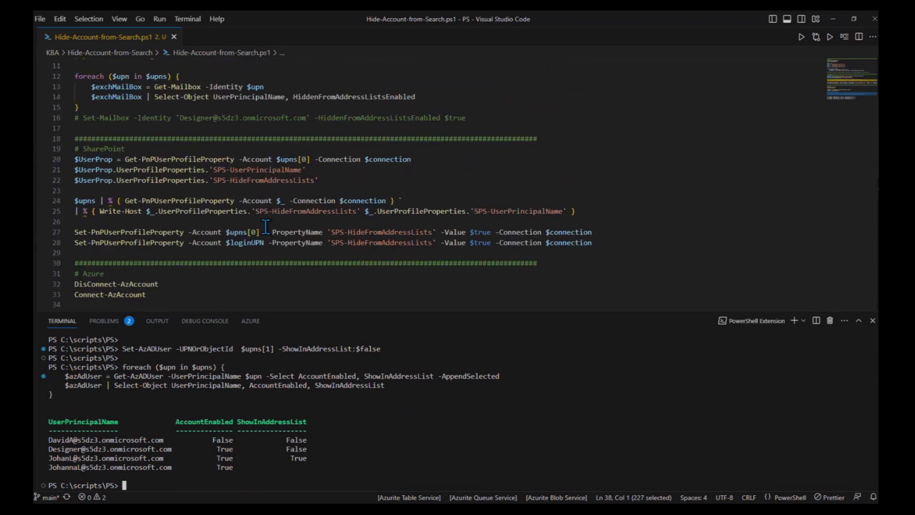
left_click(183, 191)
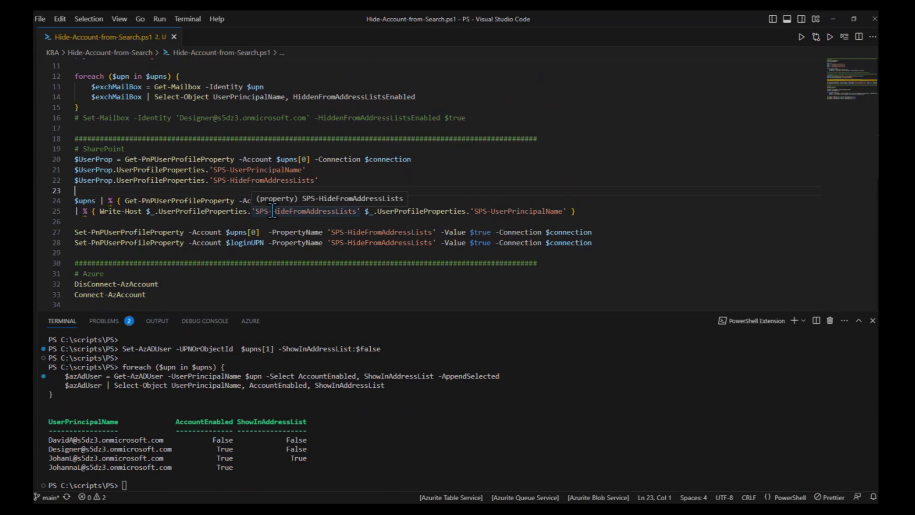
key("shift+Down")
key("shift+Down")
key("shift+End")
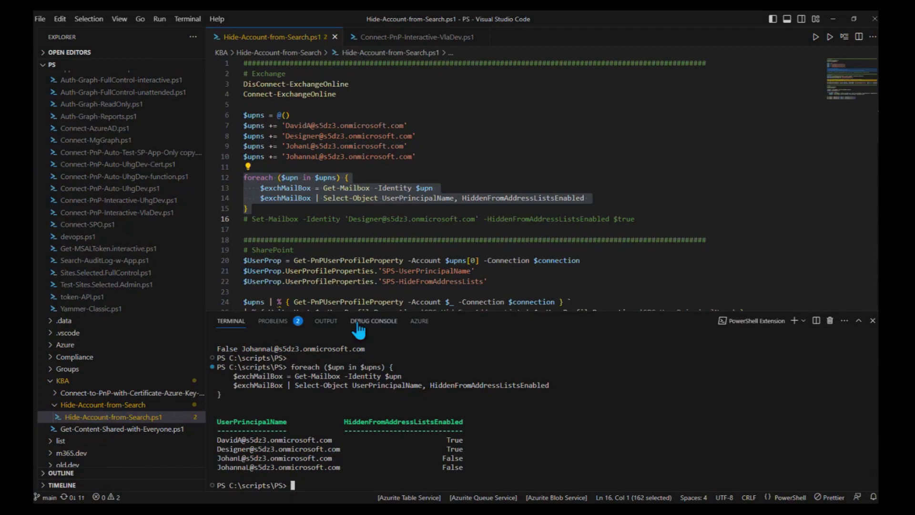
left_click(305, 231)
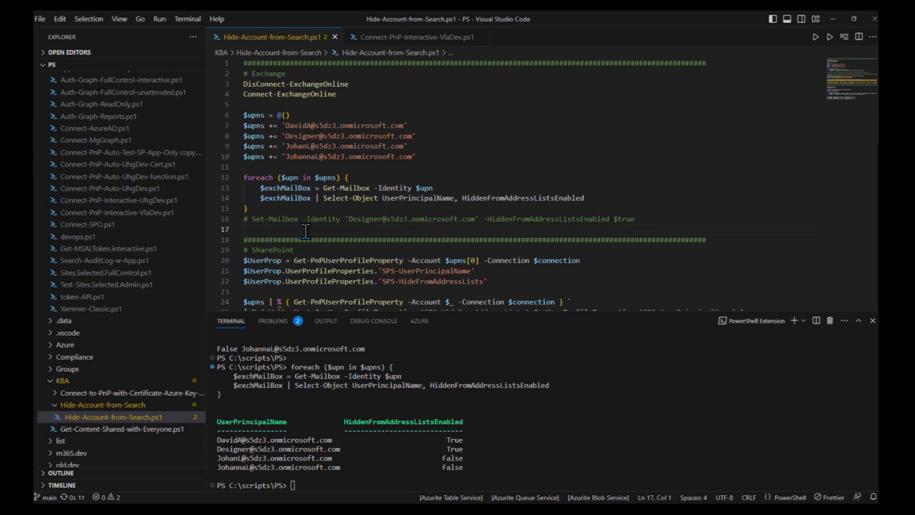
- Rerun the Azure foreach block: False for the first two accounts, True for the third
key("ctrl+End")
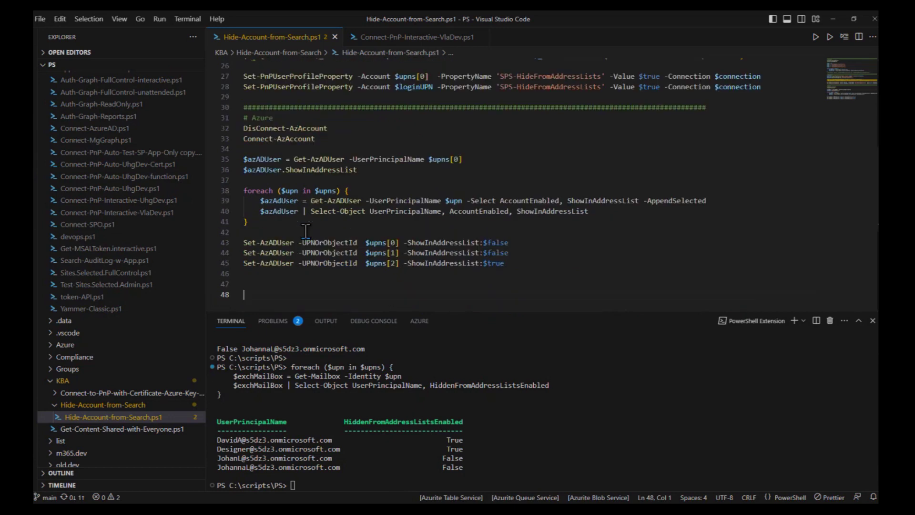
key("Up")
key("Up")
key("Up")
key("Up")
key("Up")
key("Up")
key("shift+Up")
key("shift+Up")
key("shift+Up")
key("shift+Up")
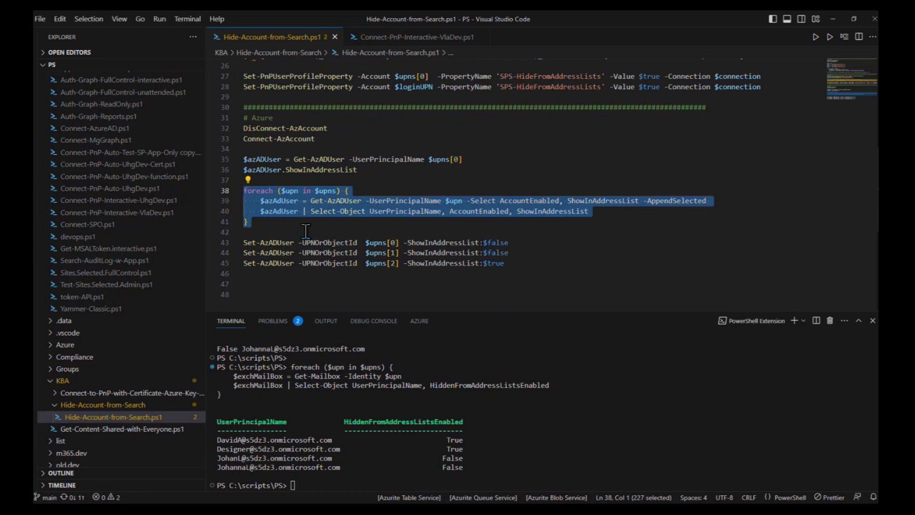
key("F8")
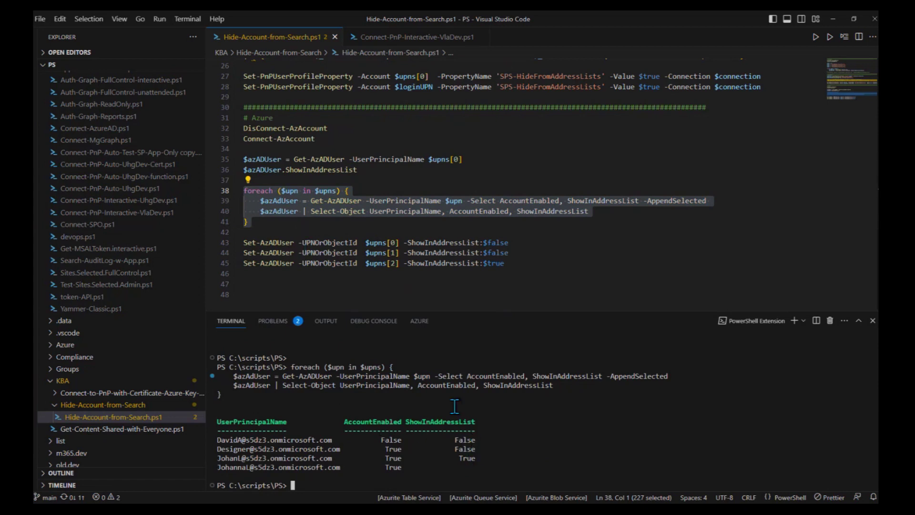
scroll(379, 213, "up", 2)
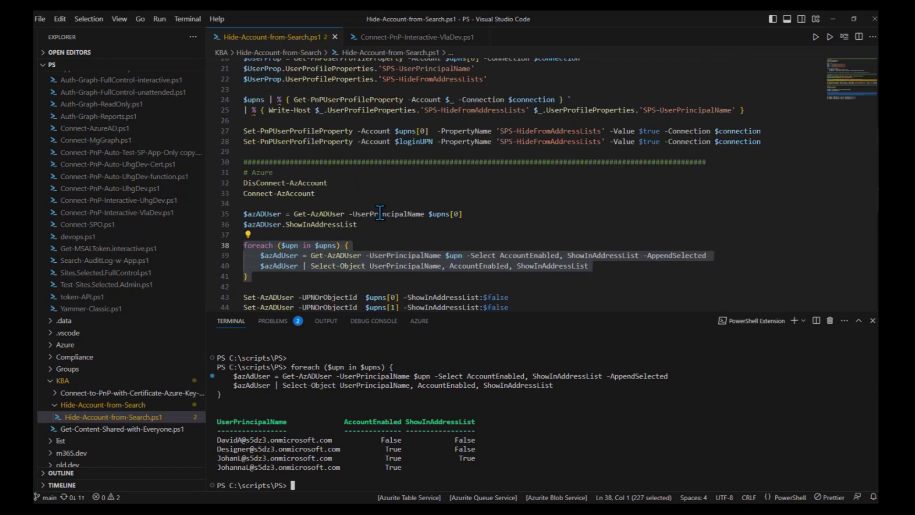
- Run the SharePoint hide-flag query and highlight the first account's True result
scroll(380, 213, "up", 2)
left_click(311, 154)
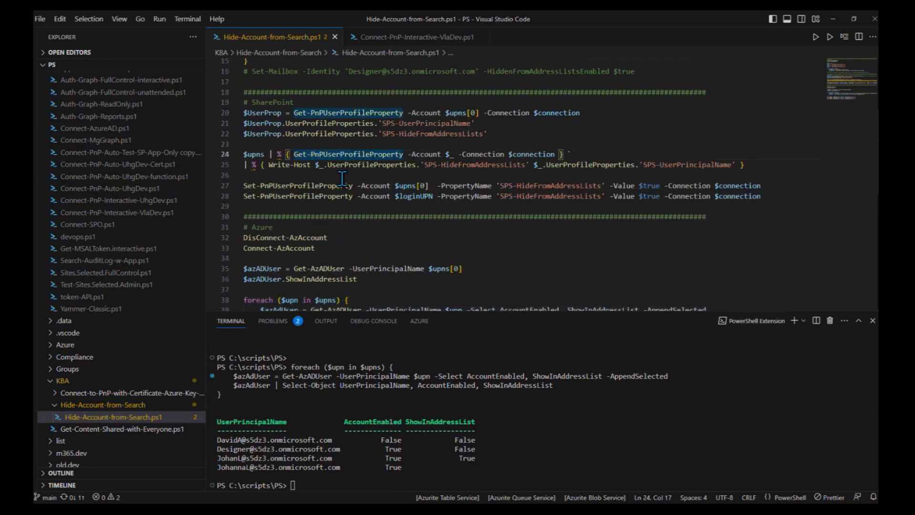
key("Home")
key("shift+Down")
key("shift+Down")
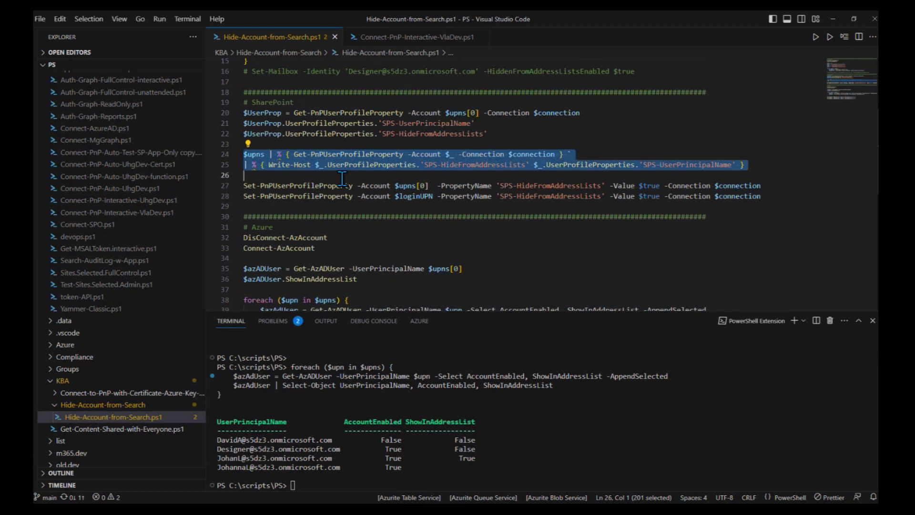
key("F8")
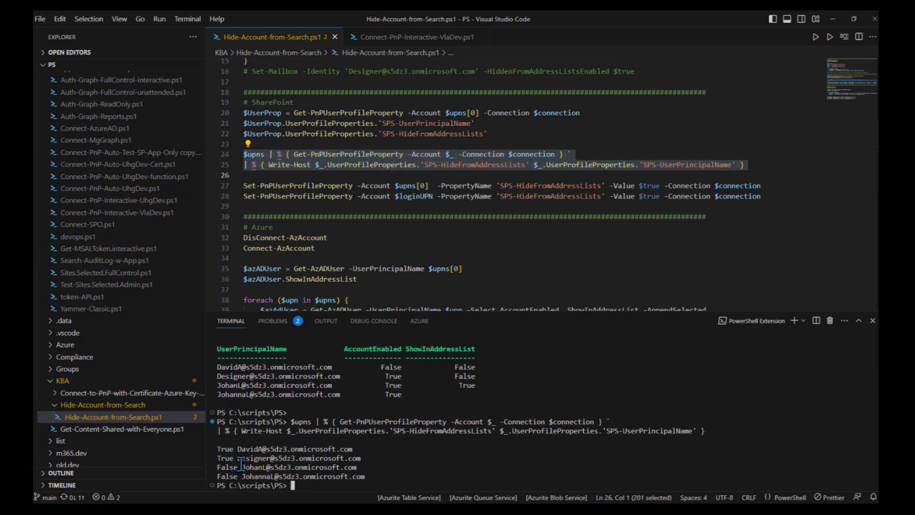
left_click_drag(218, 449, 304, 453)
left_click(304, 452)
- Run the Exchange foreach loop (lines 12–15) showing HiddenFromAddressListsEnabled for each account
scroll(374, 200, "up", 5)
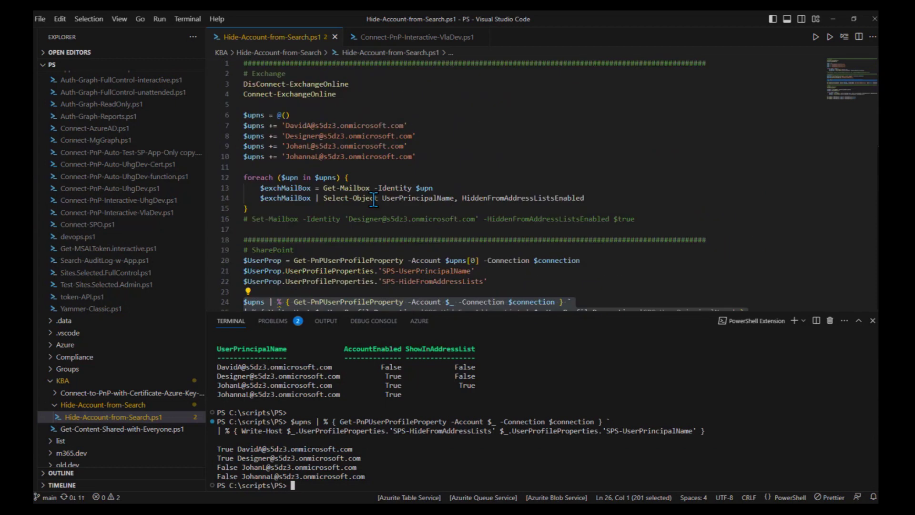
left_click(365, 172)
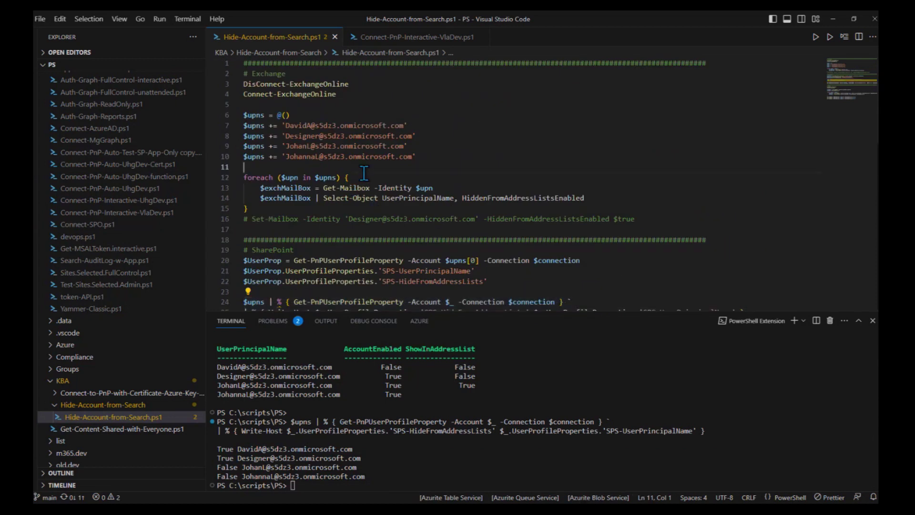
key("shift+Down")
key("shift+Down")
key("shift+Down")
key("shift+Down")
key("shift+Down")
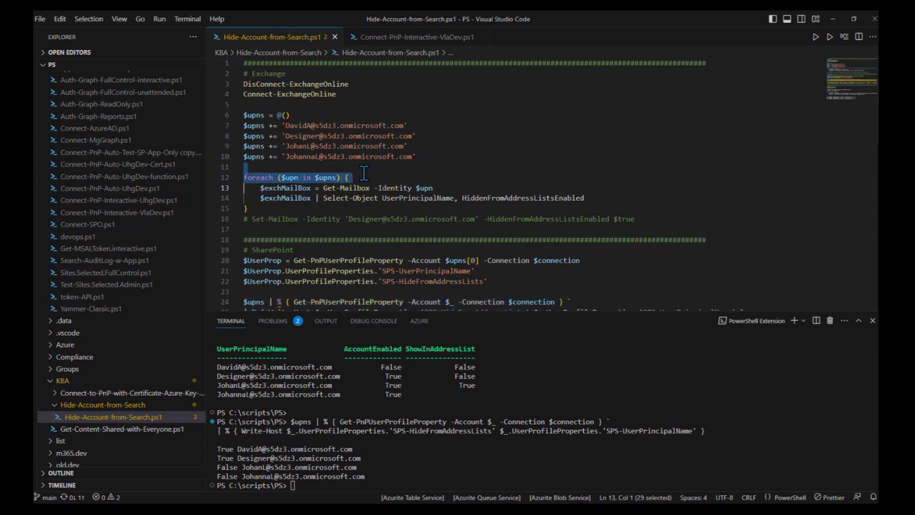
key("F8")
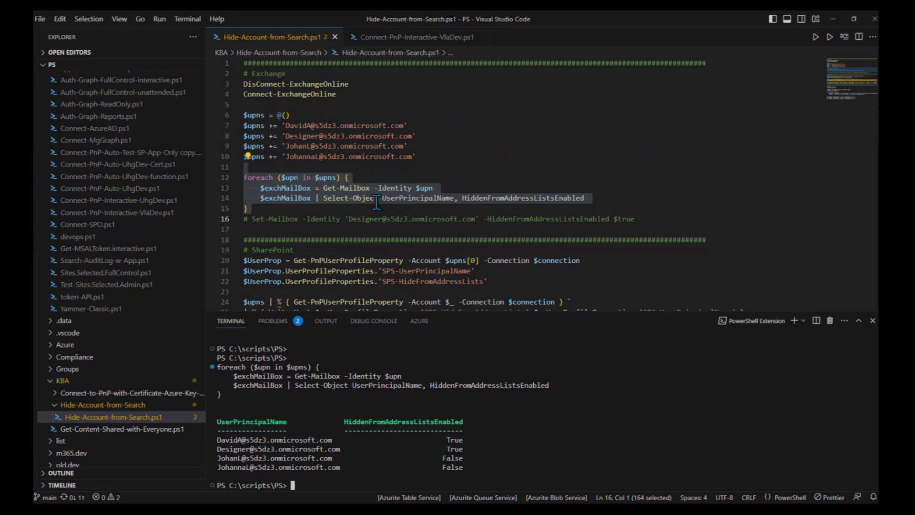
scroll(361, 201, "down", 10)
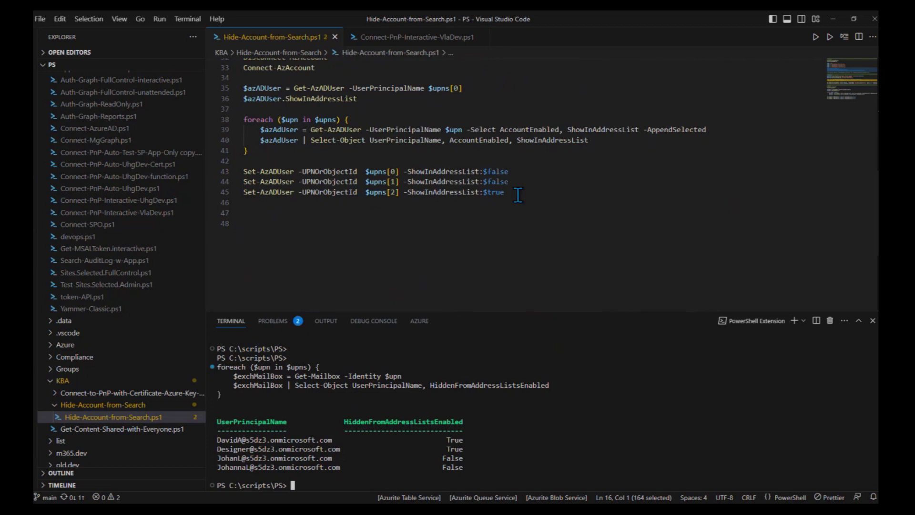
- Highlight the -ShowInAddressList:$true parameter on line 45
left_click_drag(509, 195, 242, 192)
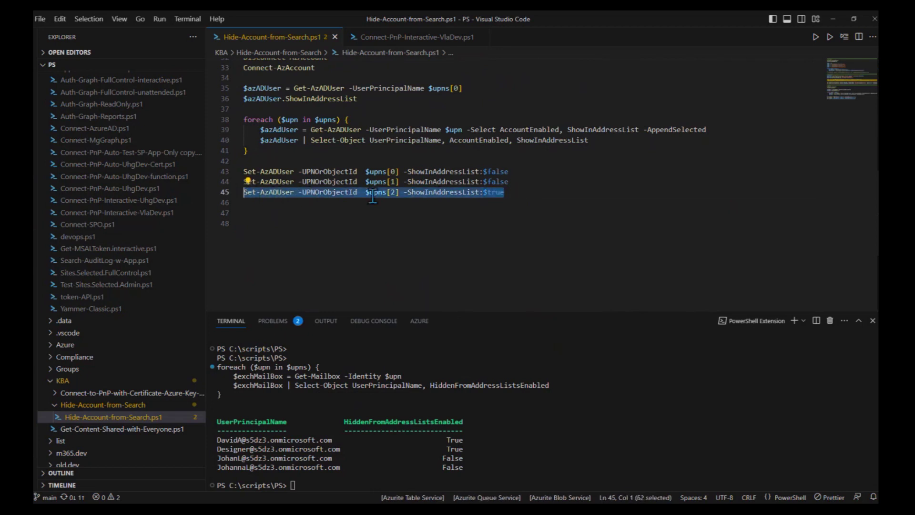
left_click(517, 192)
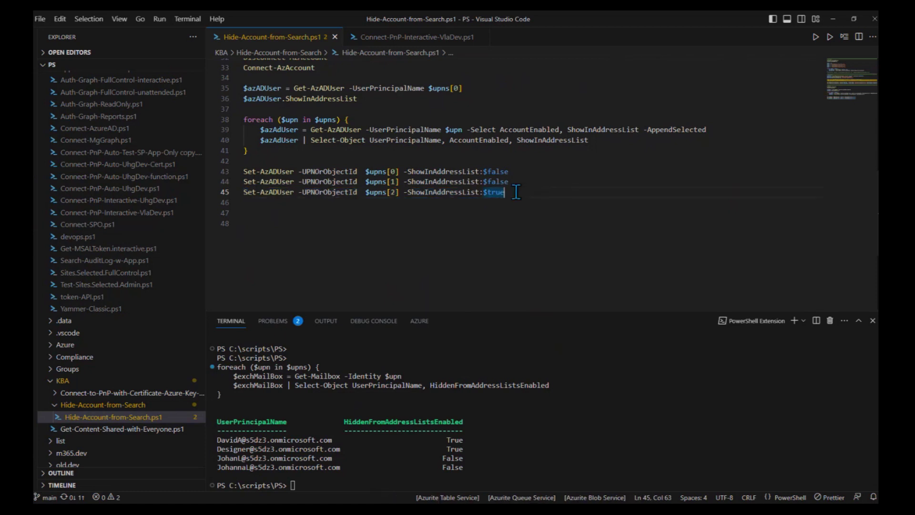
left_click_drag(516, 192, 404, 193)
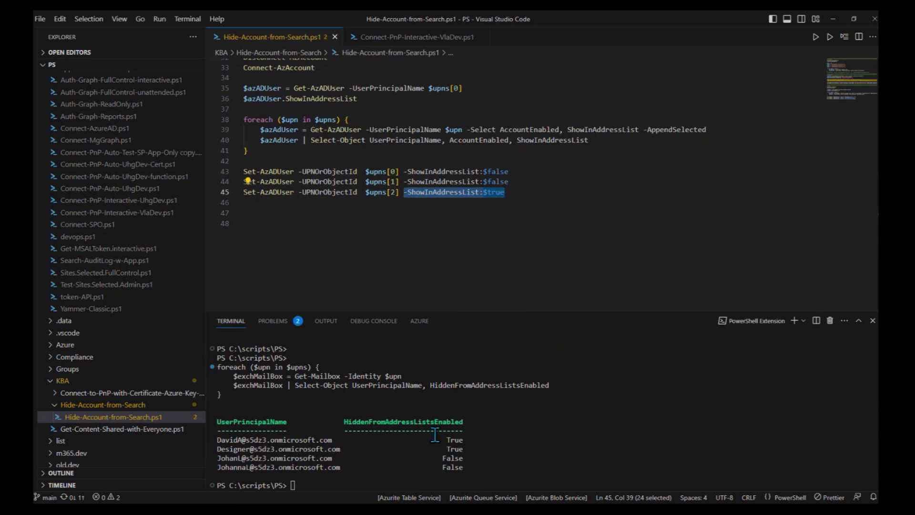
- Highlight the third account's False result in the terminal output
left_click_drag(470, 459, 442, 458)
left_click(453, 458)
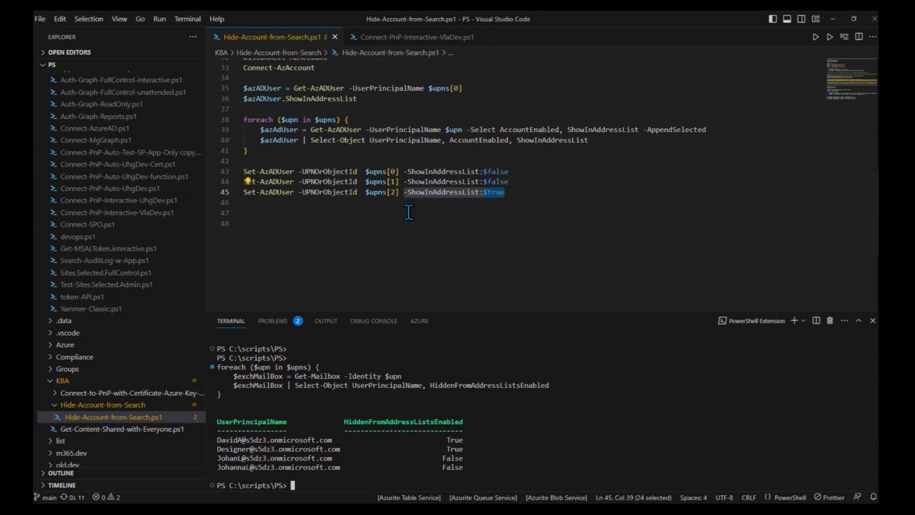
left_click(408, 213)
scroll(409, 213, "up", 9)
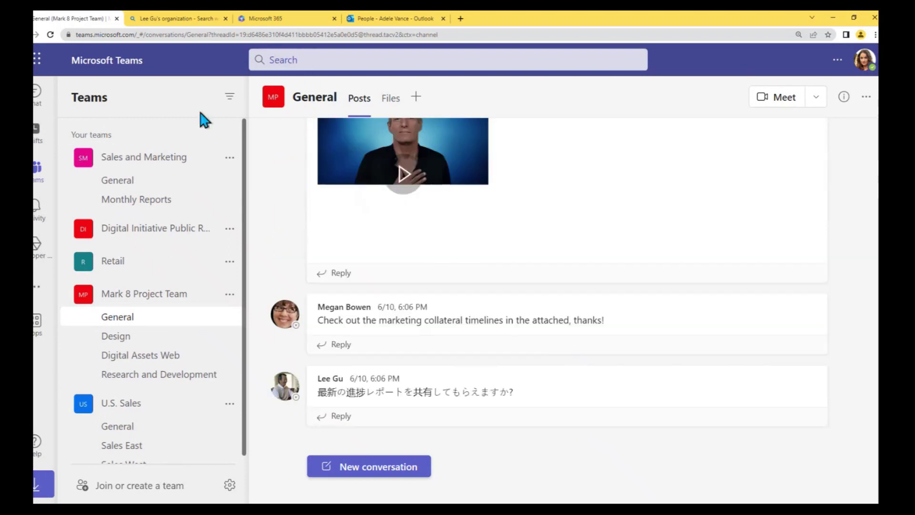
- Rerun the recent 'designer' search in Teams and filter to People
left_click(312, 60)
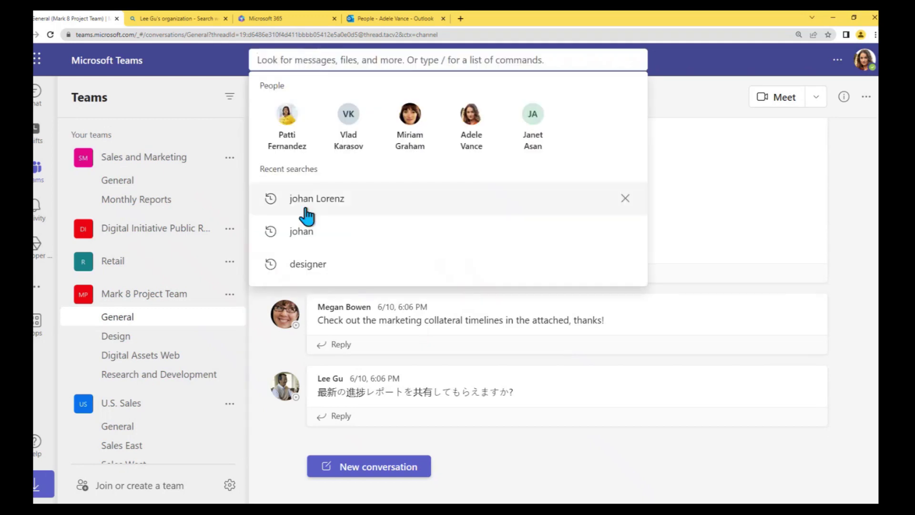
left_click(309, 264)
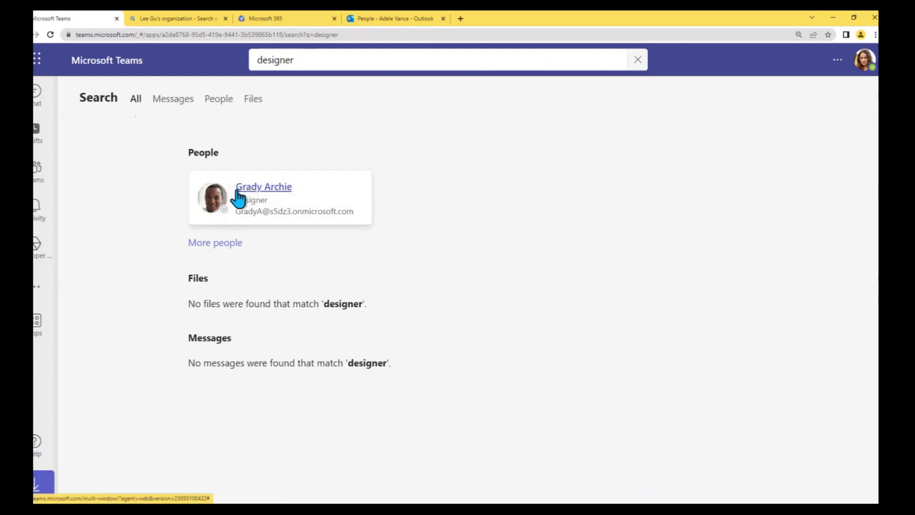
left_click(216, 100)
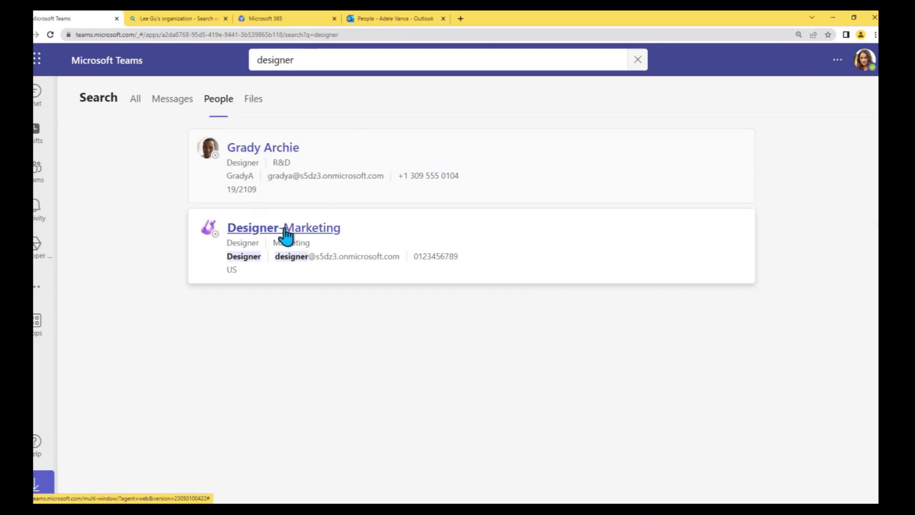
- Search People for the engineer's full name, toggling All and People results
left_click(279, 64)
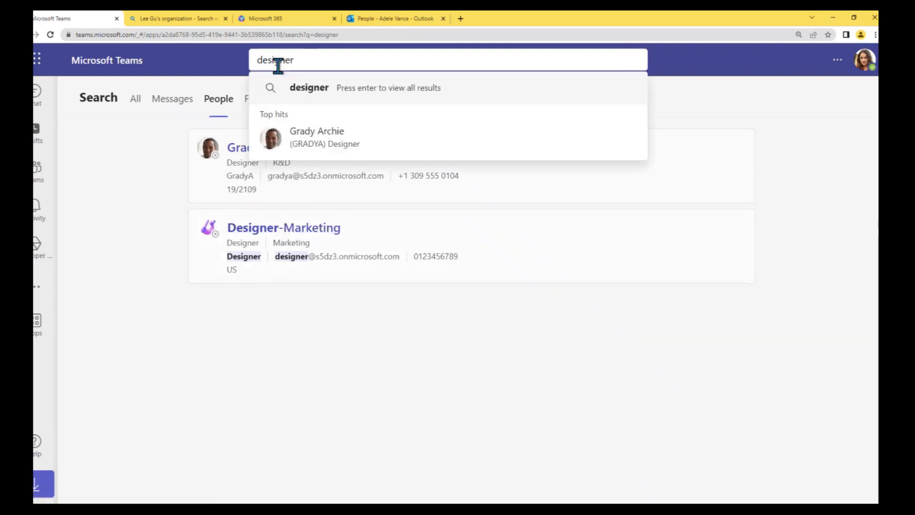
double_click(278, 64)
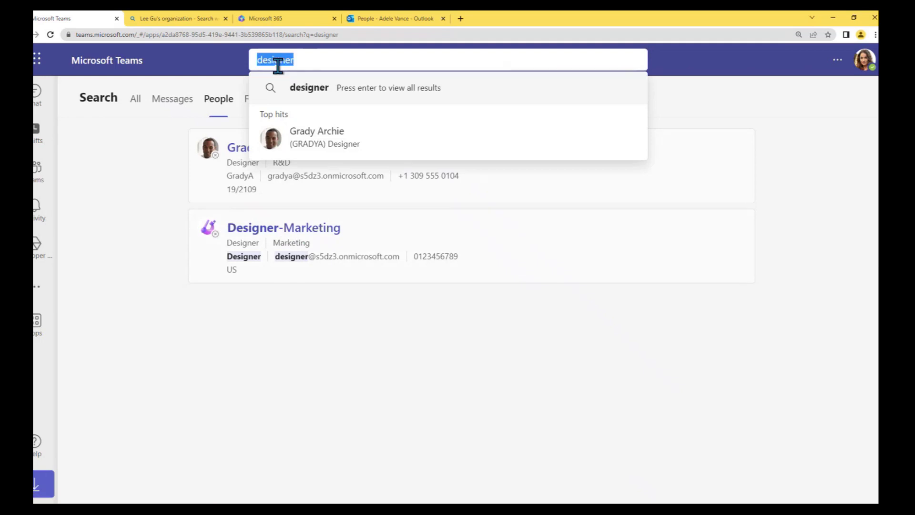
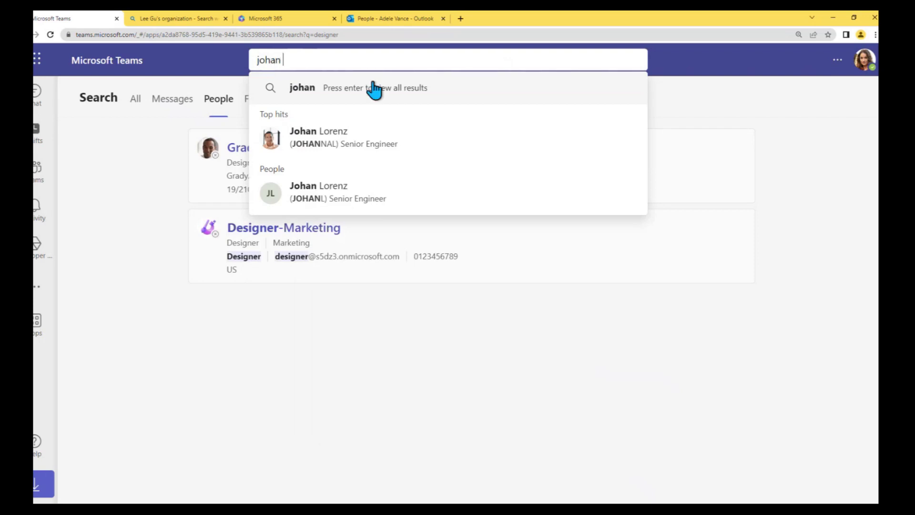
key("Return")
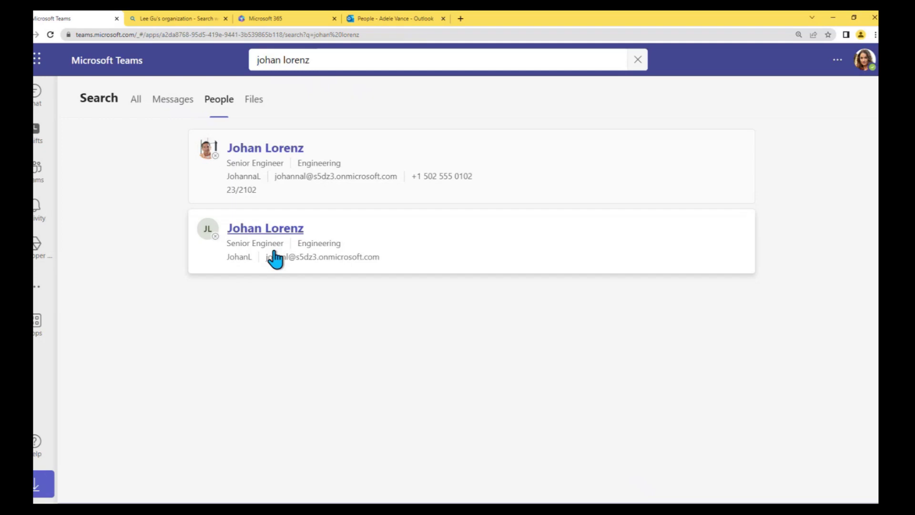
left_click(135, 101)
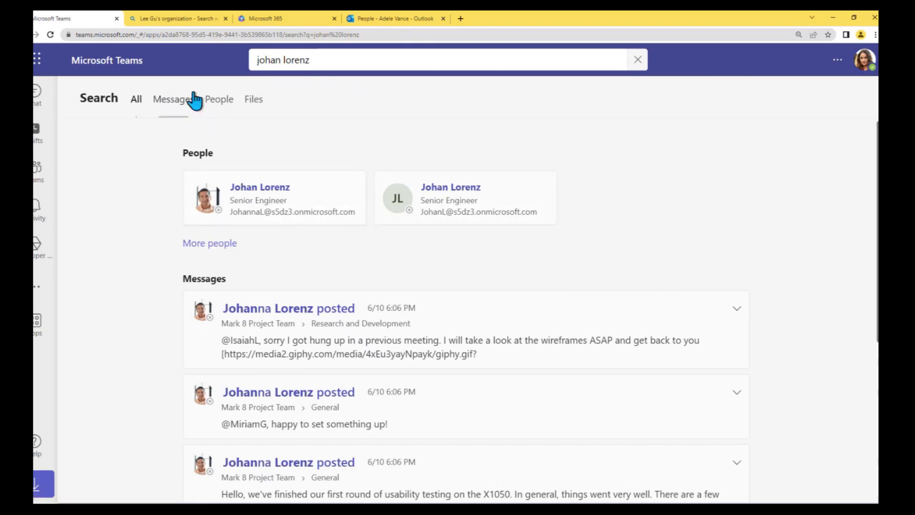
left_click(218, 101)
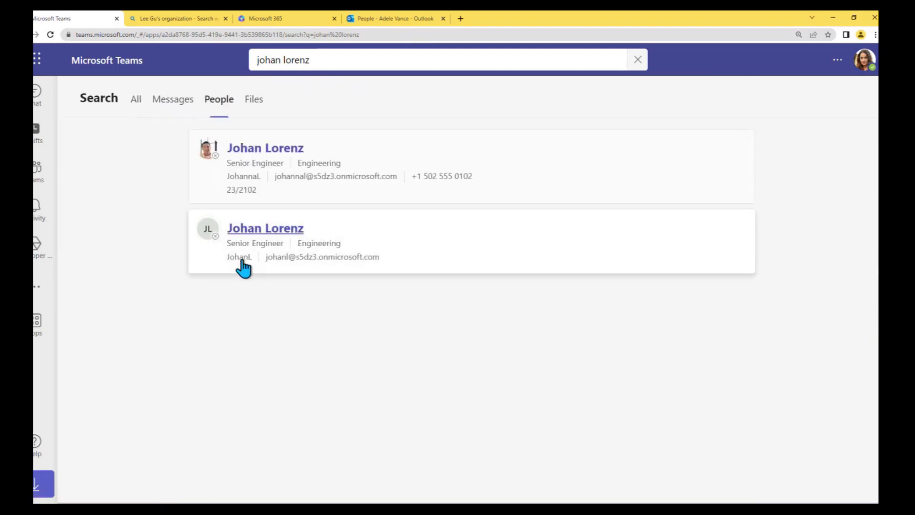
- In the Bing work tab, search a colleague's first name and filter to People
left_click(175, 19)
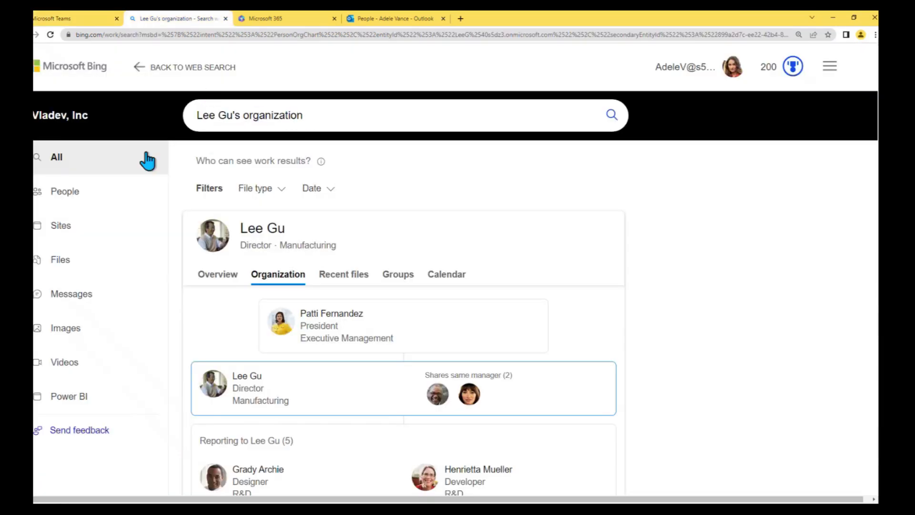
left_click_drag(324, 114, 194, 118)
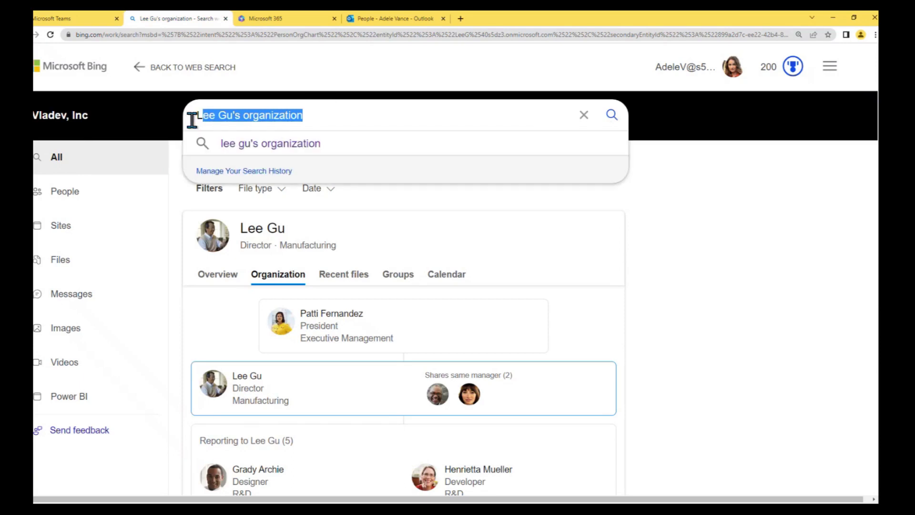
key("BackSpace")
key("BackSpace")
type("jo")
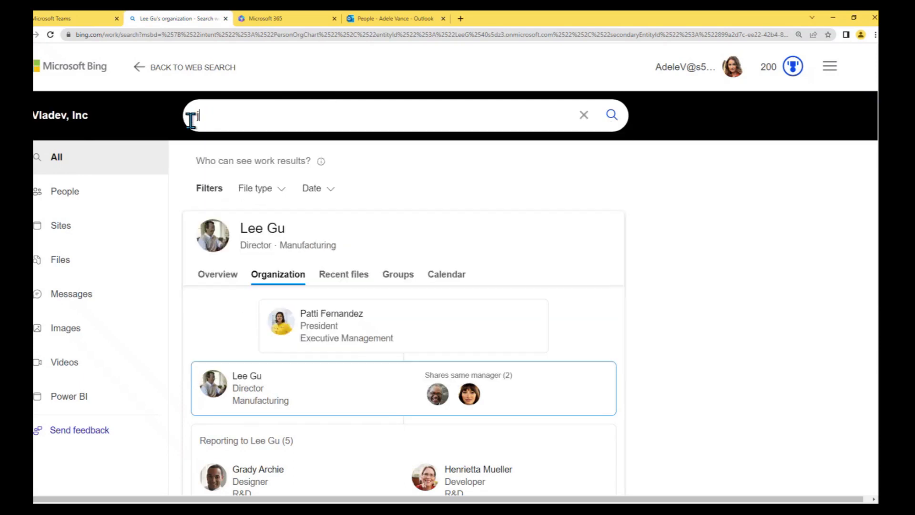
type("han")
key("Return")
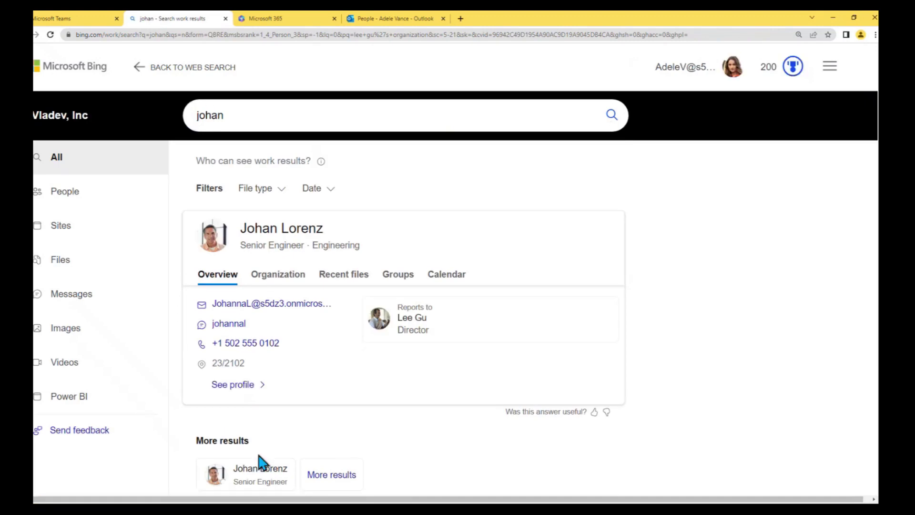
left_click(69, 198)
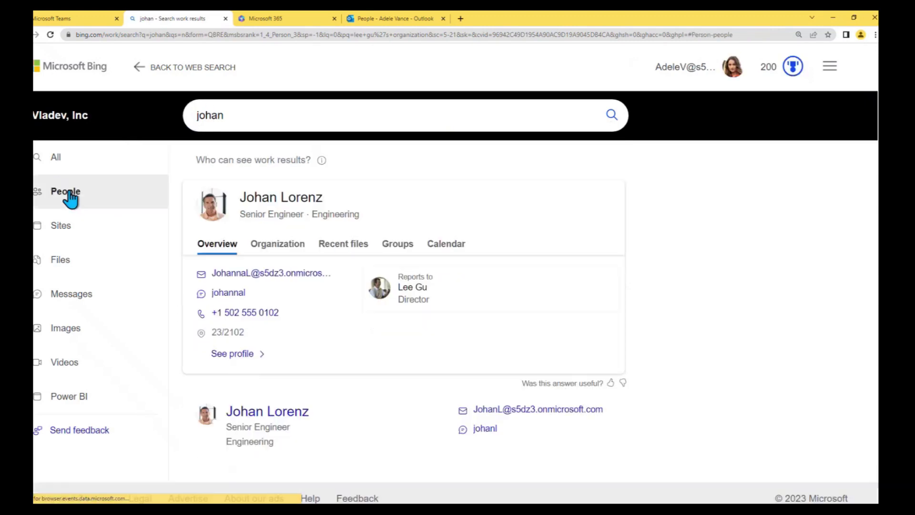
- Search 'des' for designer and toggle All/People, showing one Designer person
left_click(239, 118)
left_click_drag(231, 114, 187, 122)
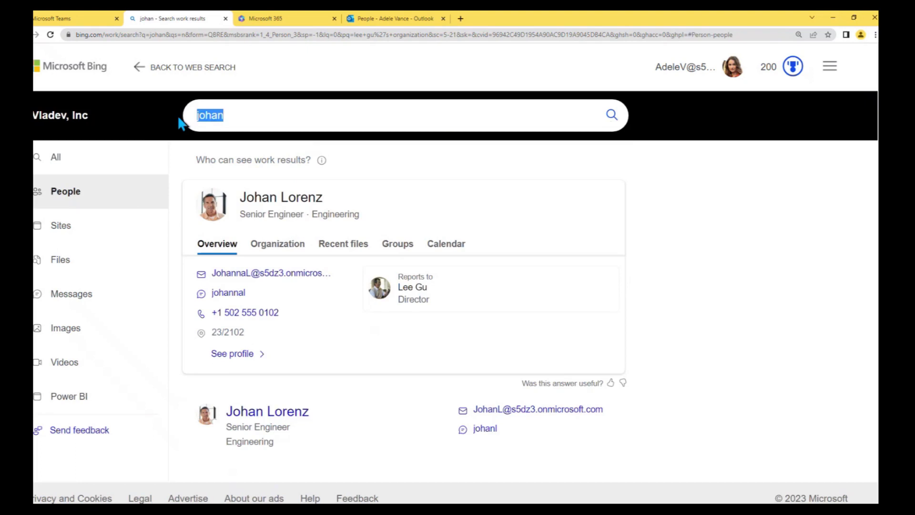
type("designer")
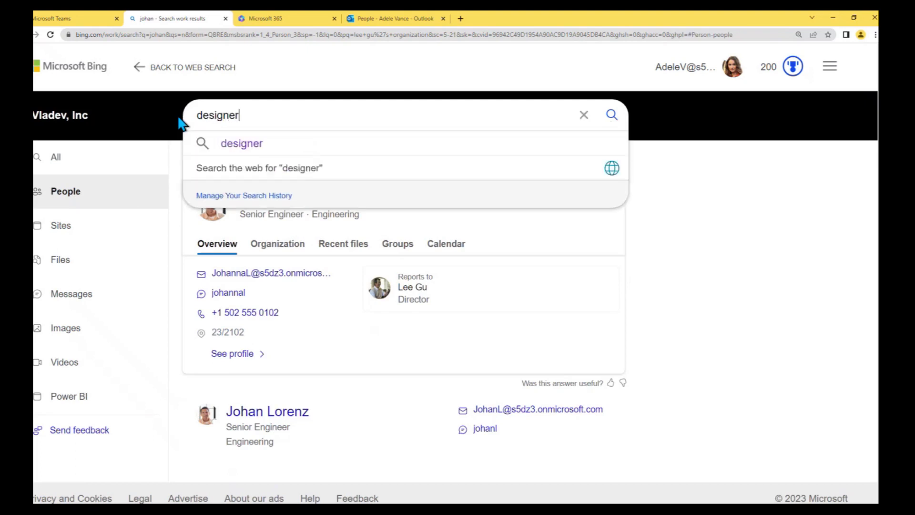
key("Return")
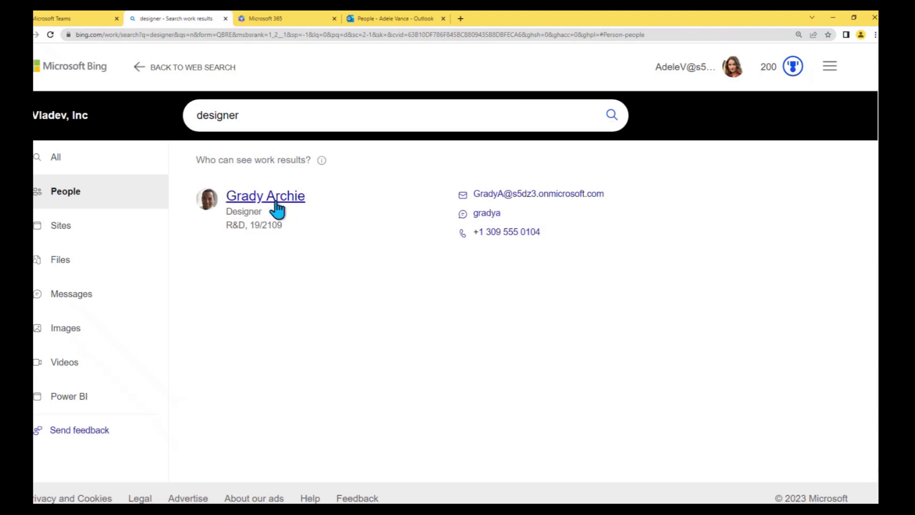
left_click(56, 158)
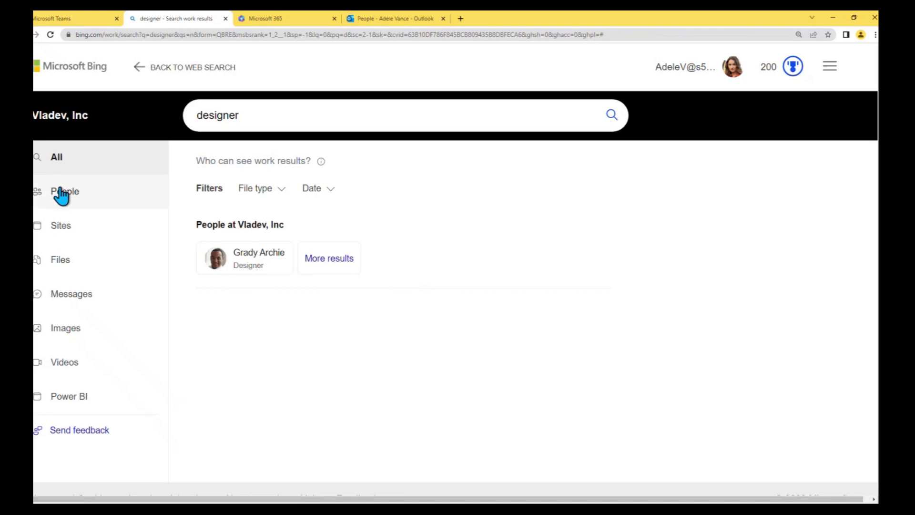
left_click(62, 195)
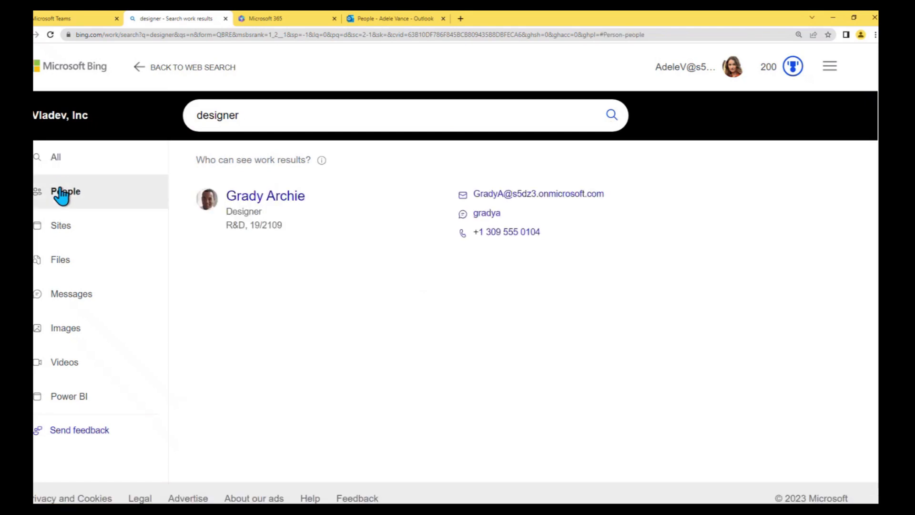
- Reload the Microsoft 365 search page and show all result types for the previous query
left_click(280, 20)
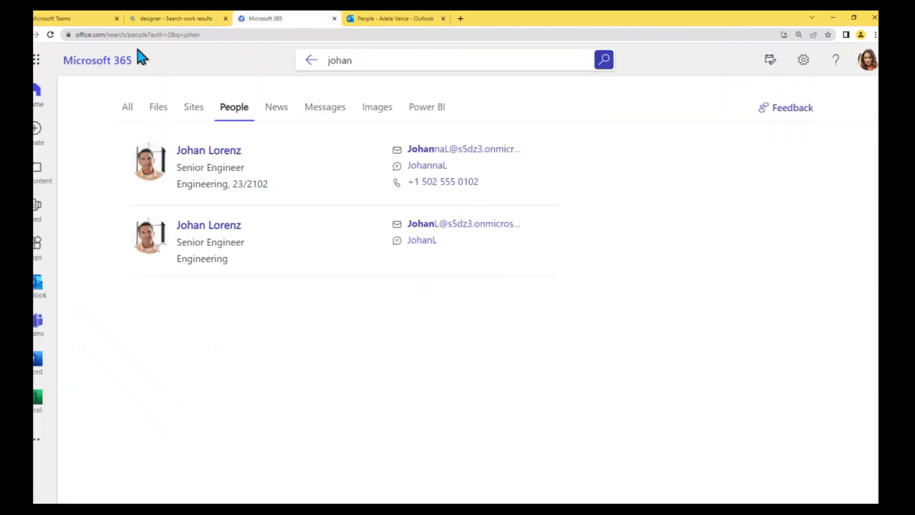
left_click(51, 35)
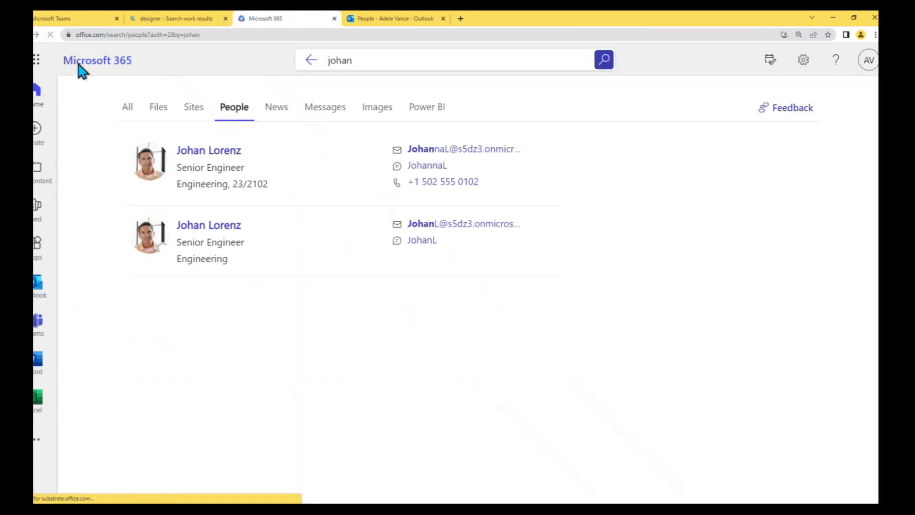
left_click(127, 113)
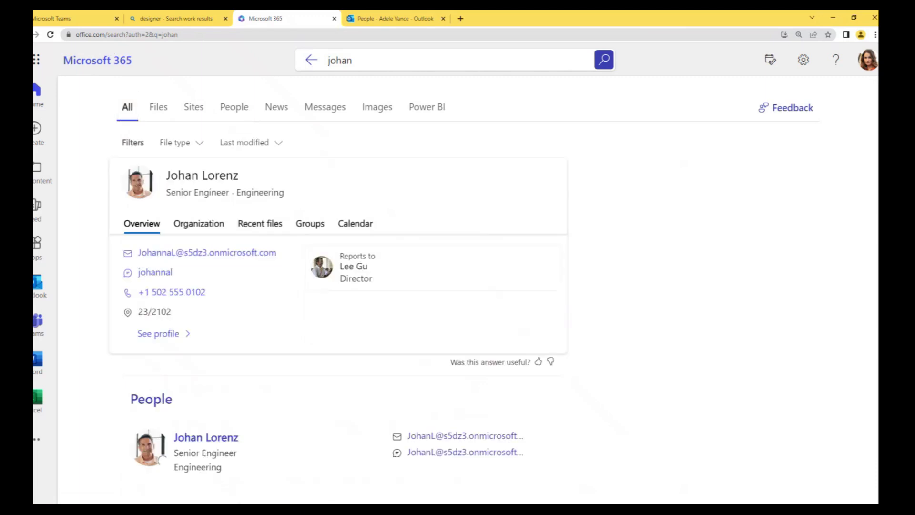
- Search Microsoft 365 for 'designer' and filter to People, leaving the single R&D Designer
left_click(343, 61)
key("BackSpace")
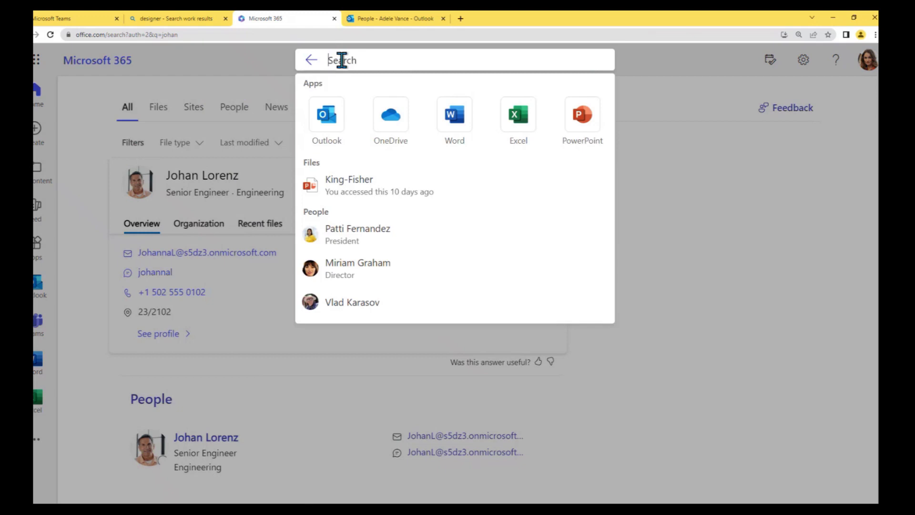
type("designer")
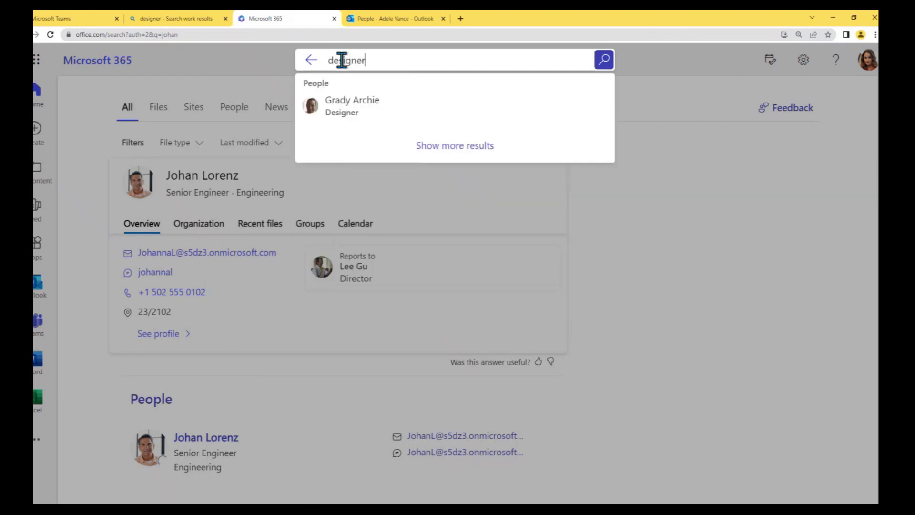
key("Return")
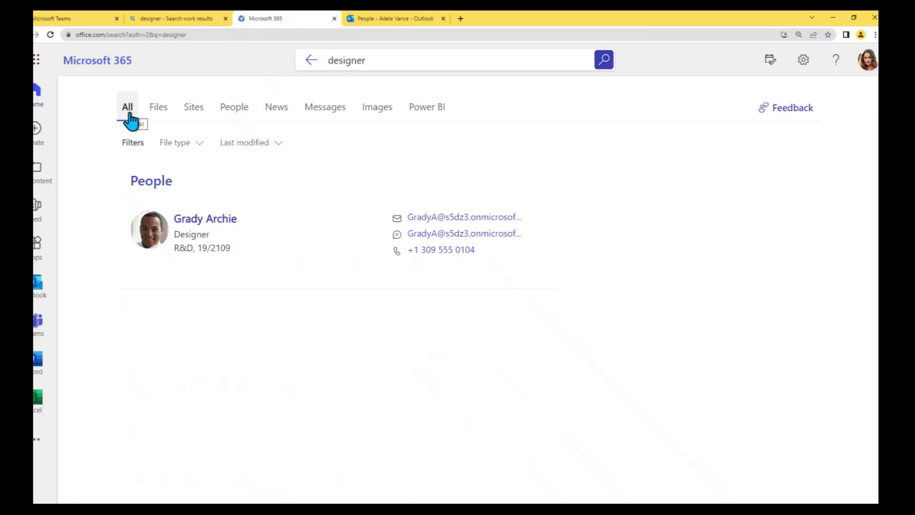
left_click(229, 110)
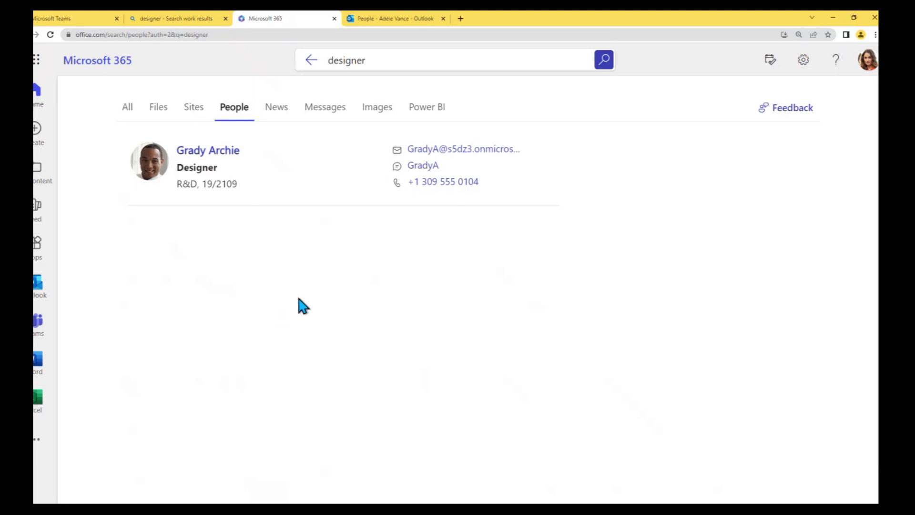
- Start a new Outlook message, enter 'joha' in the To field, then clear it
left_click(387, 25)
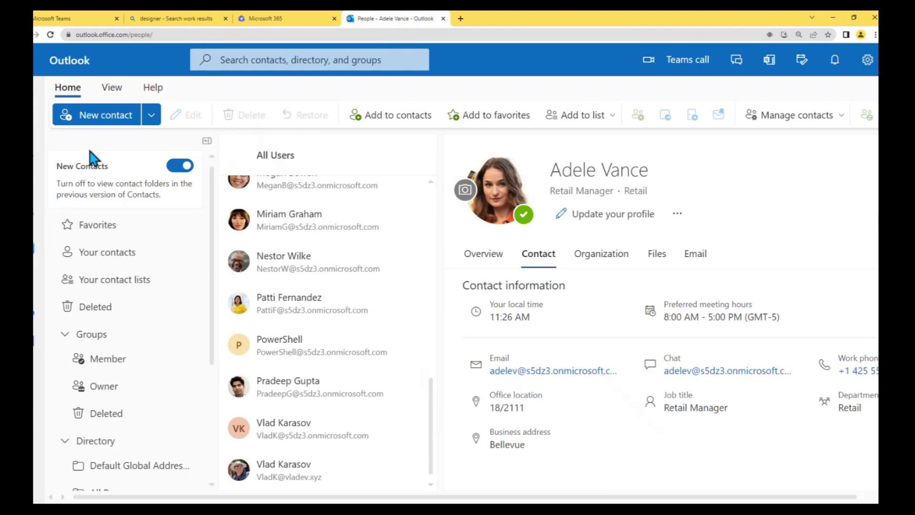
left_click(106, 117)
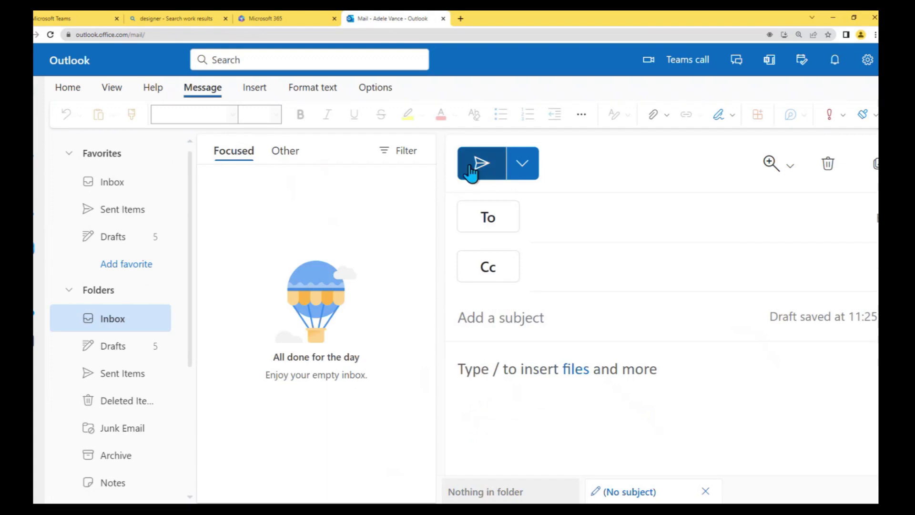
left_click(547, 209)
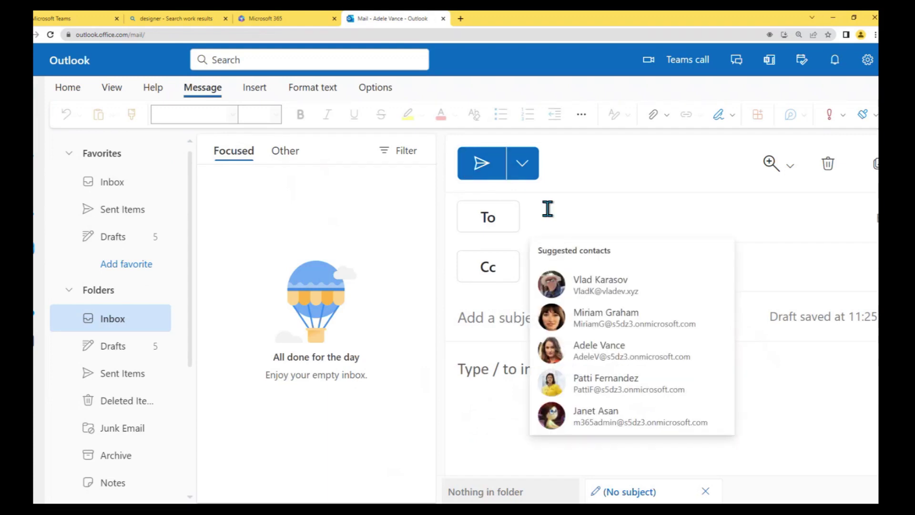
type("joha")
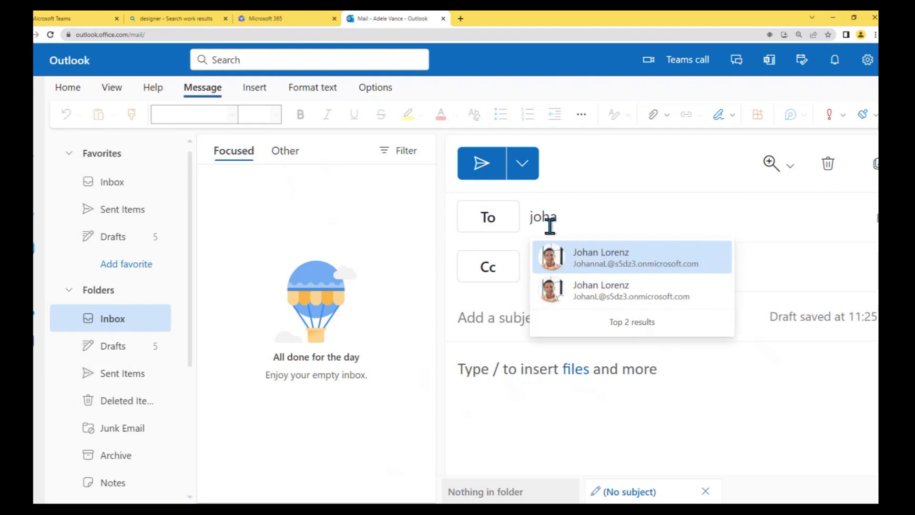
left_click_drag(568, 213, 527, 224)
key("BackSpace")
- Open the All Users directory in Outlook People and scroll through the listed accounts
left_click(35, 215)
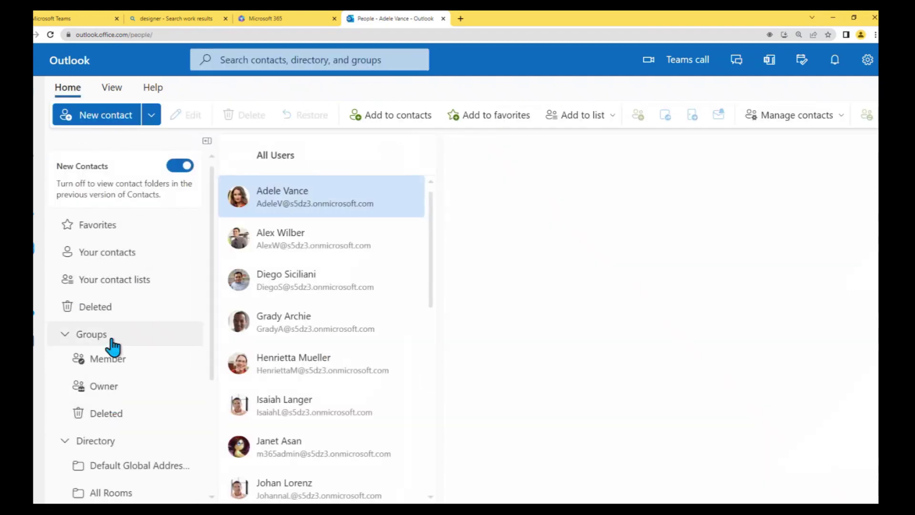
scroll(112, 347, "down", 3)
left_click(109, 355)
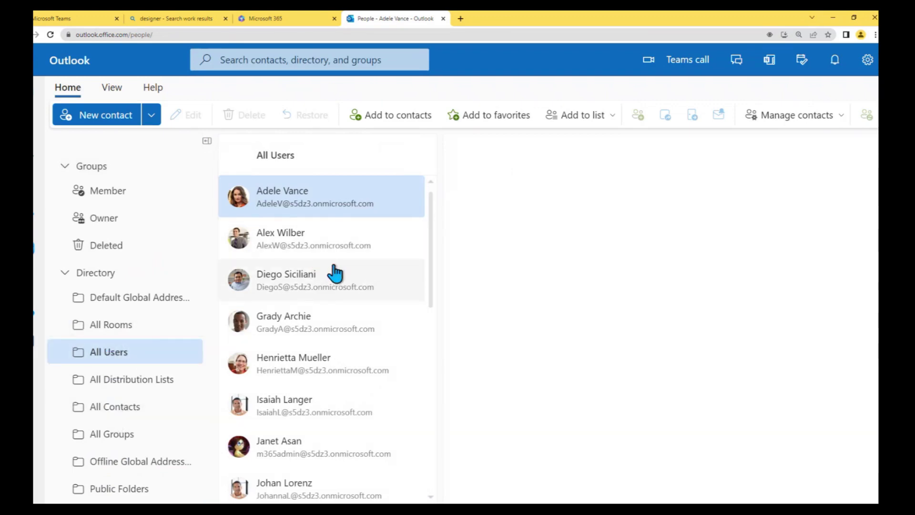
scroll(335, 265, "down", 2)
scroll(333, 262, "down", 2)
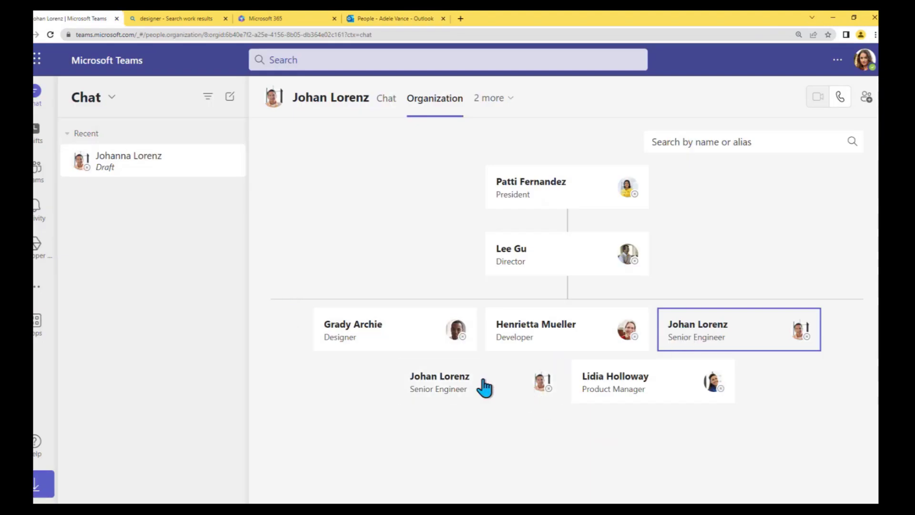
- Re-centre the Teams org chart on the President, then the Sales & Marketing director, and minimize Teams
mouse_move(487, 379)
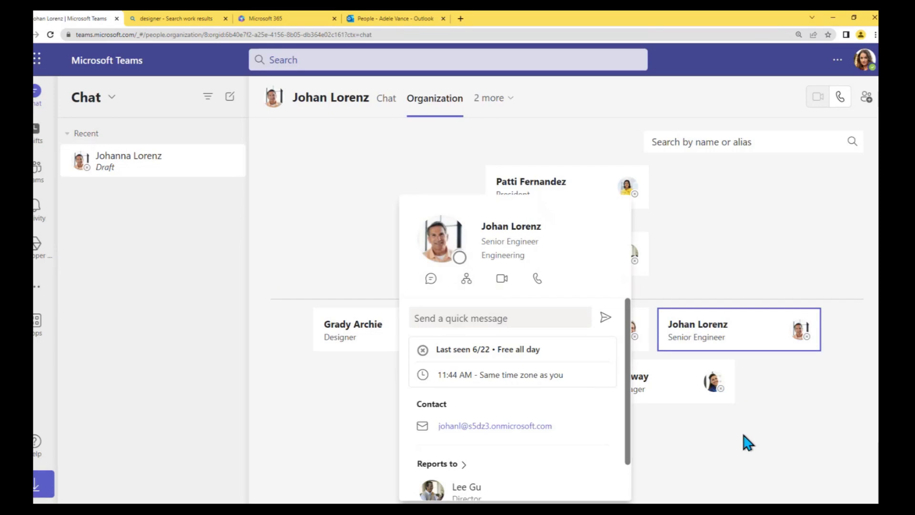
left_click(538, 192)
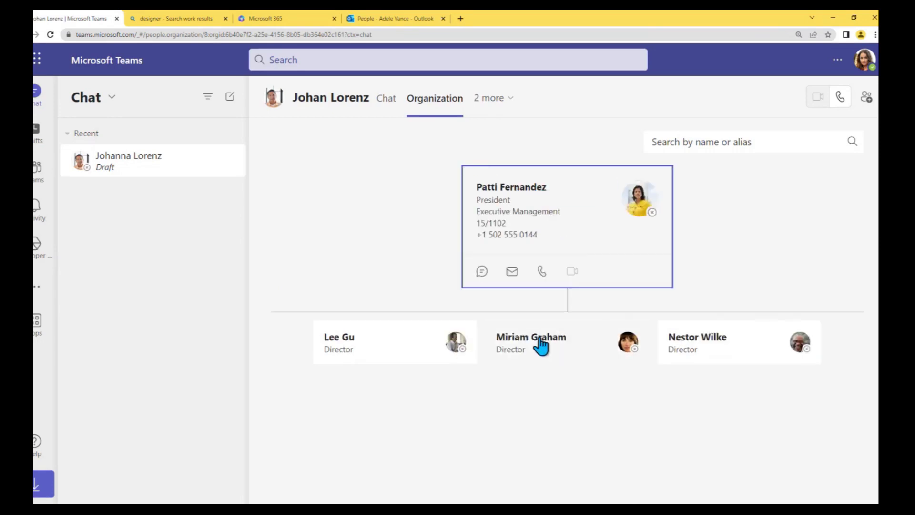
mouse_move(540, 344)
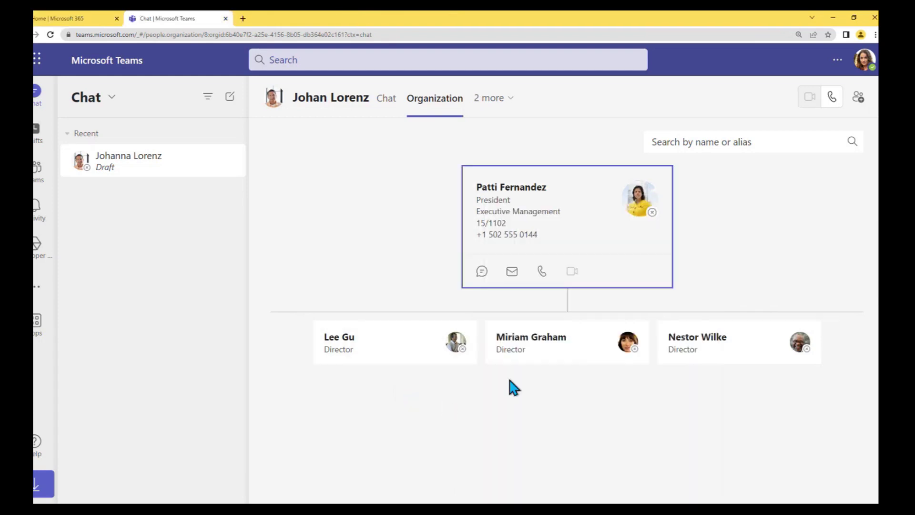
left_click(528, 349)
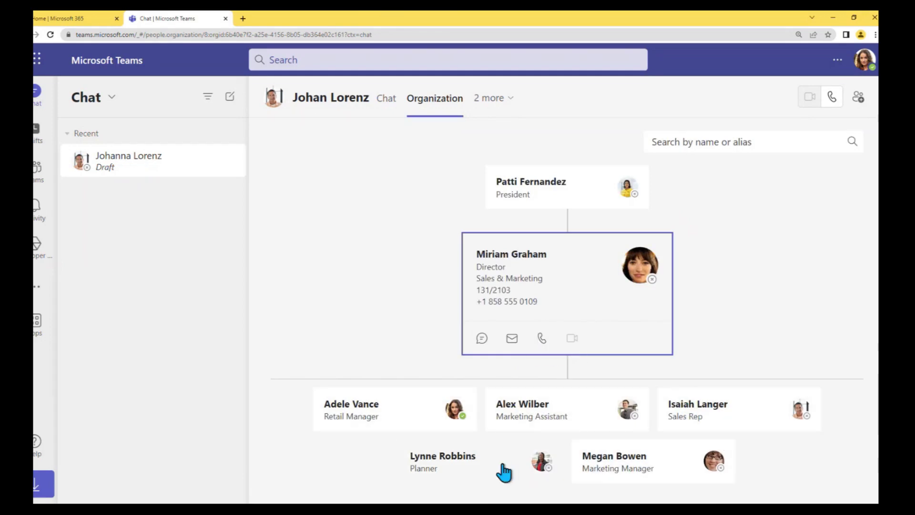
mouse_move(504, 464)
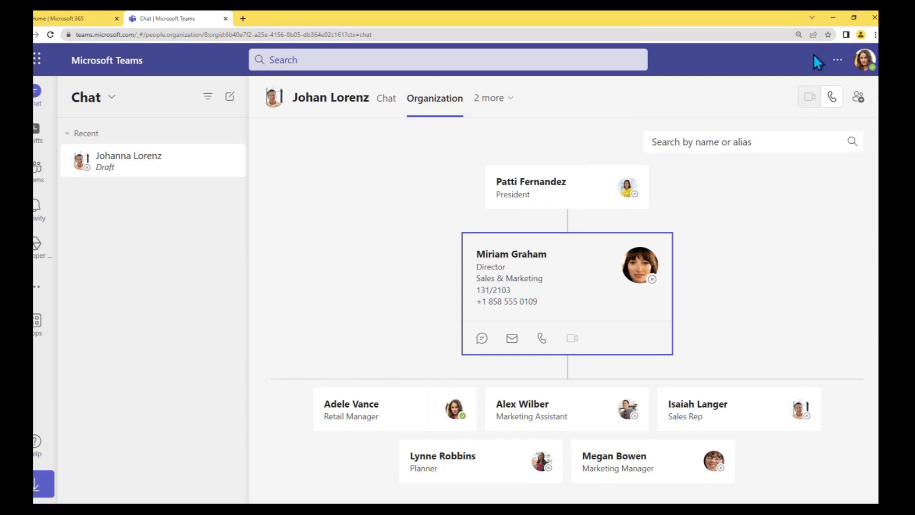
left_click(833, 20)
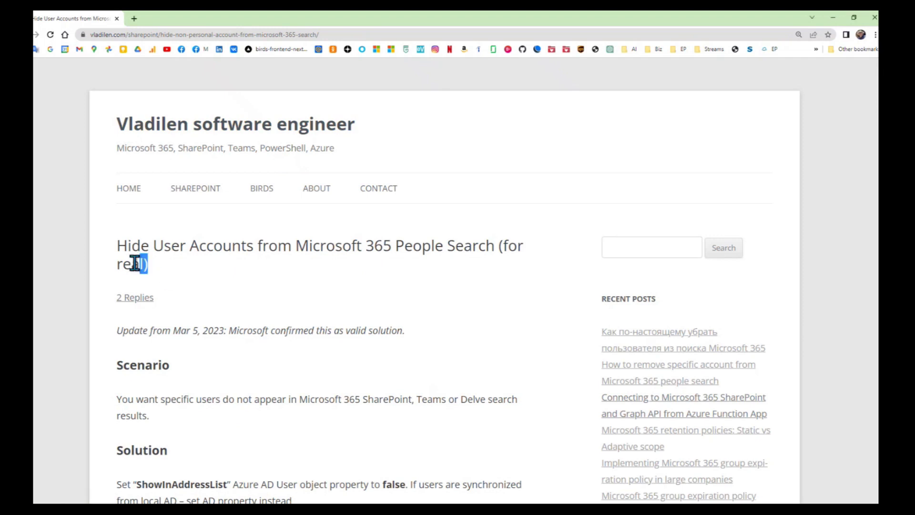
- Scroll the 'Hide User Accounts from Microsoft 365 People Search' article down to its Bottom line and References
left_click_drag(134, 264, 119, 251)
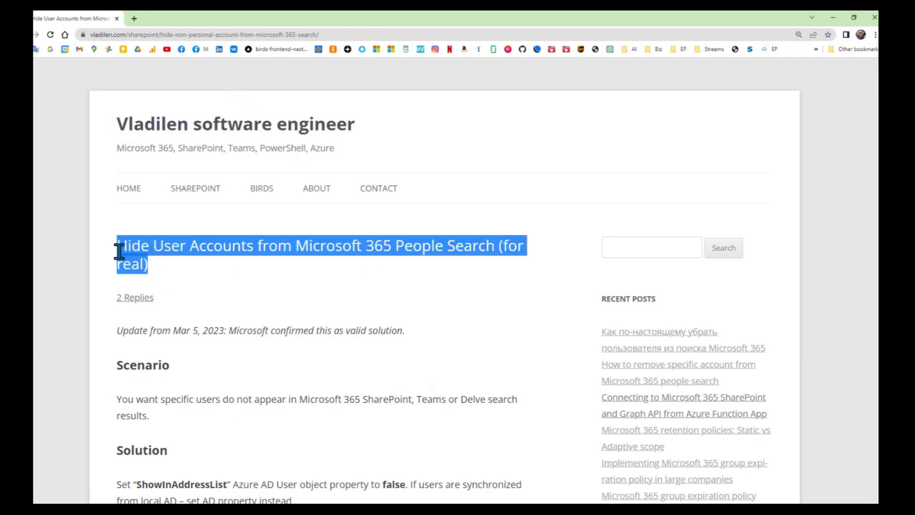
left_click(215, 292)
scroll(216, 292, "down", 3)
scroll(216, 291, "down", 5)
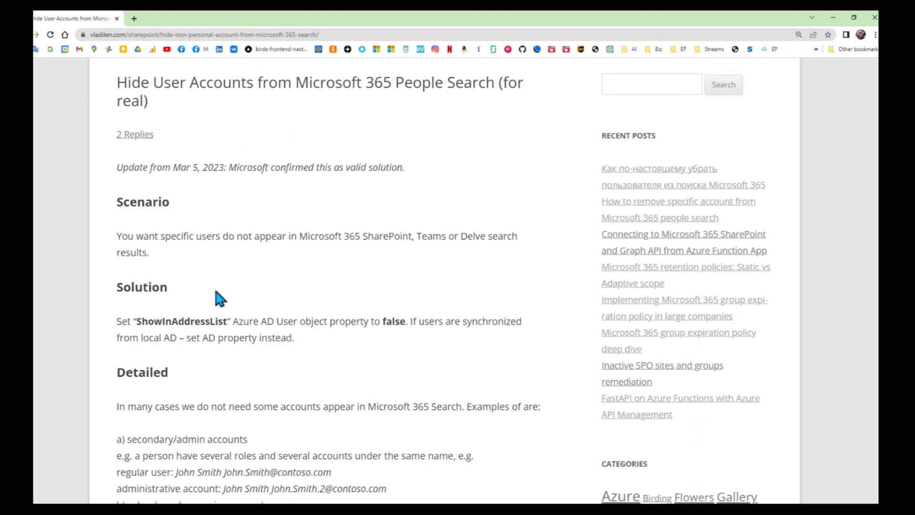
scroll(215, 292, "down", 8)
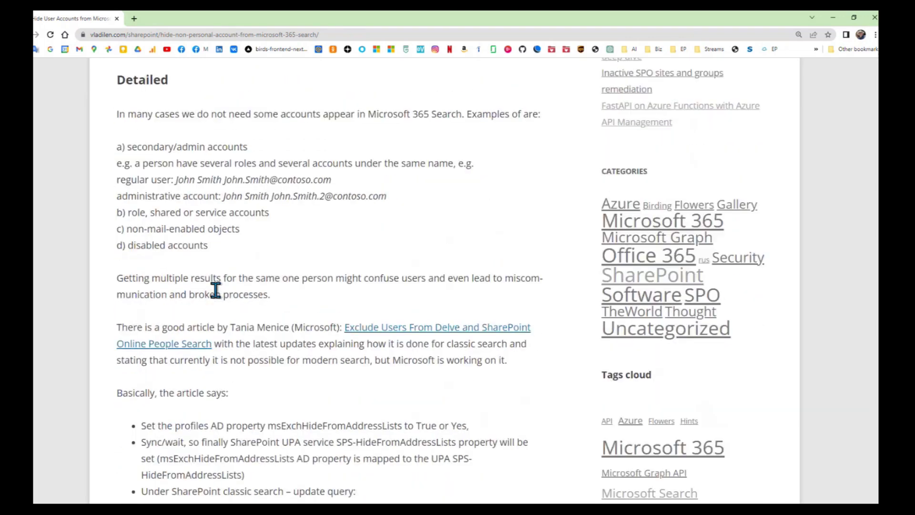
scroll(215, 290, "down", 9)
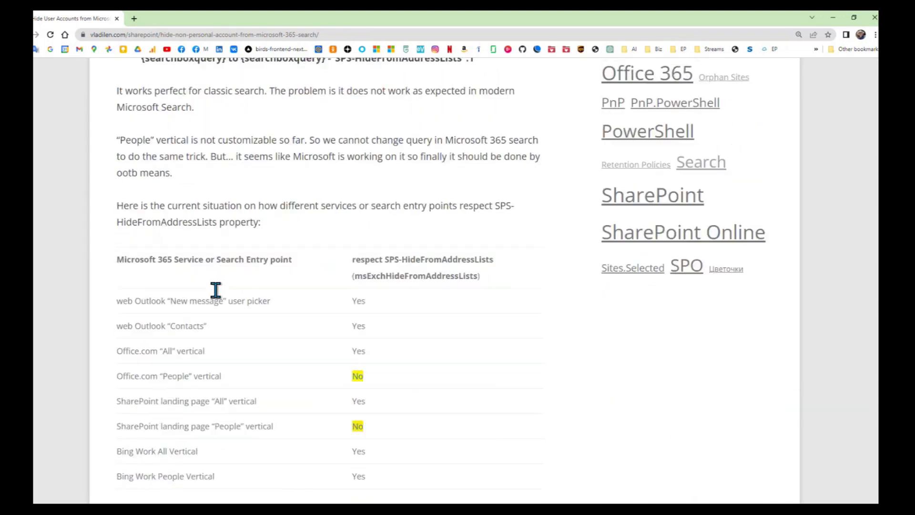
scroll(216, 298, "down", 15)
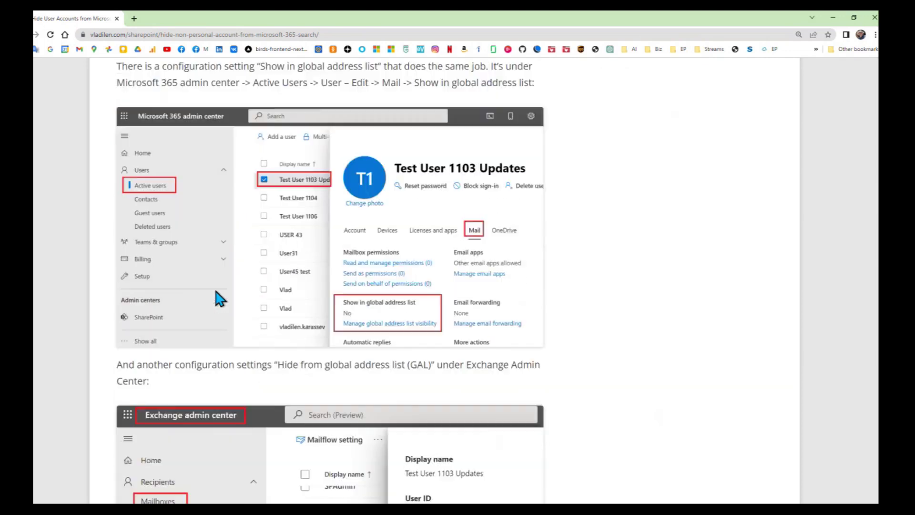
scroll(219, 298, "down", 10)
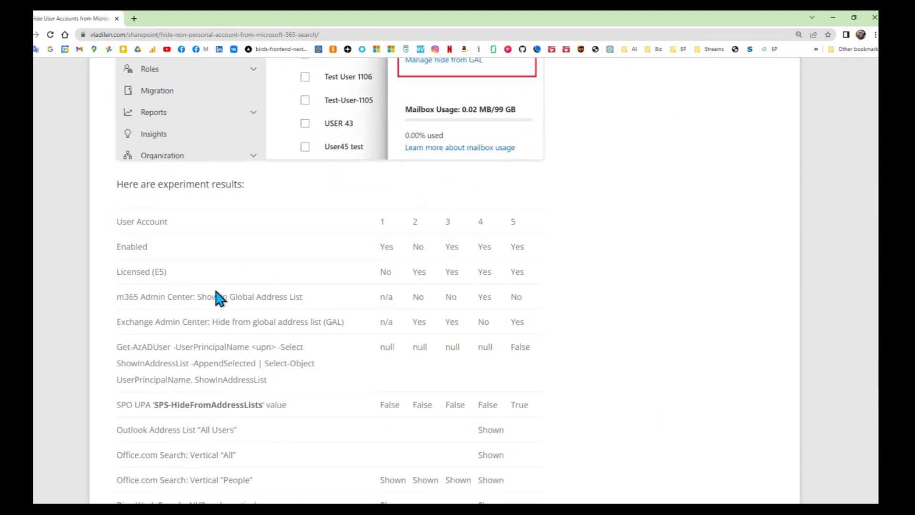
scroll(218, 298, "down", 11)
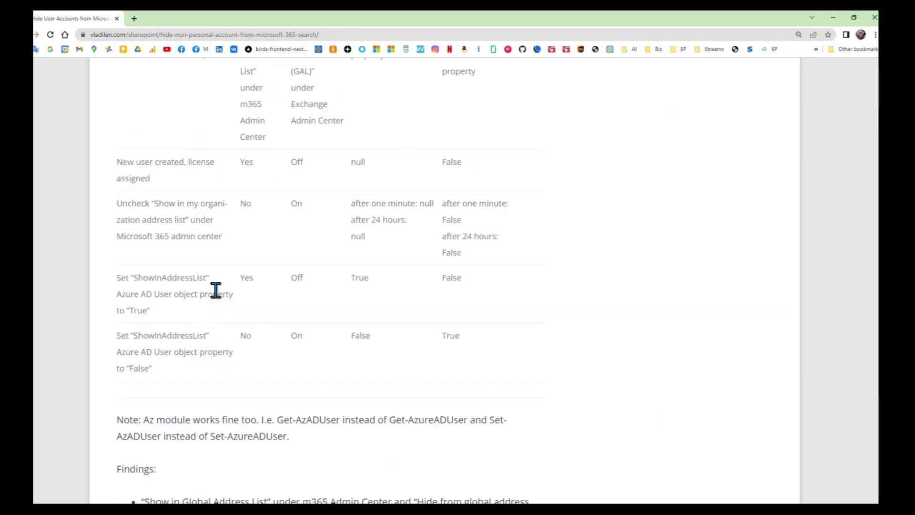
scroll(216, 290, "down", 10)
scroll(216, 291, "down", 10)
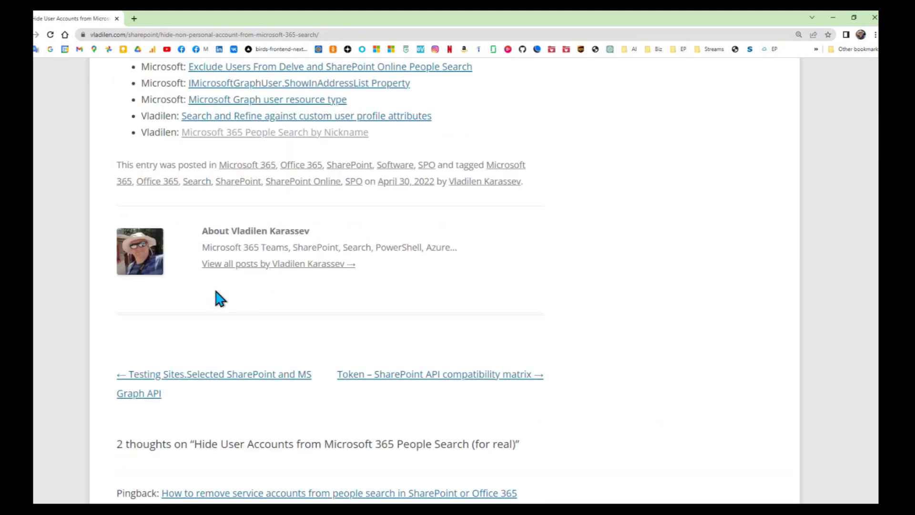
scroll(219, 298, "down", 10)
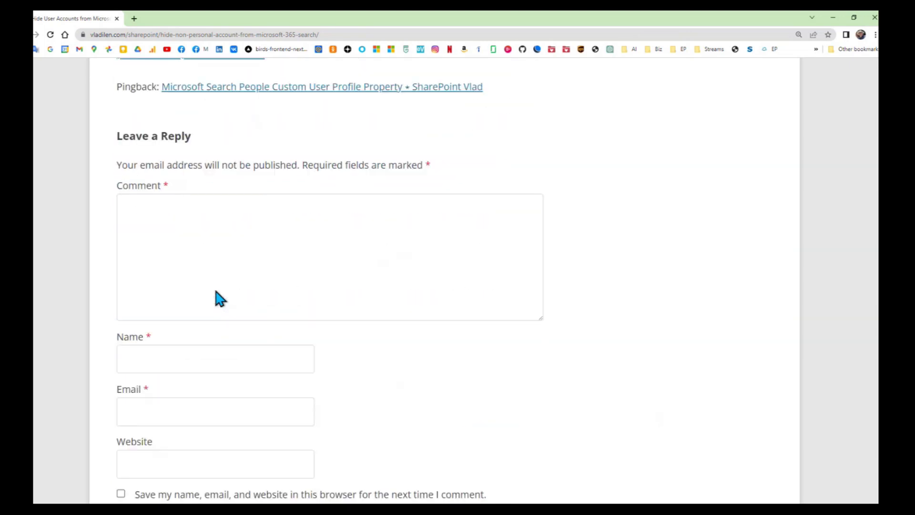
scroll(219, 298, "up", 15)
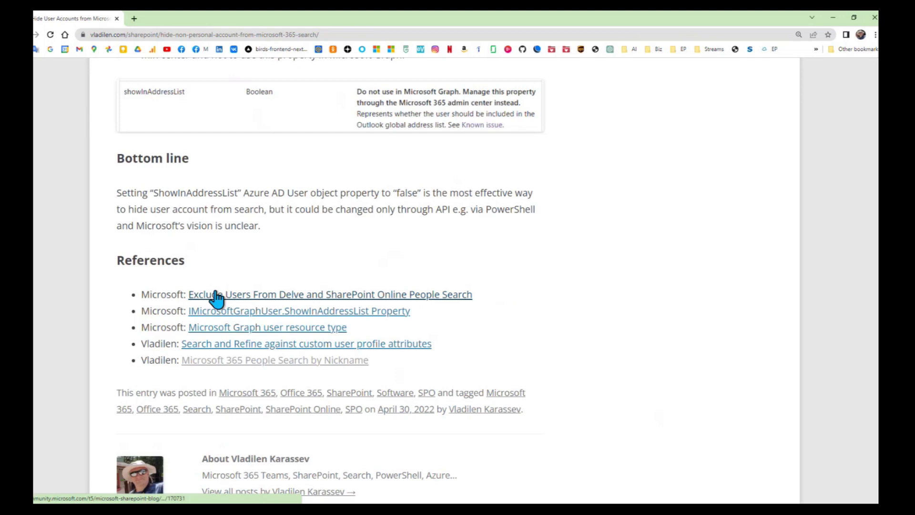